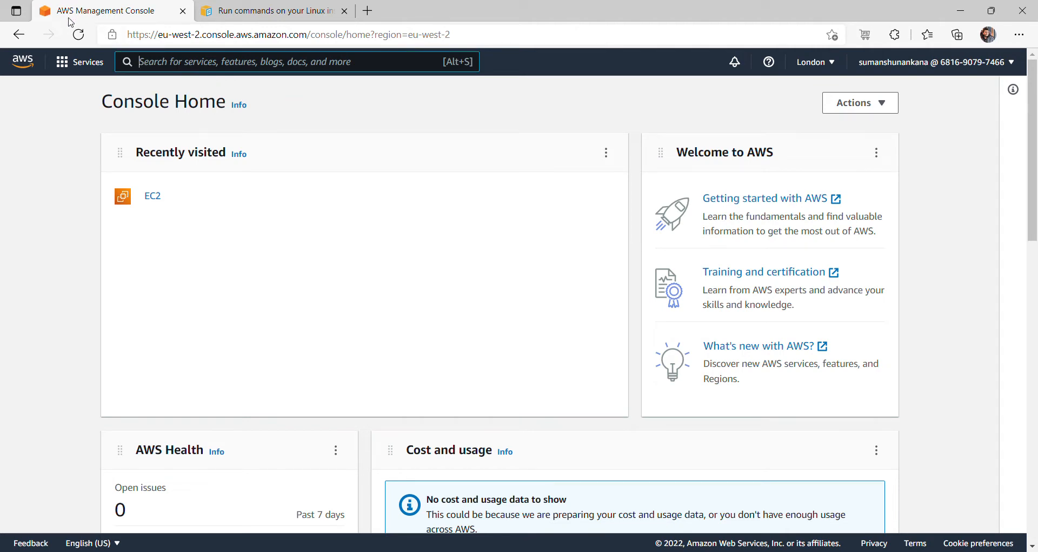
- Look over the region list and account menu without changing anything
{"action": "left_click", "coordinate": [826, 63]}
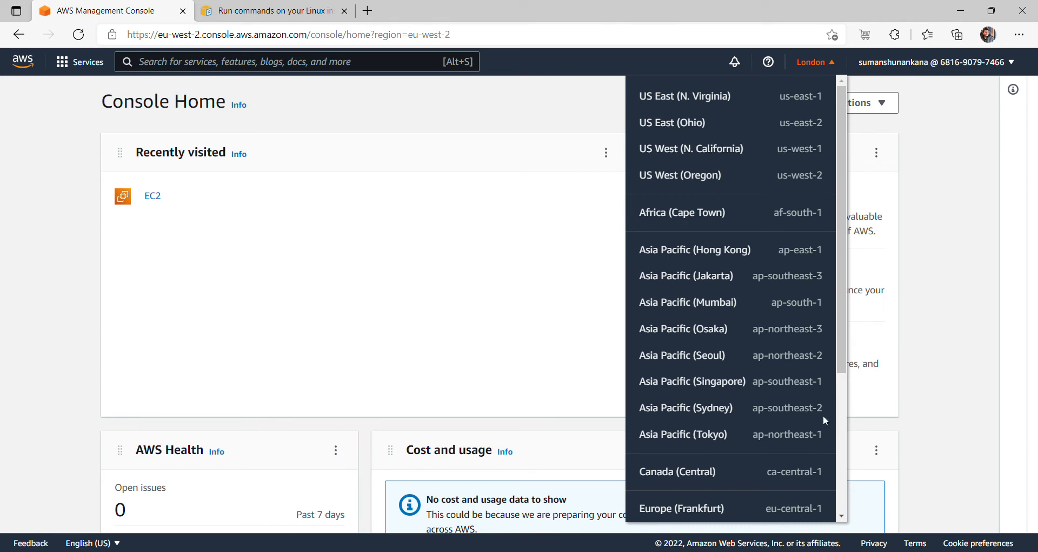
{"action": "scroll", "coordinate": [844, 427], "scroll_direction": "down", "scroll_amount": 3}
{"action": "scroll", "coordinate": [845, 427], "scroll_direction": "down", "scroll_amount": 2}
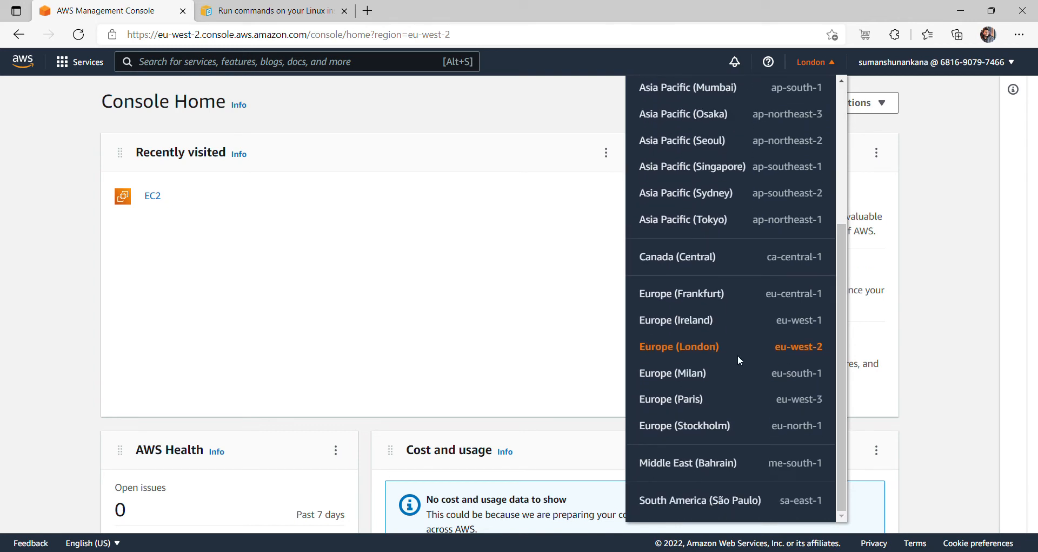
{"action": "left_click", "coordinate": [492, 123]}
{"action": "left_click", "coordinate": [938, 62]}
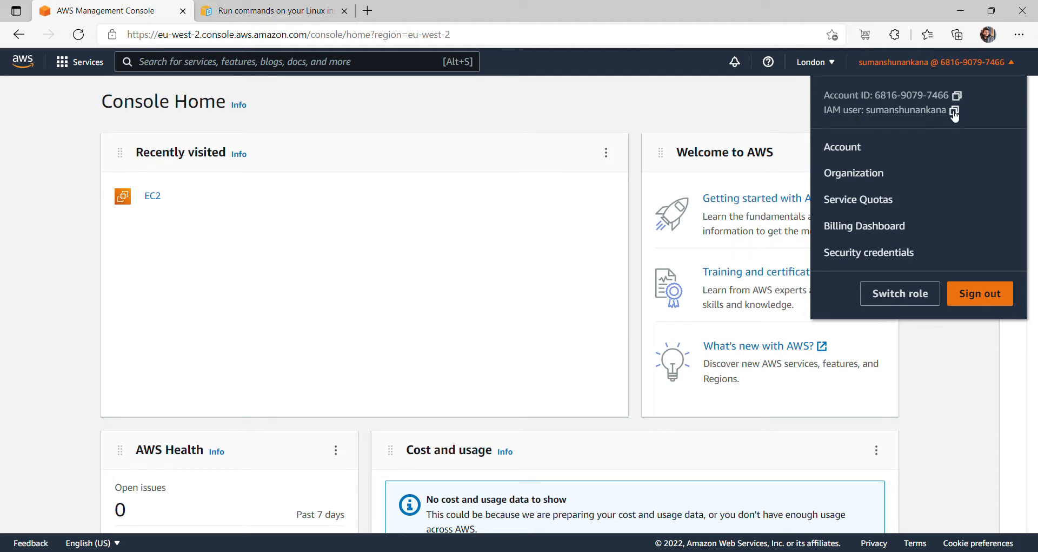
{"action": "left_click", "coordinate": [975, 62]}
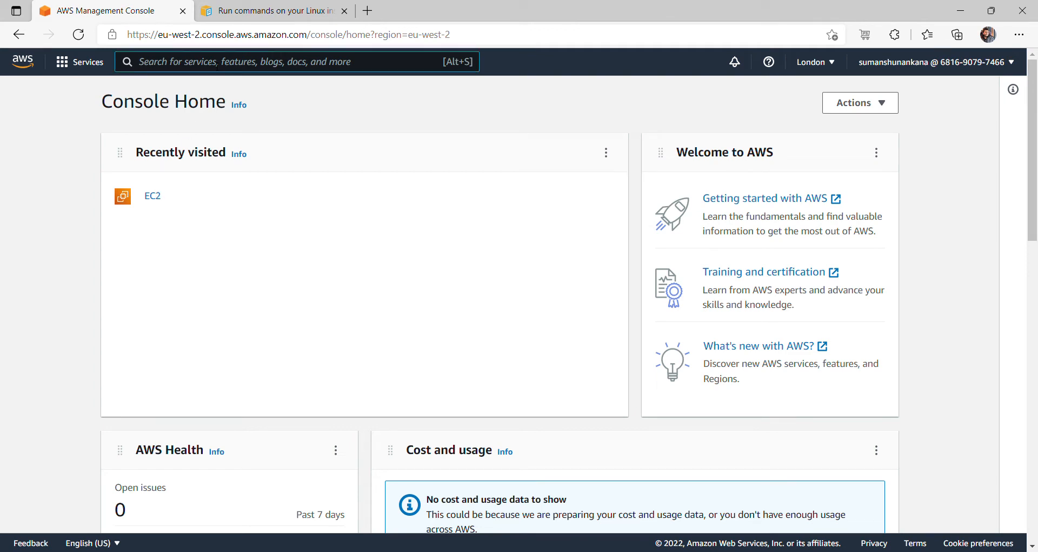
- Open EC2 via the search bar, refresh the Instances list and begin launching a new instance
{"action": "type", "text": "EC2"}
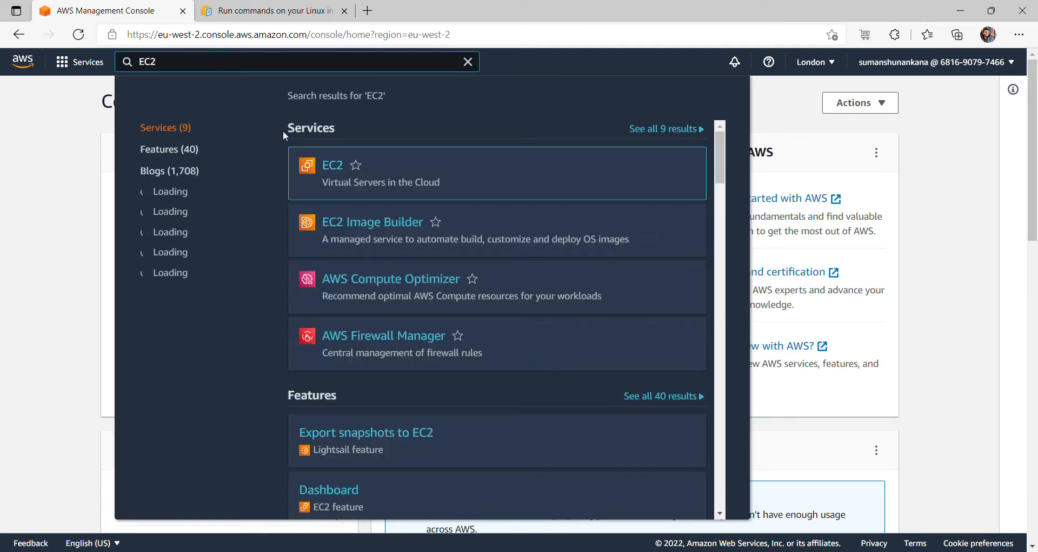
{"action": "left_click", "coordinate": [335, 167]}
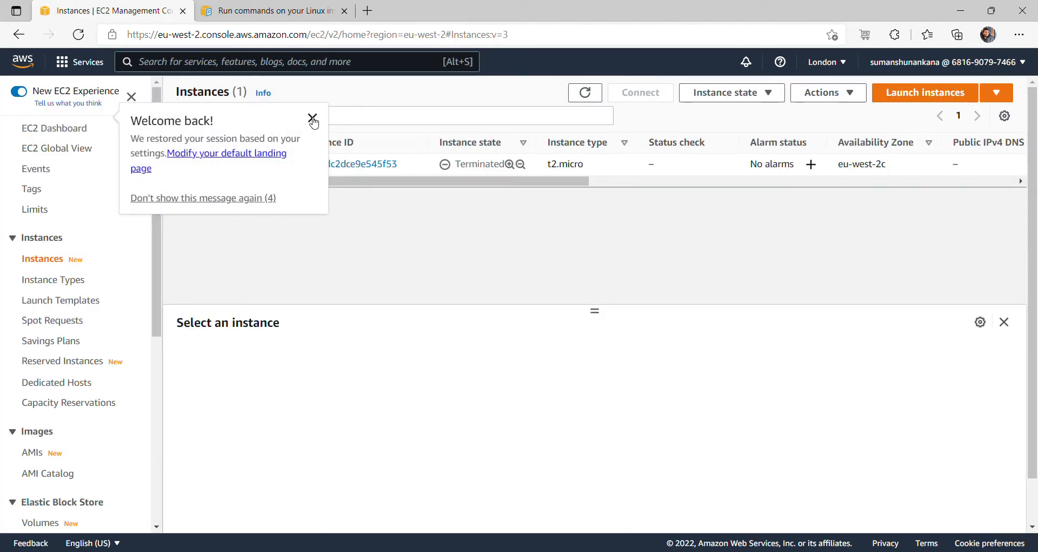
{"action": "left_click", "coordinate": [312, 117]}
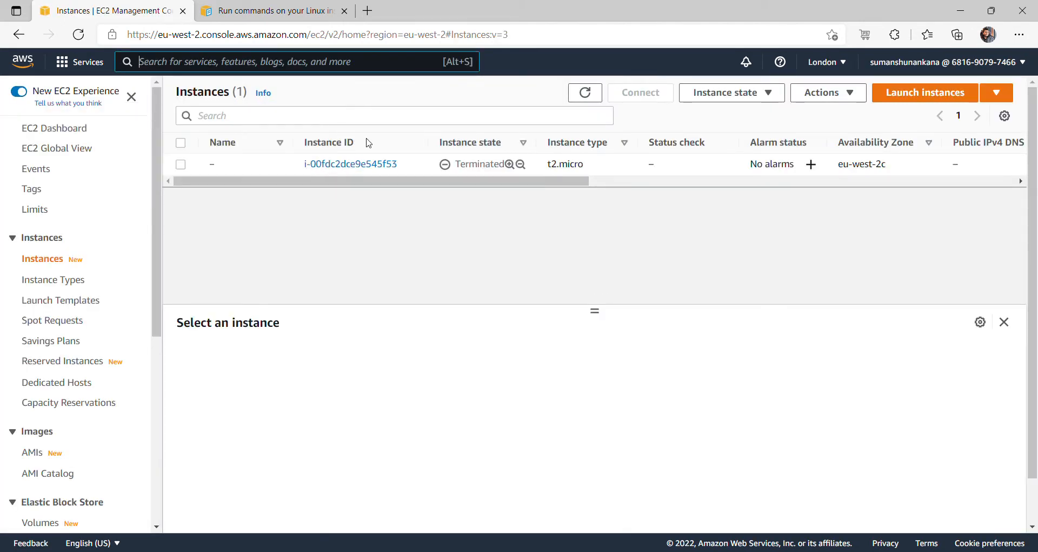
{"action": "left_click", "coordinate": [586, 94]}
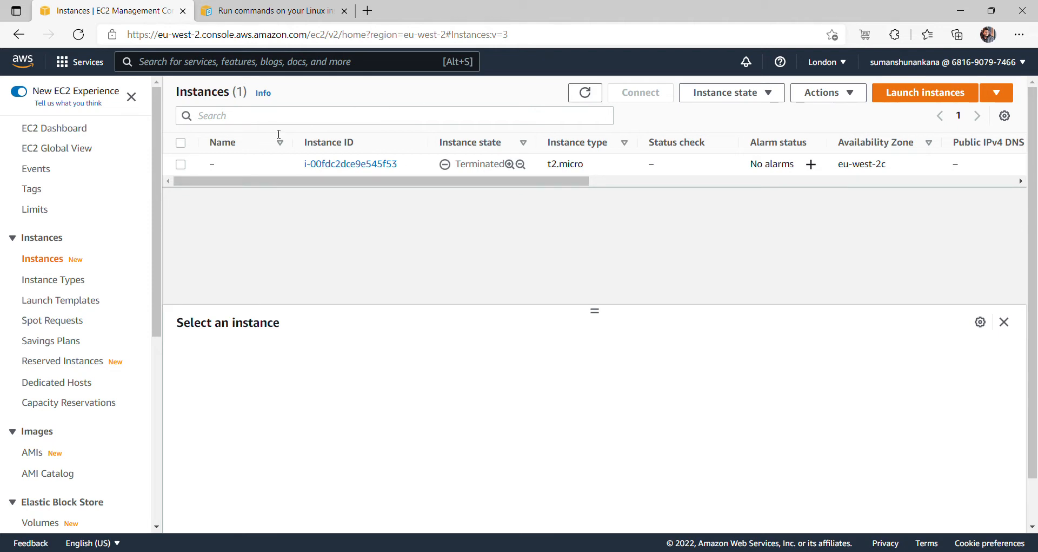
{"action": "left_click", "coordinate": [586, 93]}
{"action": "left_click", "coordinate": [587, 93]}
{"action": "left_click", "coordinate": [924, 99]}
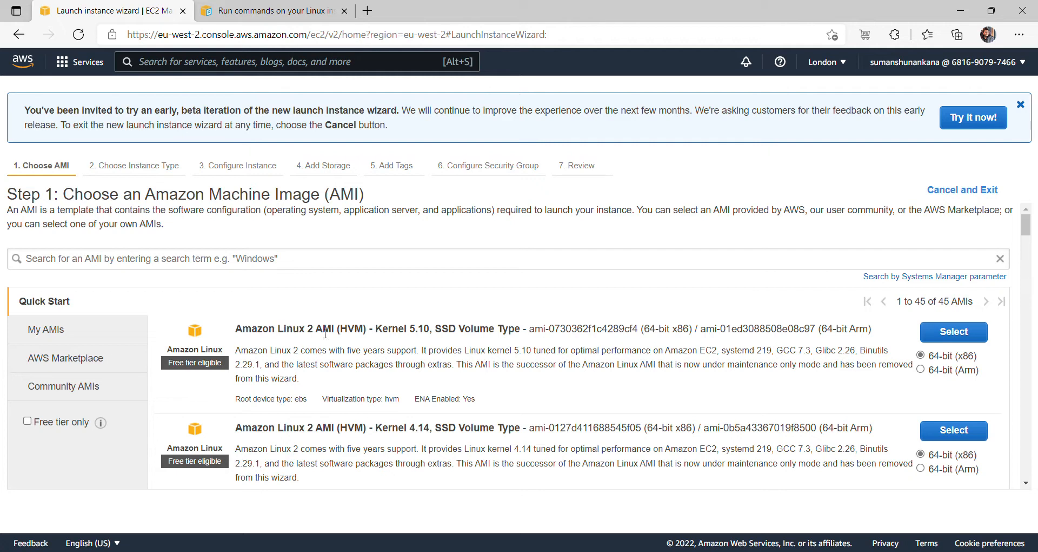
- Pick the Amazon Linux 2 Kernel 5.10 AMI, keep t2.micro, and focus the User data box
{"action": "left_click", "coordinate": [944, 339]}
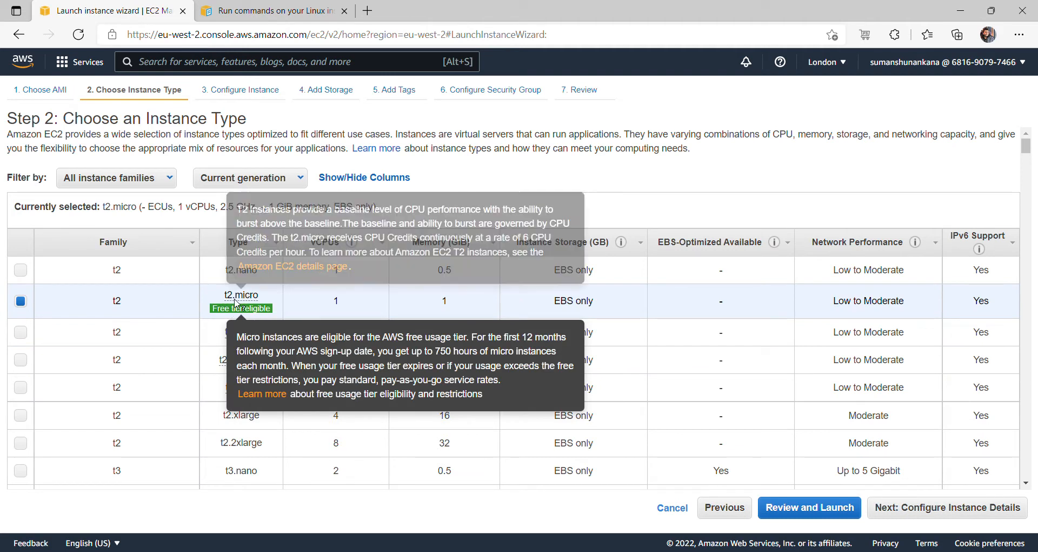
{"action": "left_click", "coordinate": [914, 515]}
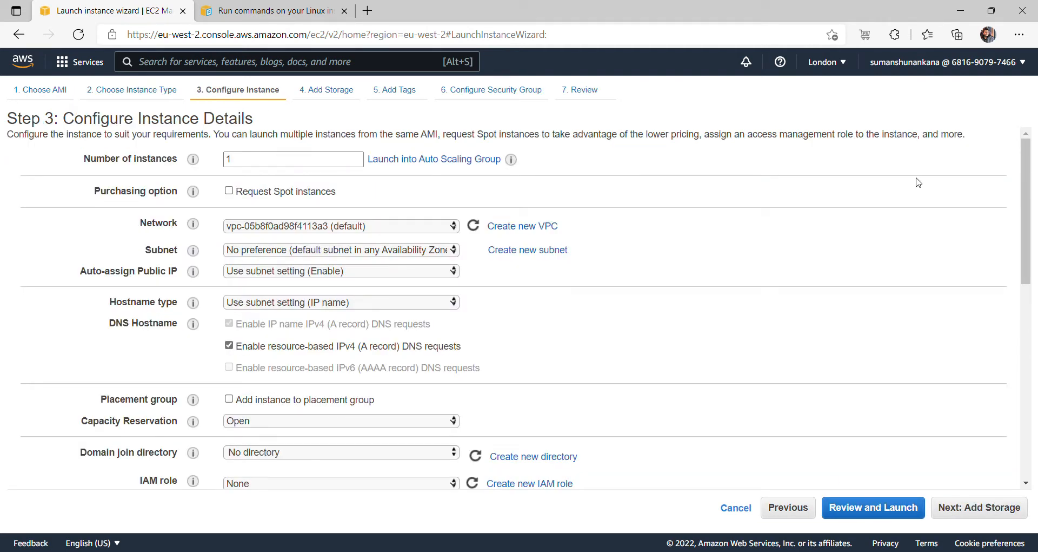
{"action": "left_click_drag", "start_coordinate": [1026, 153], "coordinate": [1036, 353]}
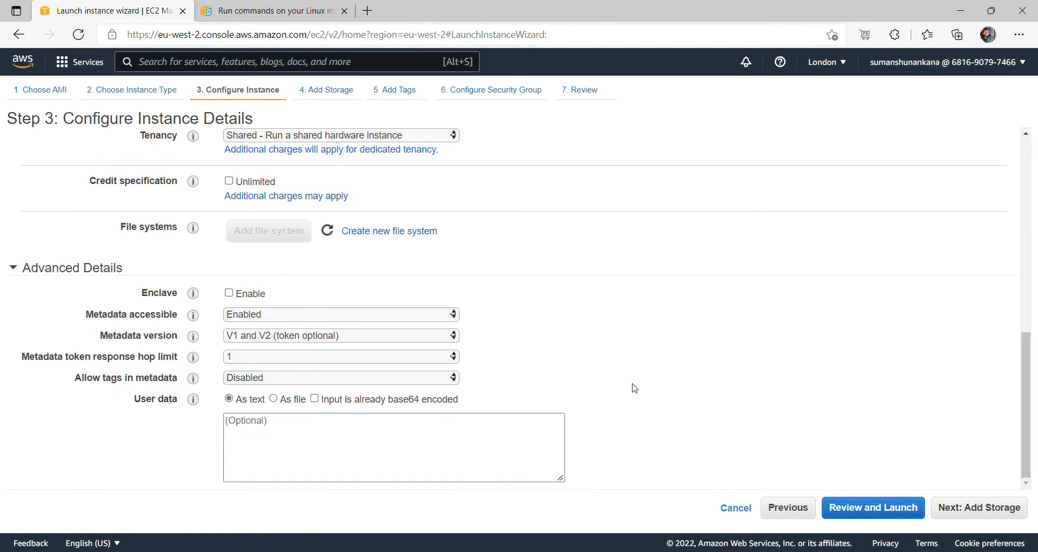
{"action": "left_click", "coordinate": [406, 444]}
{"action": "mouse_move", "coordinate": [182, 392]}
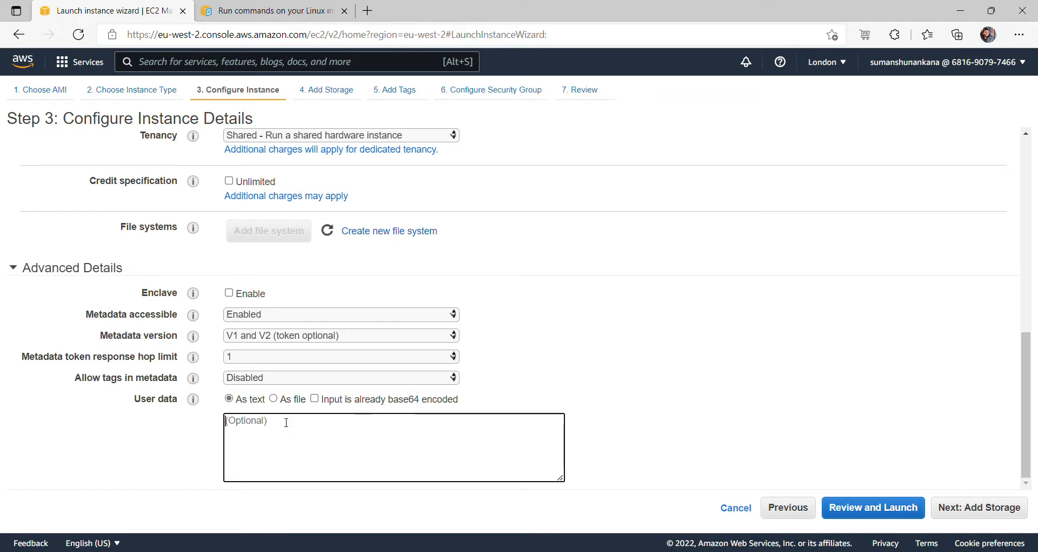
- Write '#!/bin/bash' and 'yum update -y' into User data, then view the launch-commands docs
{"action": "type", "text": "#"}
{"action": "type", "text": "!/bin/bash"}
{"action": "key", "text": "Return"}
{"action": "type", "text": "yu, "}
{"action": "type", "text": "m"}
{"action": "type", "text": "in"}
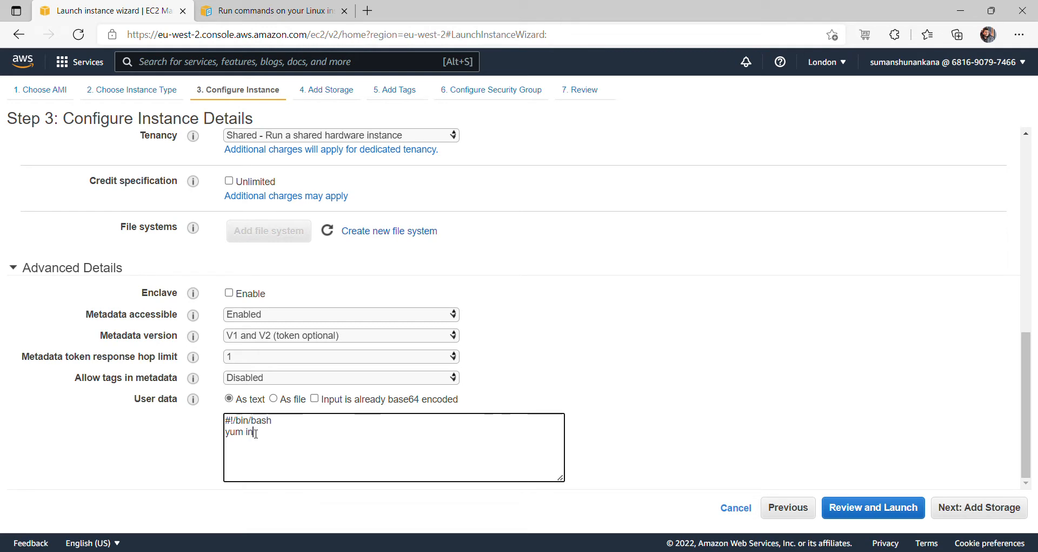
{"action": "type", "text": "updt"}
{"action": "type", "text": "ate -y"}
{"action": "key", "text": "Left"}
{"action": "key", "text": "BackSpace"}
{"action": "left_click", "coordinate": [296, 16]}
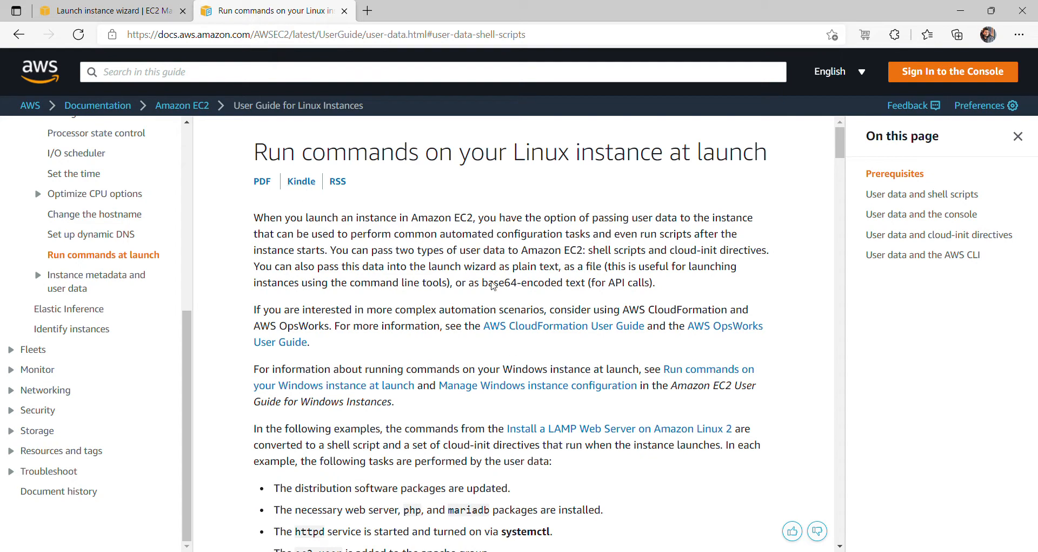
{"action": "left_click", "coordinate": [136, 12]}
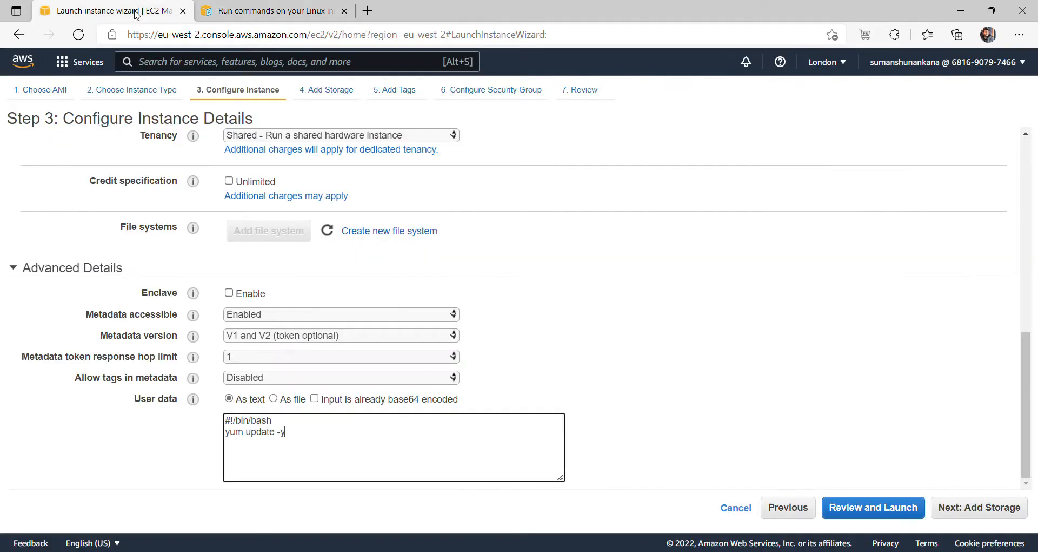
{"action": "left_click", "coordinate": [293, 11]}
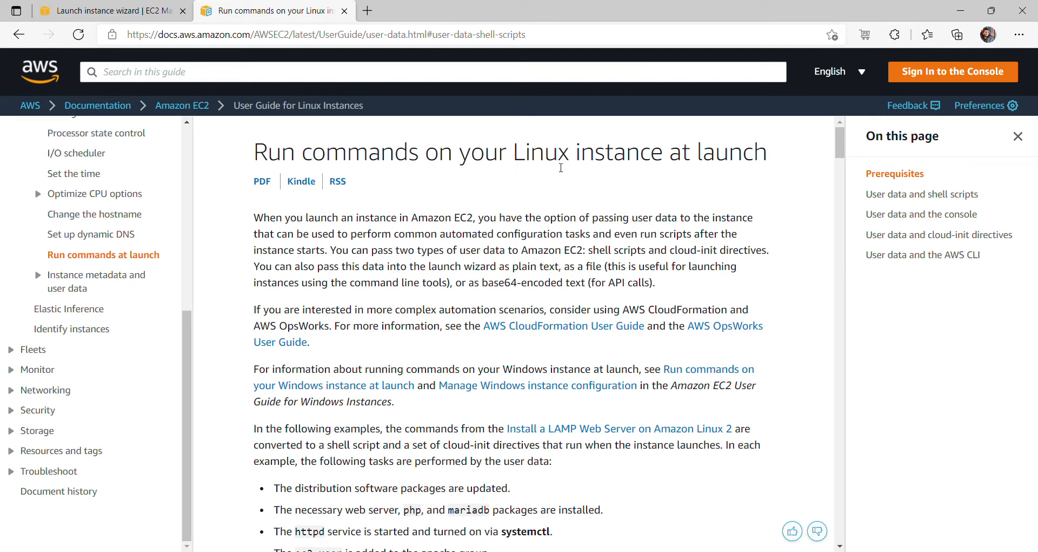
{"action": "left_click_drag", "start_coordinate": [839, 155], "coordinate": [839, 212]}
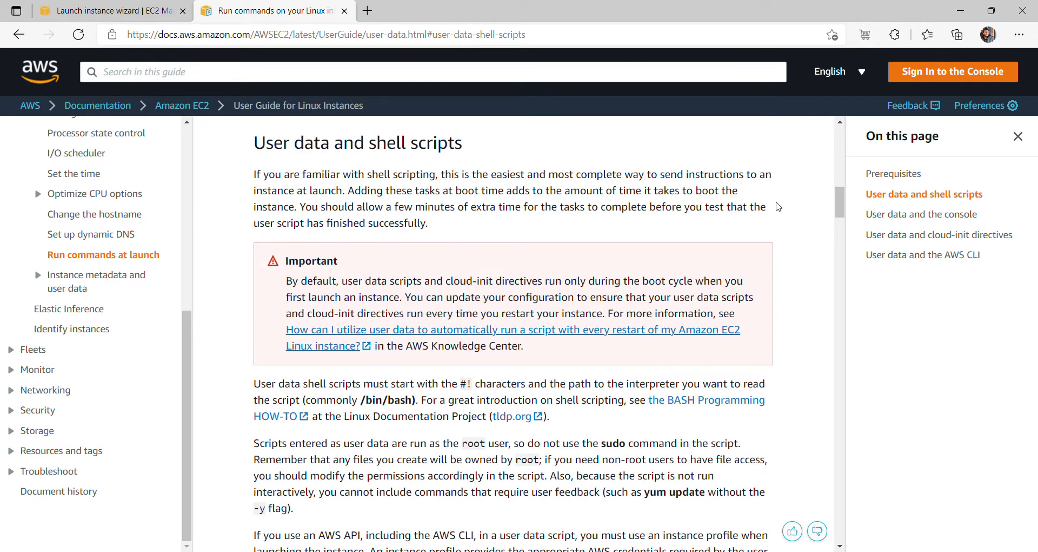
{"action": "left_click_drag", "start_coordinate": [838, 198], "coordinate": [838, 216]}
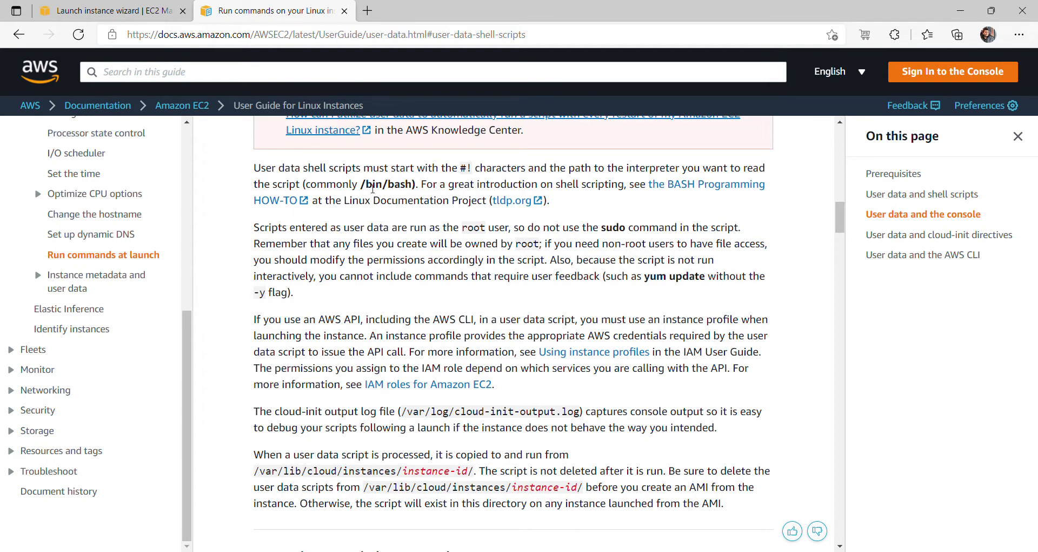
{"action": "left_click_drag", "start_coordinate": [362, 186], "coordinate": [404, 186]}
{"action": "left_click", "coordinate": [338, 171]}
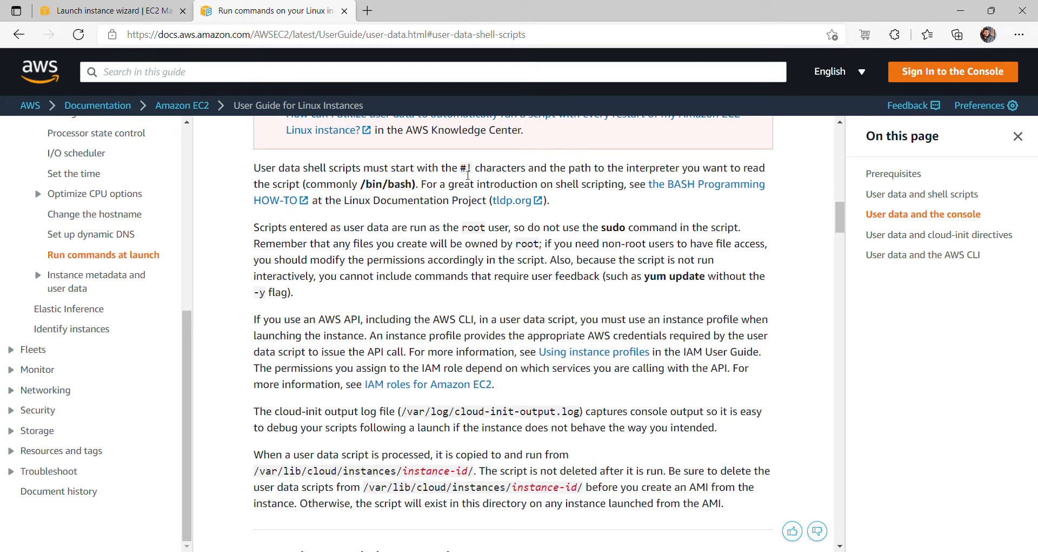
{"action": "double_click", "coordinate": [464, 175]}
{"action": "left_click", "coordinate": [480, 180]}
{"action": "left_click_drag", "start_coordinate": [654, 283], "coordinate": [705, 281]}
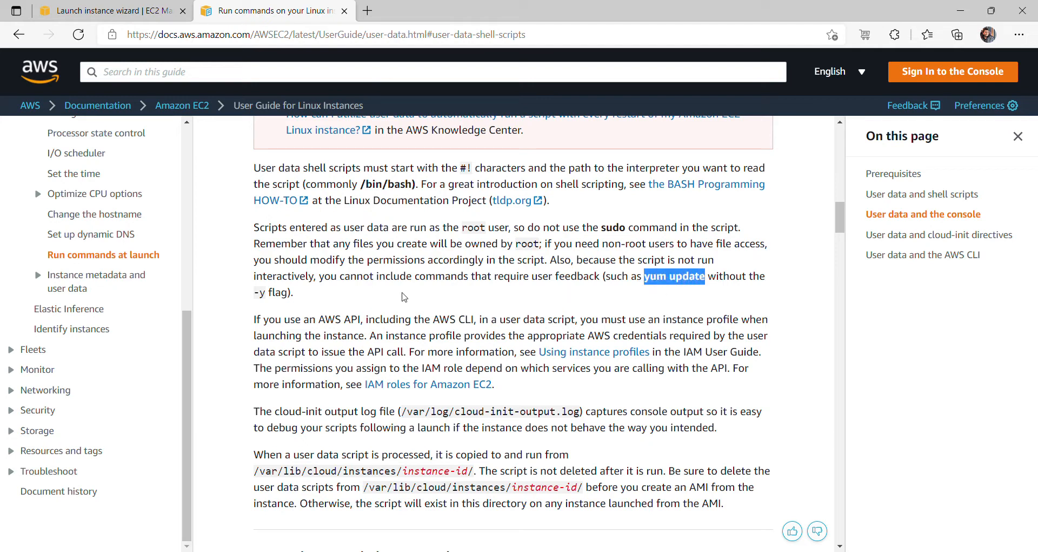
{"action": "left_click_drag", "start_coordinate": [254, 296], "coordinate": [267, 296]}
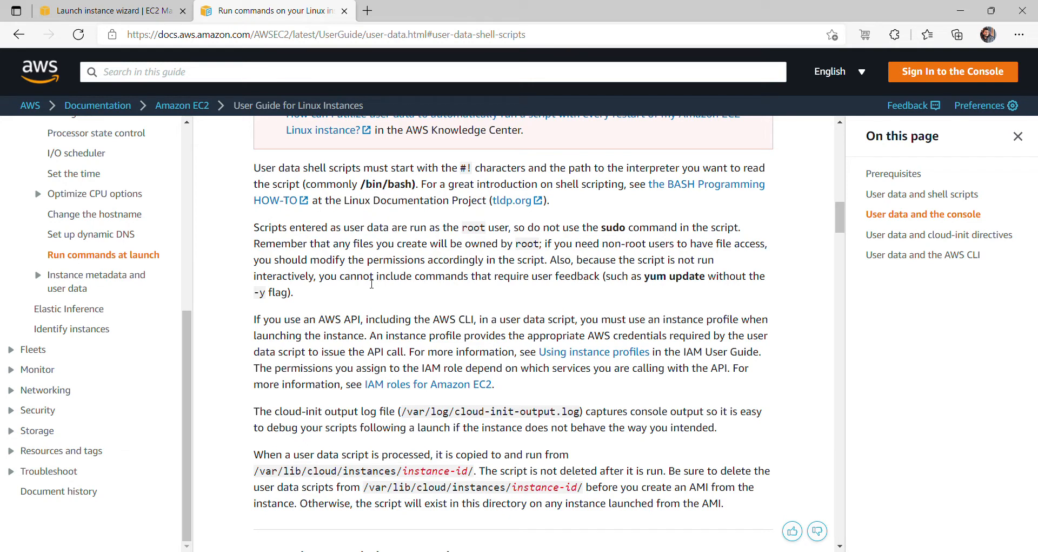
{"action": "left_click_drag", "start_coordinate": [409, 277], "coordinate": [578, 290]}
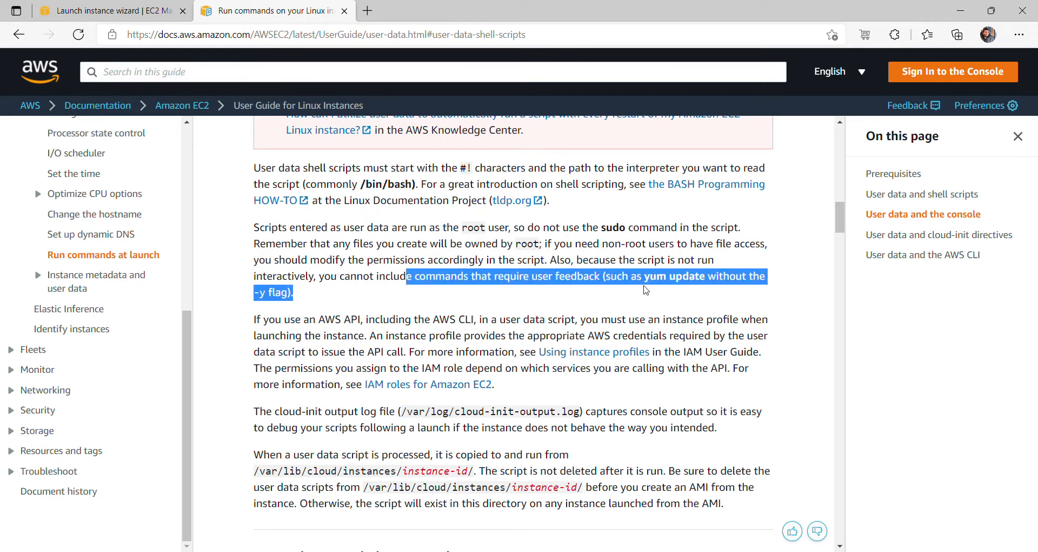
{"action": "left_click", "coordinate": [703, 298]}
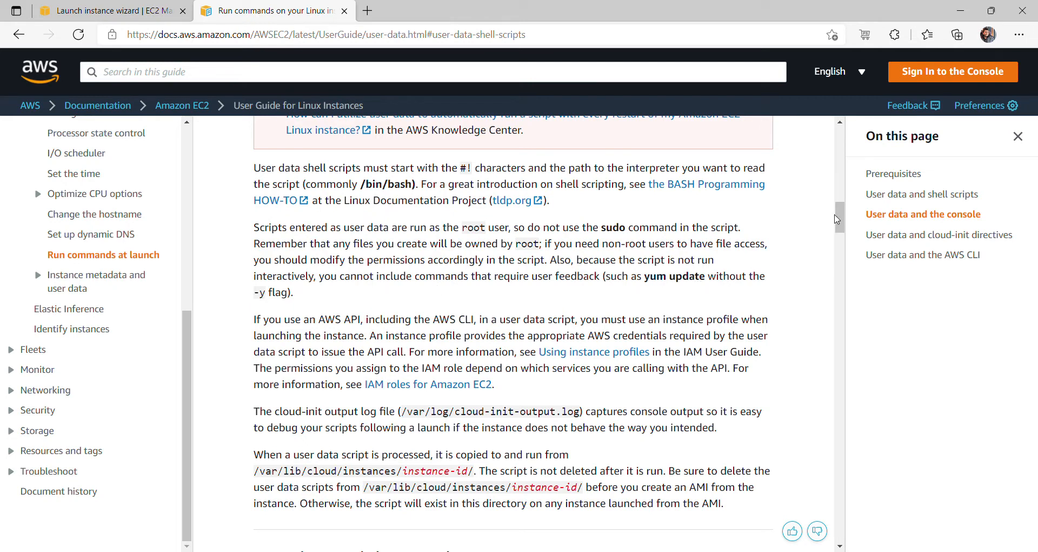
{"action": "scroll", "coordinate": [592, 254], "scroll_direction": "down", "scroll_amount": 2}
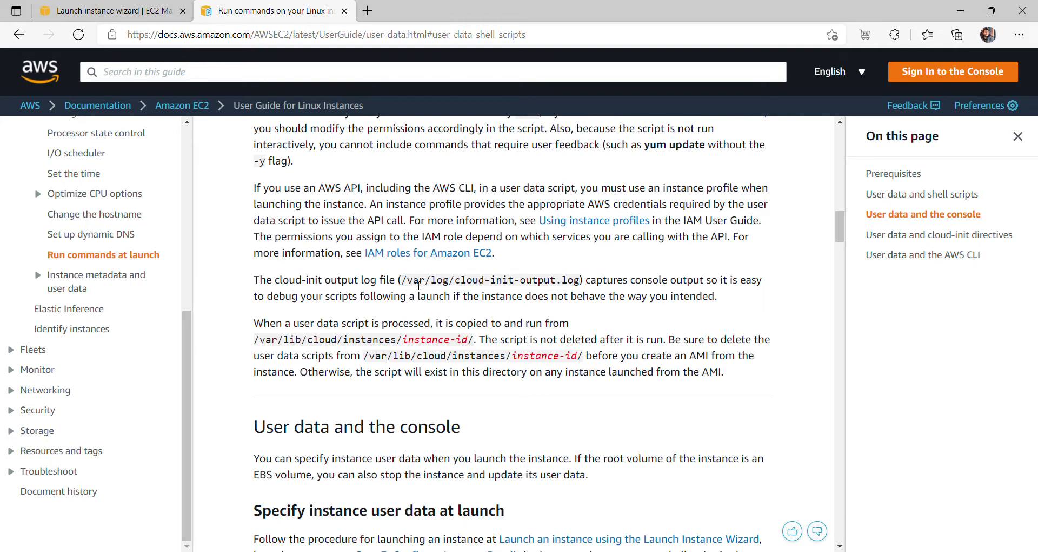
{"action": "left_click_drag", "start_coordinate": [405, 283], "coordinate": [505, 286]}
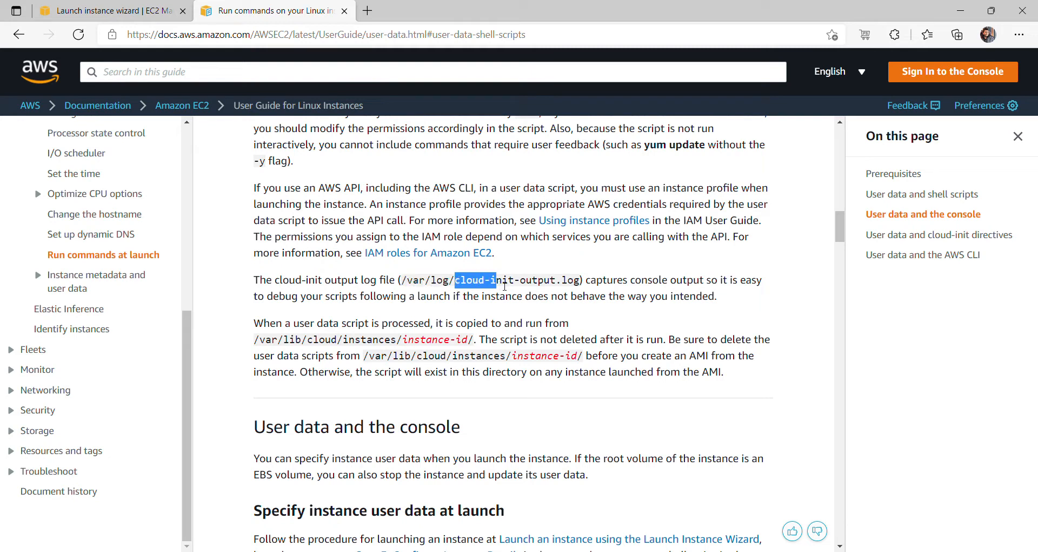
{"action": "left_click", "coordinate": [559, 288]}
{"action": "left_click_drag", "start_coordinate": [582, 281], "coordinate": [398, 287]}
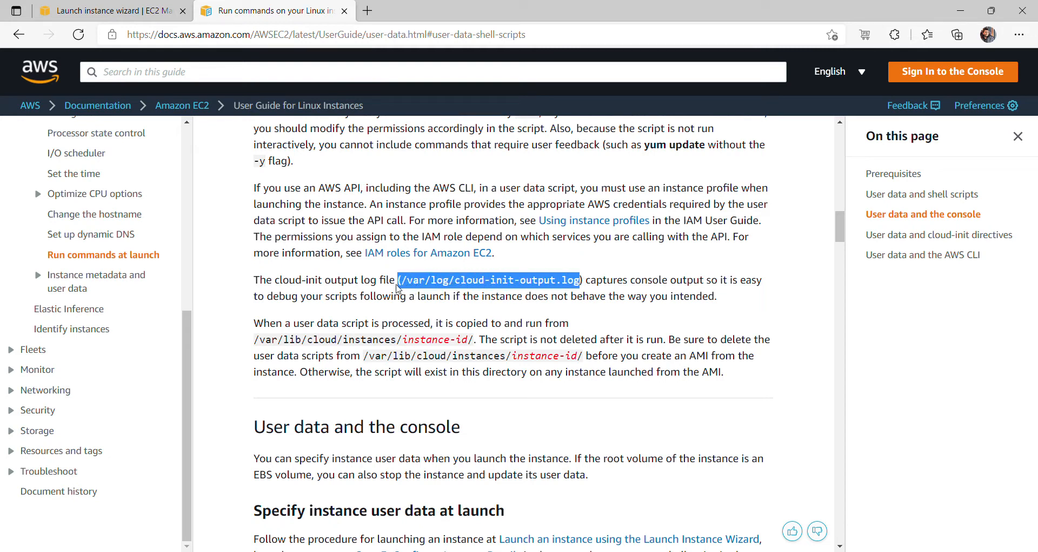
{"action": "left_click", "coordinate": [589, 292]}
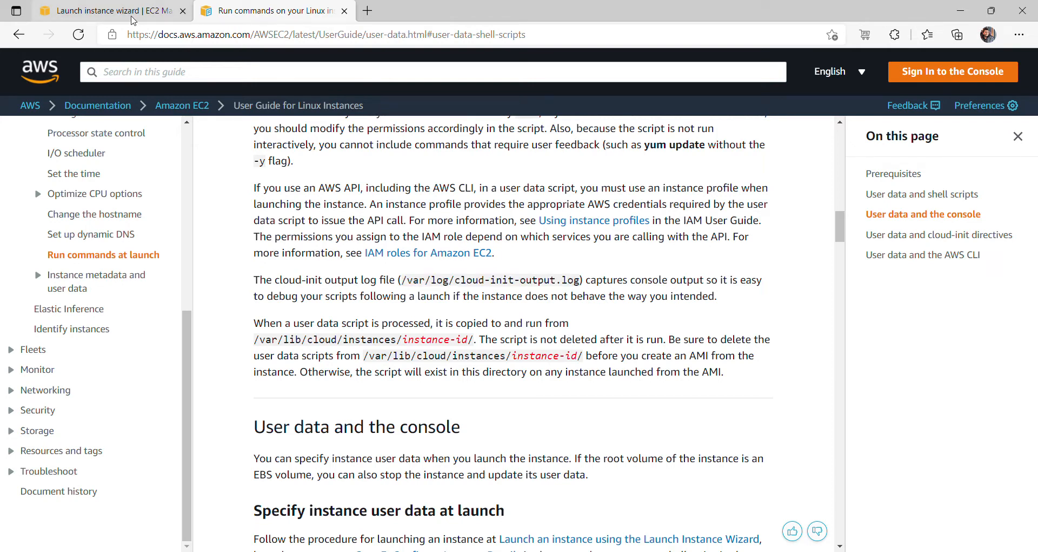
- Add 'yum install -y httpd' as a new line in the user data script
{"action": "left_click", "coordinate": [134, 16]}
{"action": "key", "text": "Return"}
{"action": "type", "text": "yum in"}
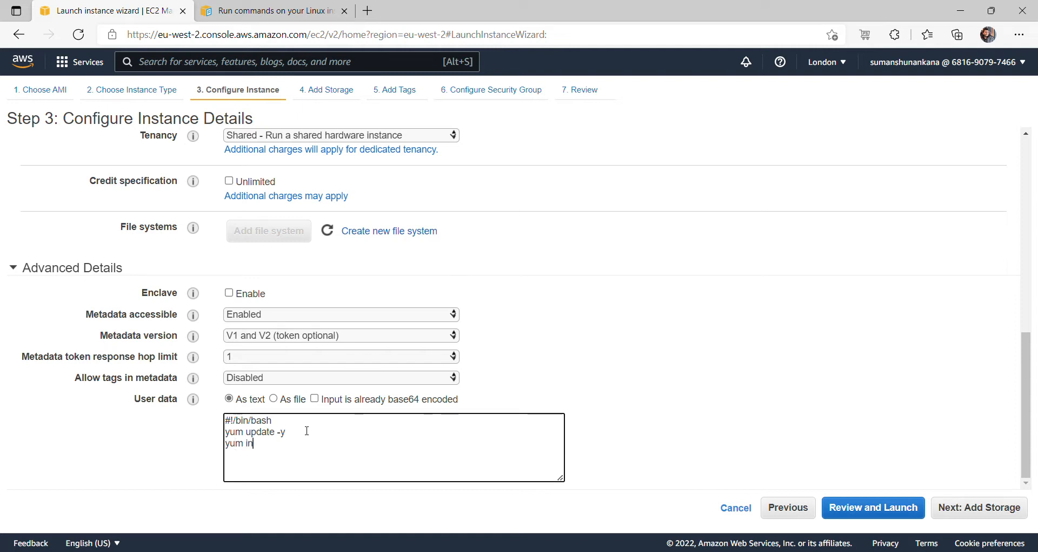
{"action": "type", "text": "stall -y httpd"}
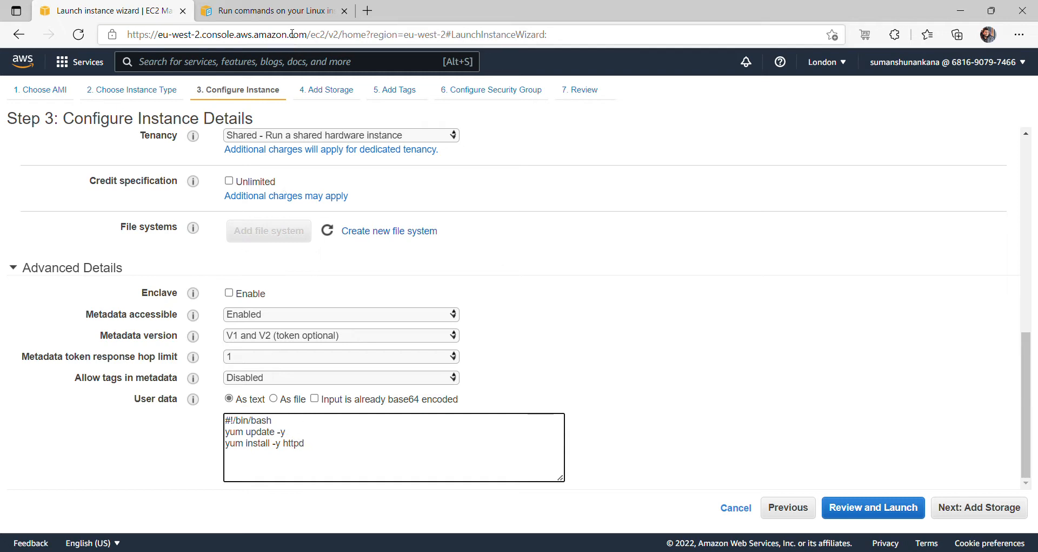
- Study the documentation's example script: shebang, httpd install and start commands, and phpinfo line
{"action": "left_click", "coordinate": [285, 16]}
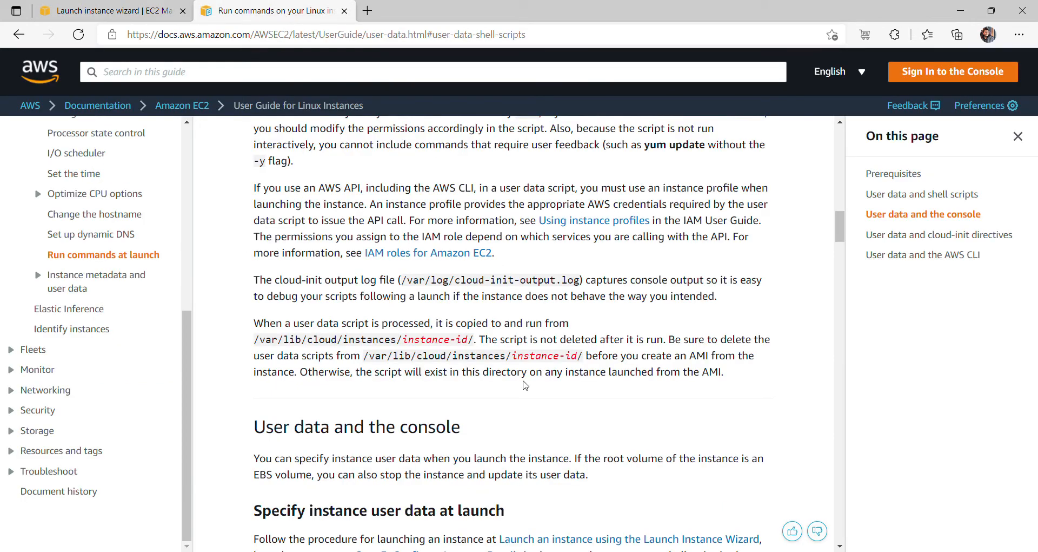
{"action": "scroll", "coordinate": [524, 385], "scroll_direction": "down", "scroll_amount": 10}
{"action": "scroll", "coordinate": [524, 385], "scroll_direction": "up", "scroll_amount": 3}
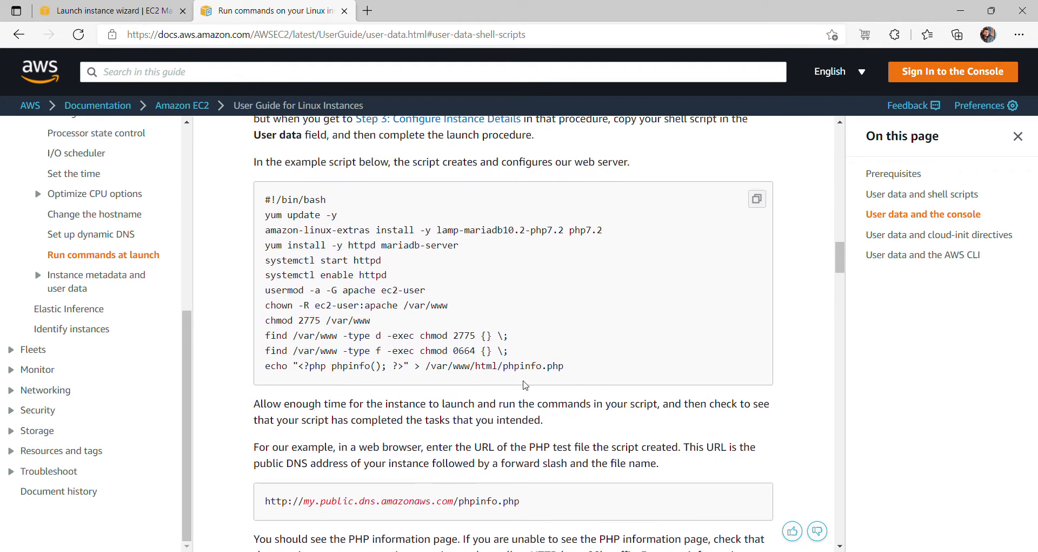
{"action": "left_click_drag", "start_coordinate": [263, 197], "coordinate": [322, 201]}
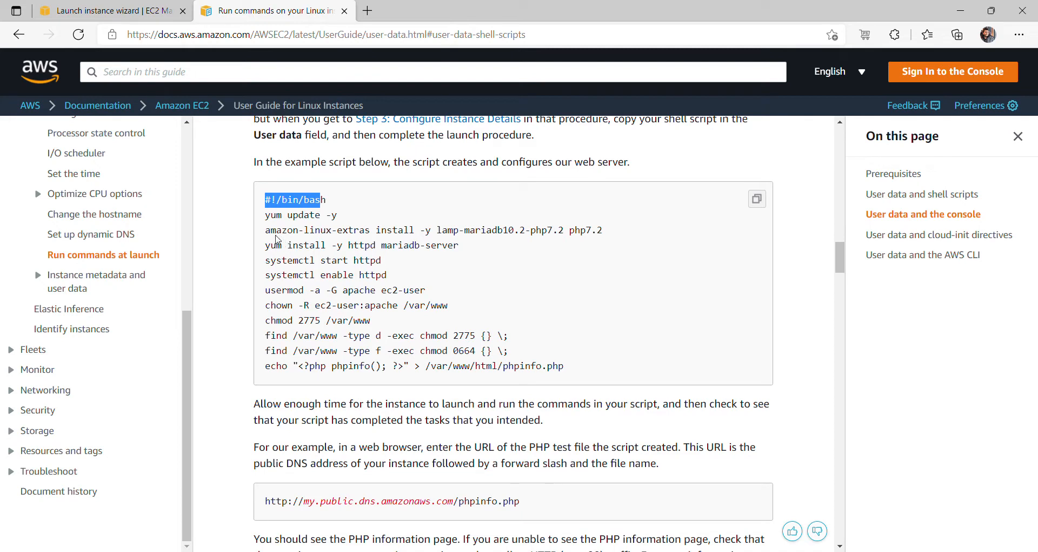
{"action": "left_click_drag", "start_coordinate": [265, 230], "coordinate": [522, 232]}
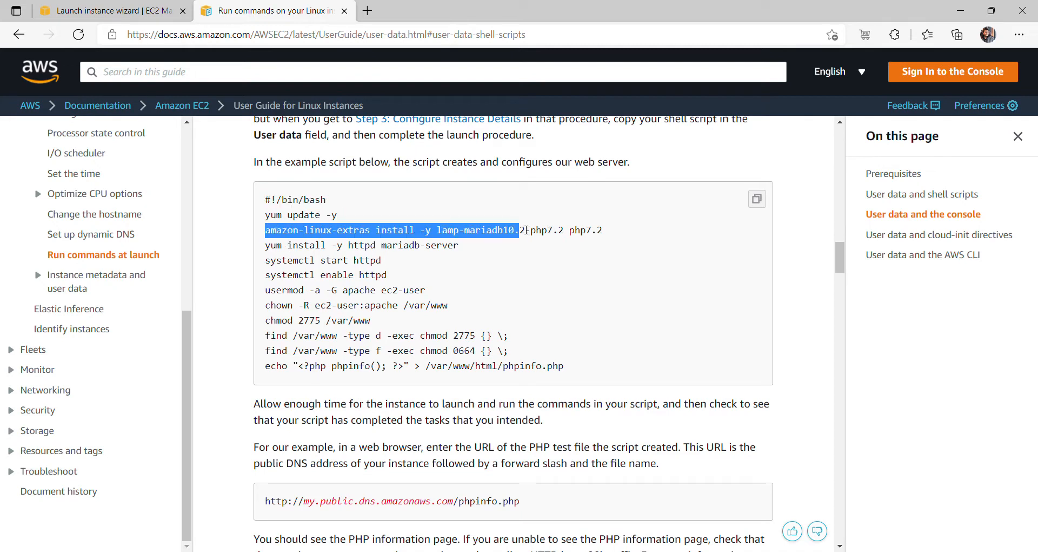
{"action": "left_click_drag", "start_coordinate": [270, 245], "coordinate": [457, 248]}
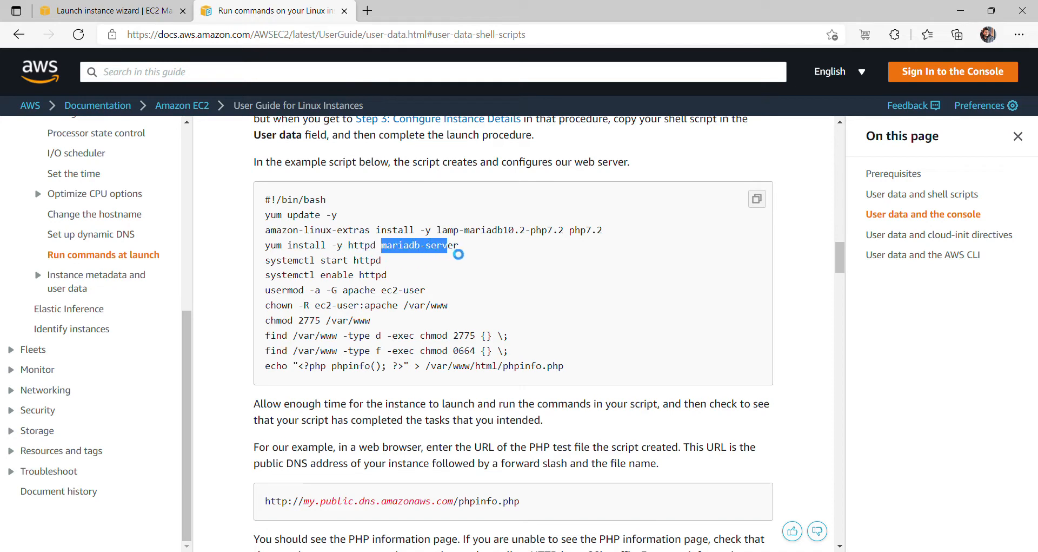
{"action": "left_click", "coordinate": [431, 292]}
{"action": "double_click", "coordinate": [363, 245]}
{"action": "double_click", "coordinate": [362, 260]}
{"action": "left_click", "coordinate": [374, 351]}
{"action": "left_click_drag", "start_coordinate": [304, 366], "coordinate": [377, 367]}
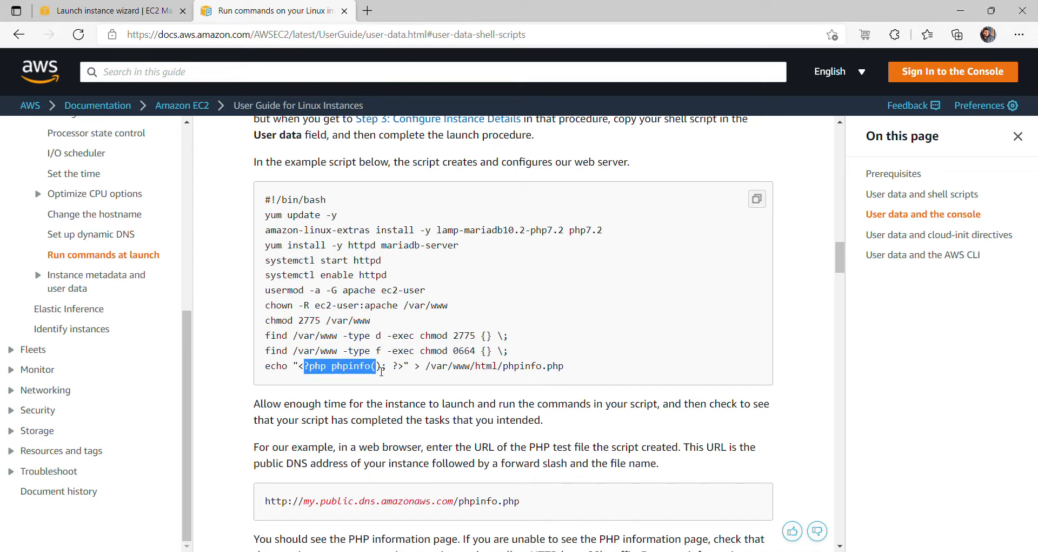
{"action": "left_click_drag", "start_coordinate": [509, 366], "coordinate": [565, 372]}
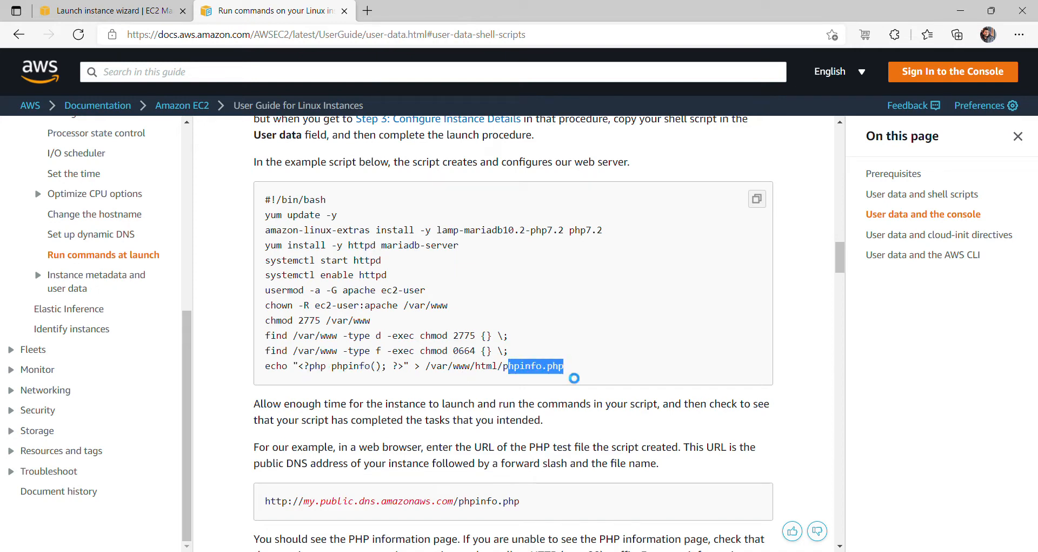
{"action": "left_click", "coordinate": [574, 373]}
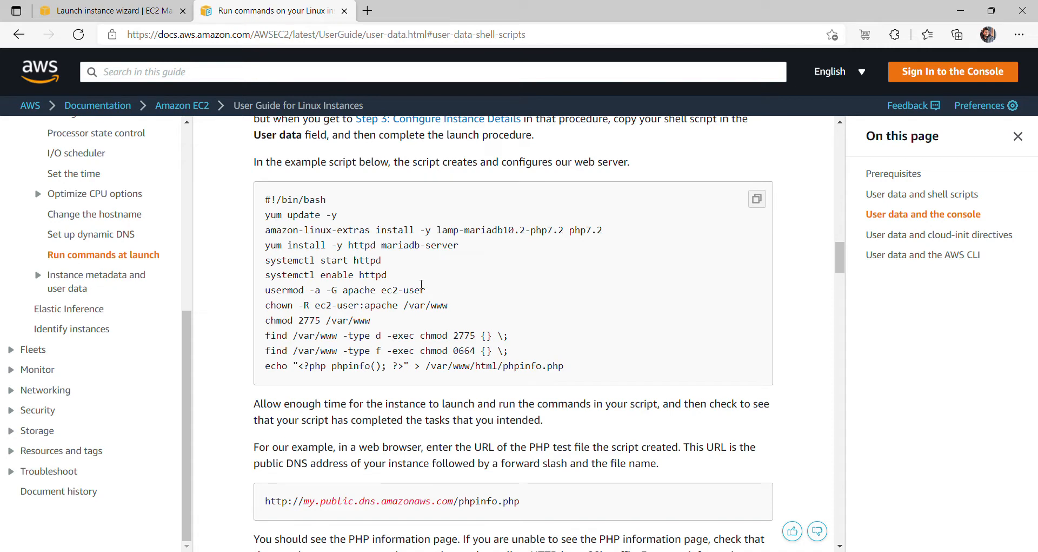
- Add 'systemctl start httpd' and 'systemctl enable httpd' lines to the user data
{"action": "left_click", "coordinate": [136, 12]}
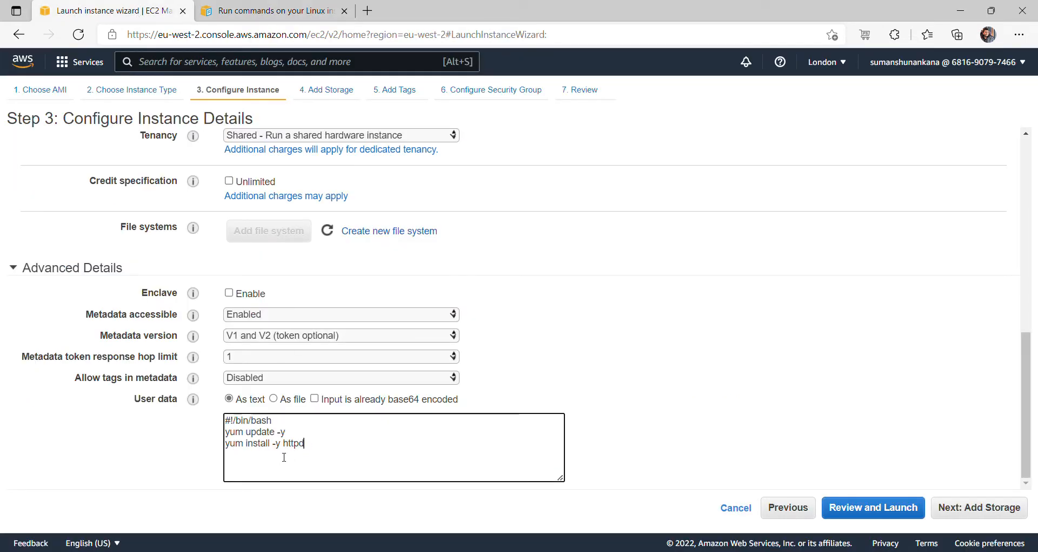
{"action": "key", "text": "Return"}
{"action": "type", "text": "systemctl start httpd"}
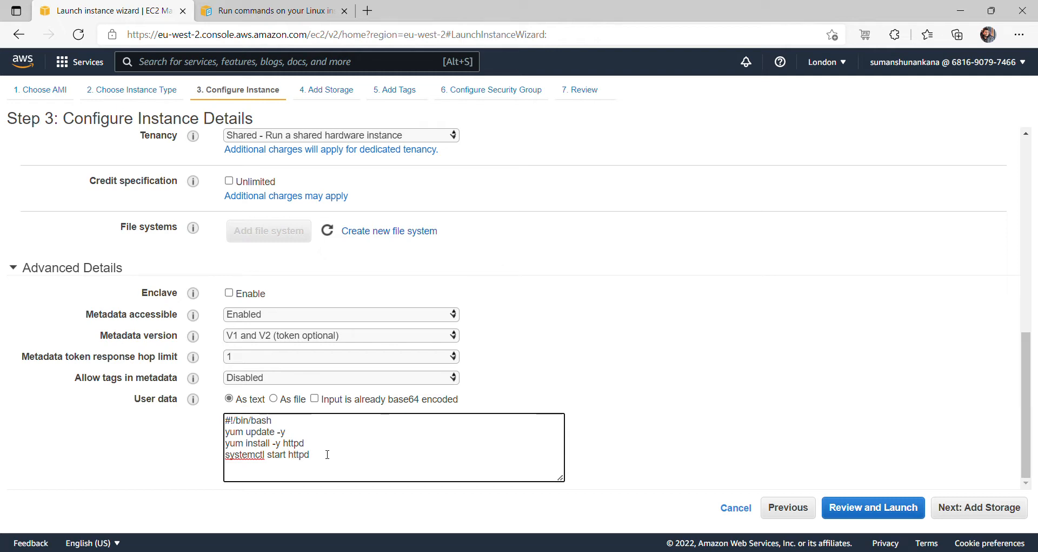
{"action": "key", "text": "Return"}
{"action": "type", "text": "systemctl enable httpd"}
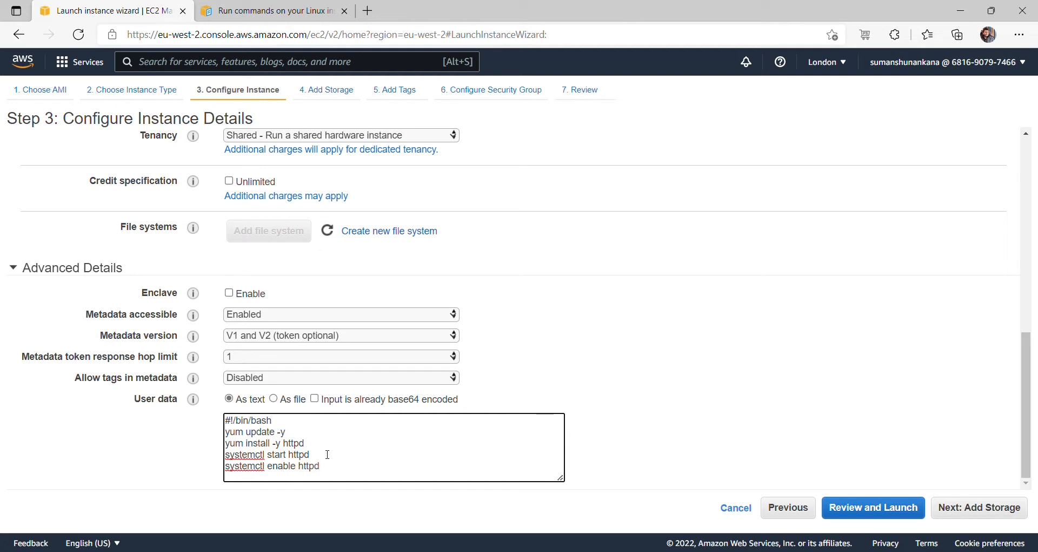
{"action": "key", "text": "Return"}
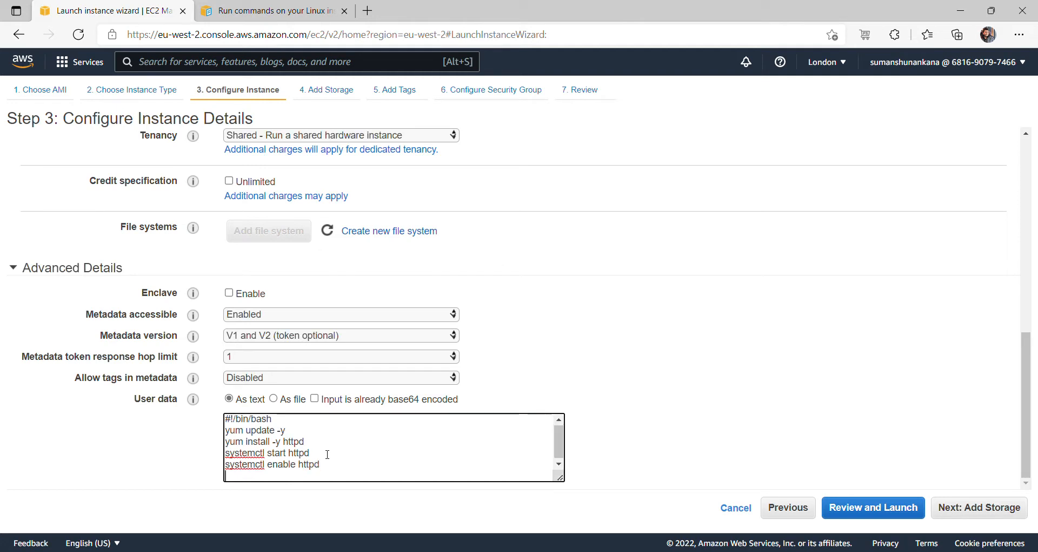
{"action": "left_click_drag", "start_coordinate": [559, 441], "coordinate": [567, 466]}
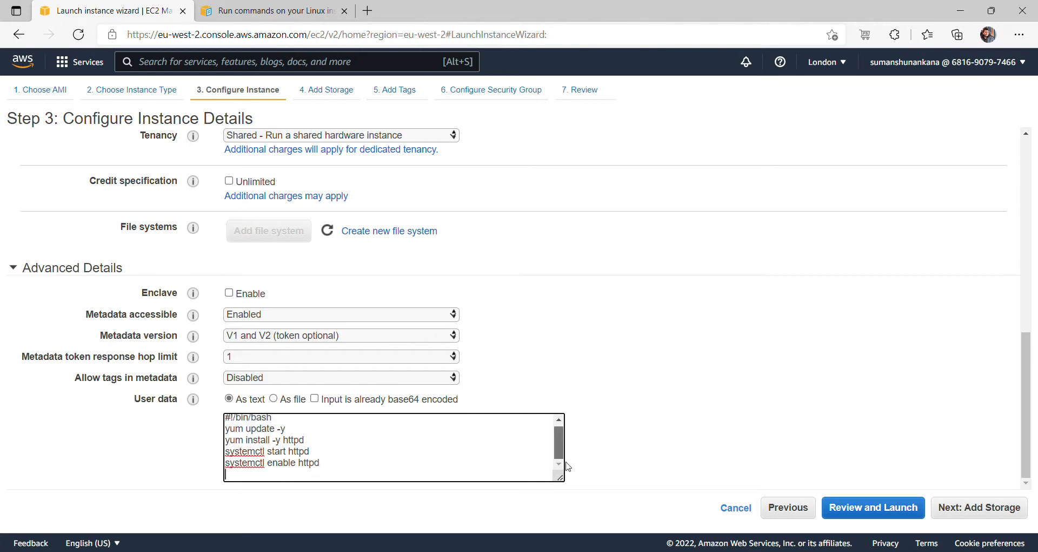
{"action": "left_click", "coordinate": [302, 11]}
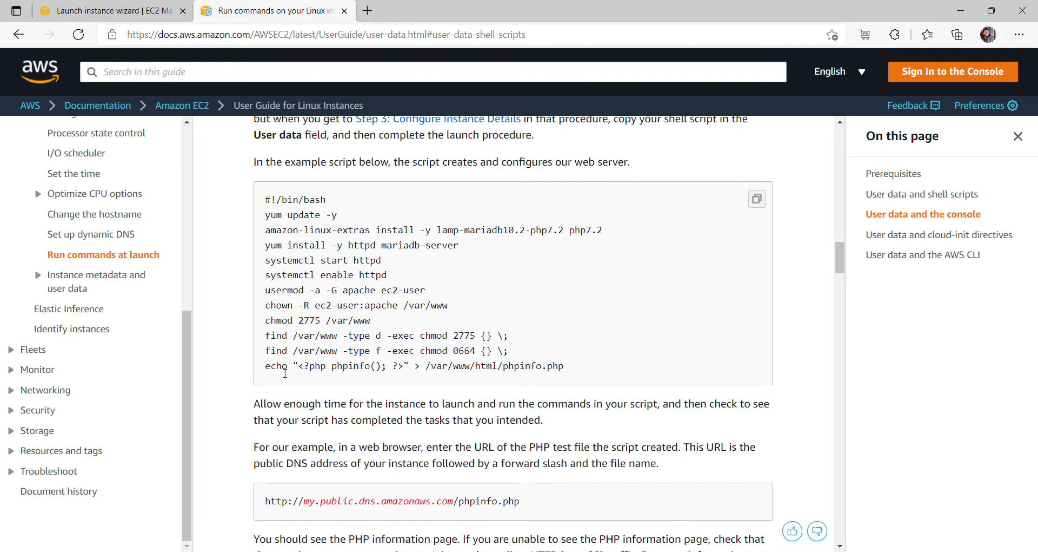
{"action": "left_click", "coordinate": [137, 12]}
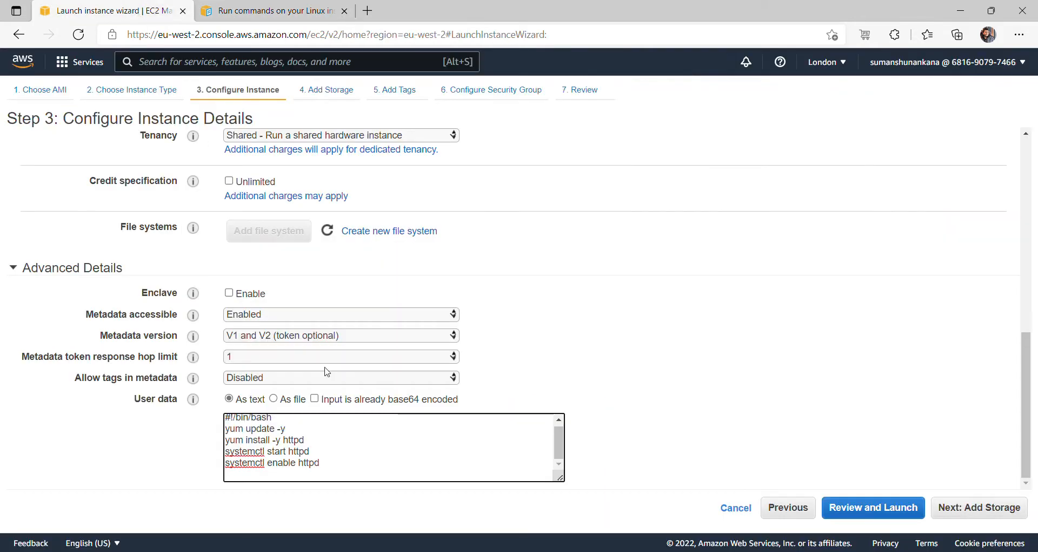
- Append 'echo "<h1> Welcome $(hostname) </h1>" > /var/www/html/index.html' to the user data
{"action": "type", "text": "echo \"<h1> Welcome "}
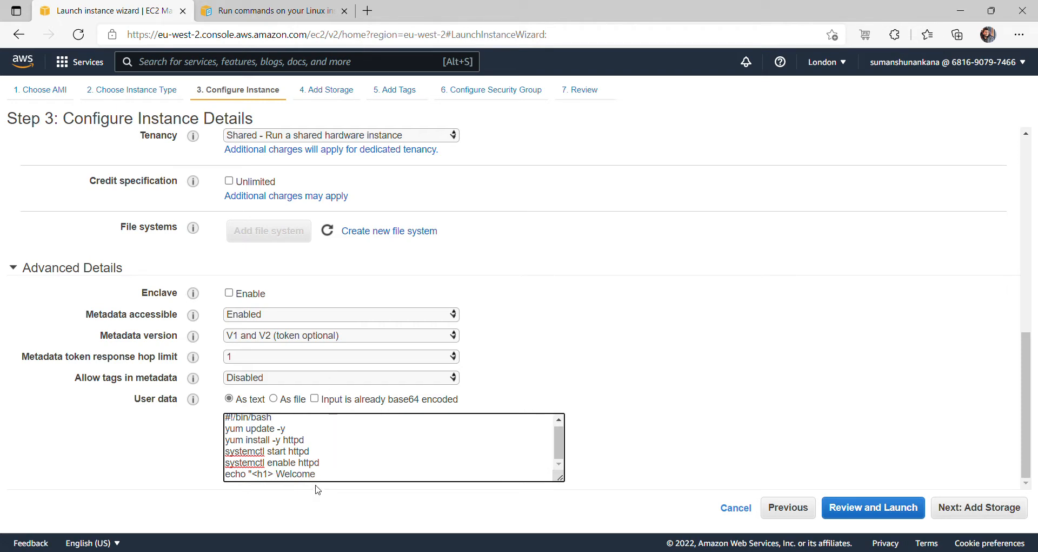
{"action": "type", "text": "$(hostname) </h1>\" > /var/www"}
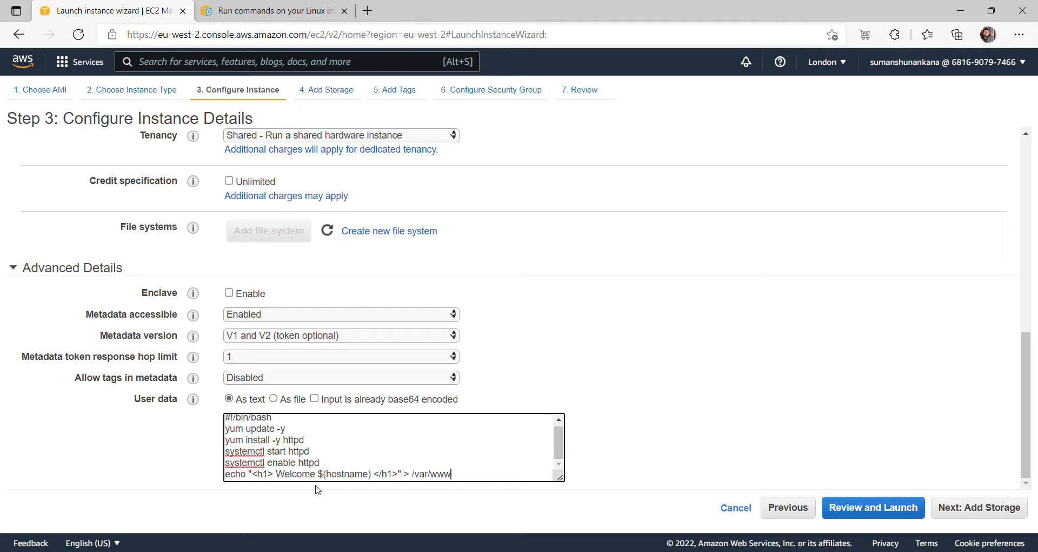
{"action": "type", "text": "/html/index.jhtml"}
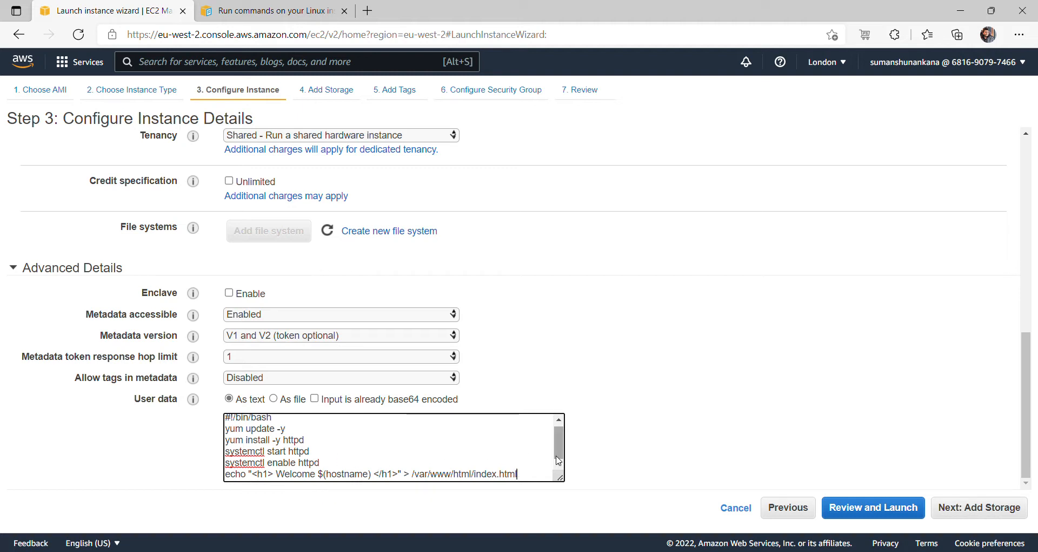
{"action": "scroll", "coordinate": [561, 454], "scroll_direction": "up", "scroll_amount": 1}
{"action": "scroll", "coordinate": [562, 455], "scroll_direction": "down", "scroll_amount": 1}
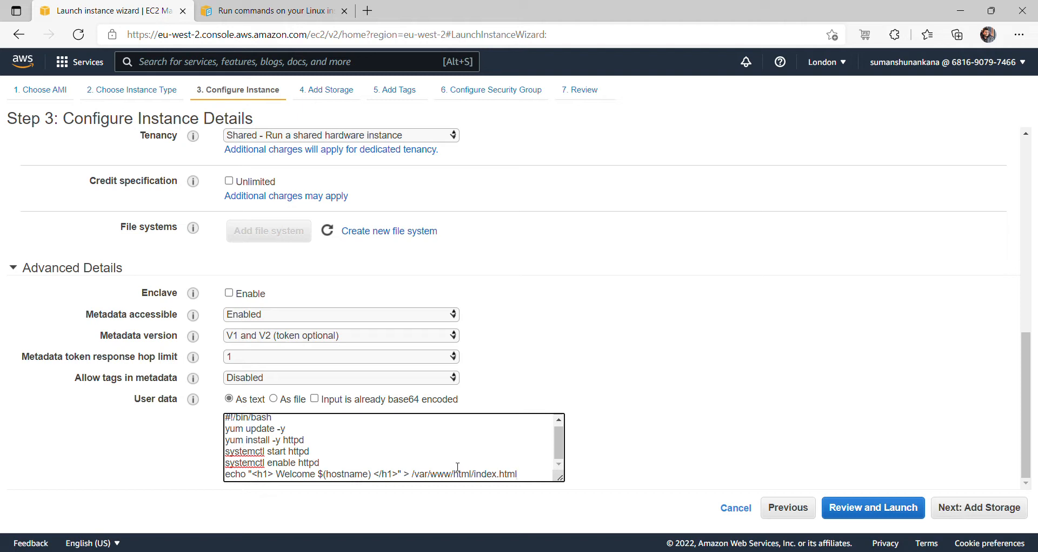
{"action": "left_click_drag", "start_coordinate": [412, 474], "coordinate": [453, 475]}
{"action": "key", "text": "Up"}
{"action": "left_click", "coordinate": [297, 11]}
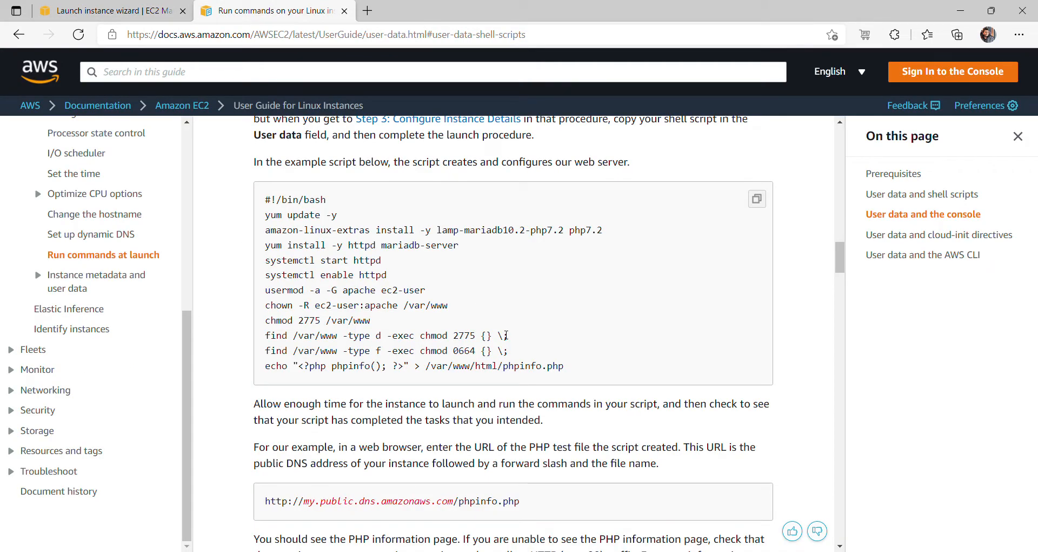
- Copy the docs' five permission commands into user data, replacing the Welcome echo line
{"action": "left_click_drag", "start_coordinate": [509, 352], "coordinate": [264, 294]}
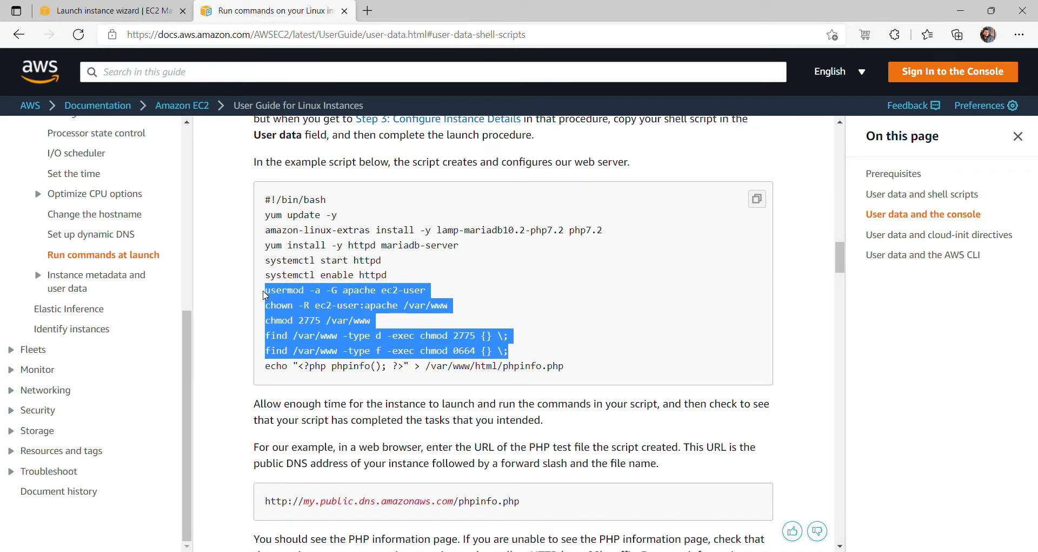
{"action": "left_click", "coordinate": [111, 10]}
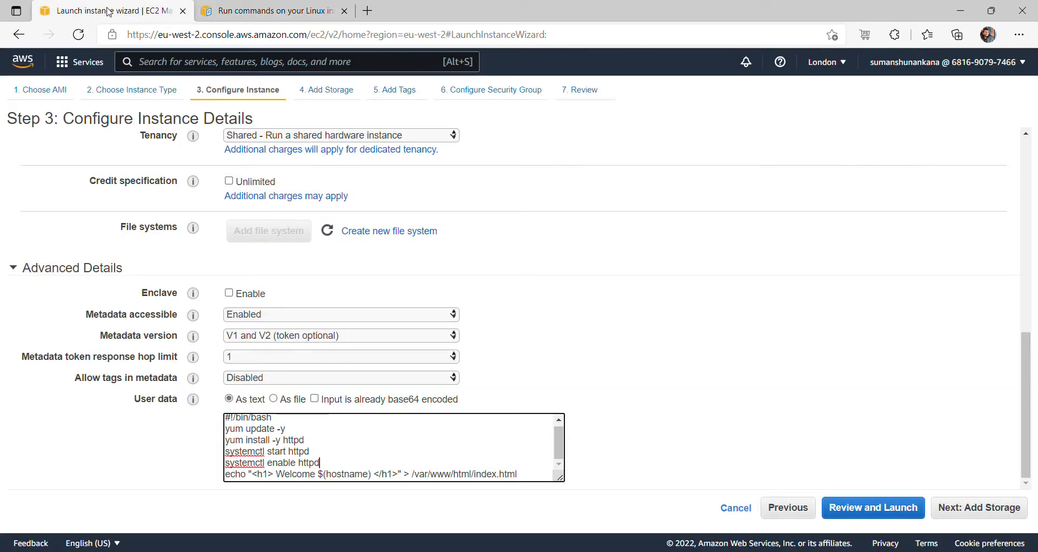
{"action": "triple_click", "coordinate": [340, 471]}
{"action": "key", "text": "ctrl+c"}
{"action": "key", "text": "Delete"}
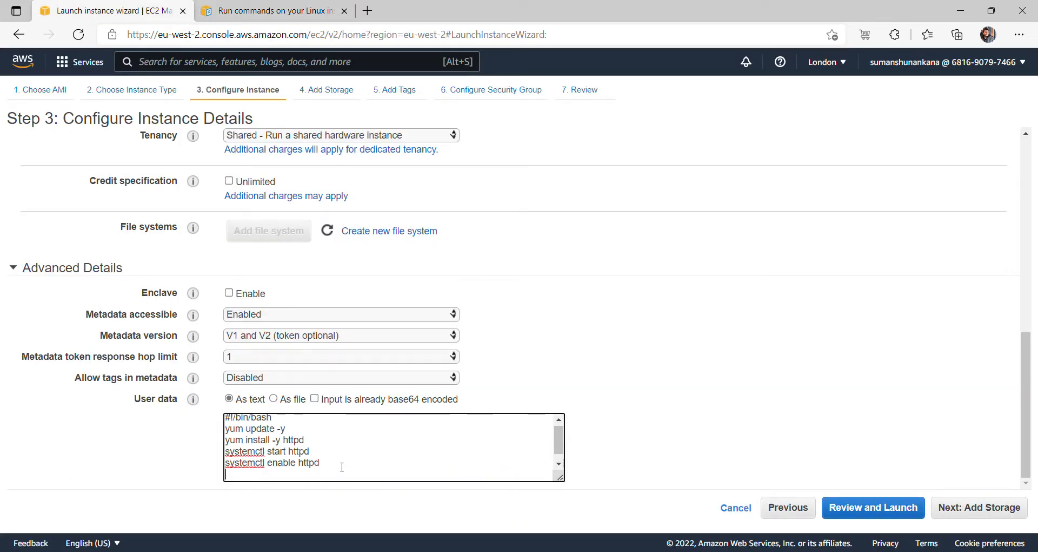
{"action": "type", "text": "usermod -a -G apache ec2-user chown -R ec2-user:apache /var/www chmod 2775 /var/www find /var/www -type d -exec chmod 2775 {} \\; find /var/www -type f -exec chmod 0664 {} \\;"}
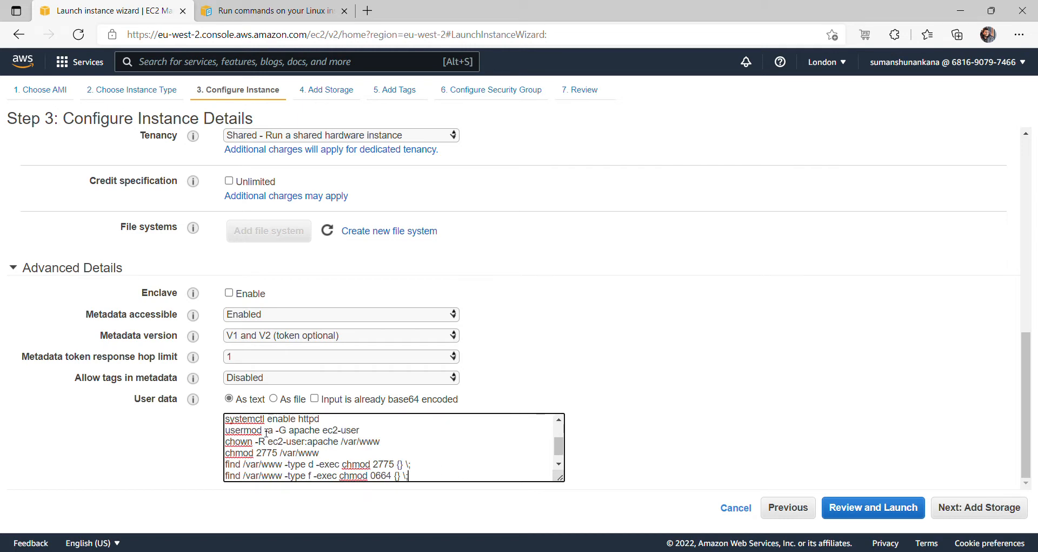
- Review the pasted usermod, chown and chmod lines (ec2-user, apache, /var/www, 2775)
{"action": "left_click_drag", "start_coordinate": [263, 430], "coordinate": [236, 434]}
{"action": "left_click", "coordinate": [284, 437]}
{"action": "left_click_drag", "start_coordinate": [323, 431], "coordinate": [364, 434]}
{"action": "double_click", "coordinate": [295, 431]}
{"action": "left_click", "coordinate": [287, 452]}
{"action": "left_click_drag", "start_coordinate": [341, 442], "coordinate": [397, 440]}
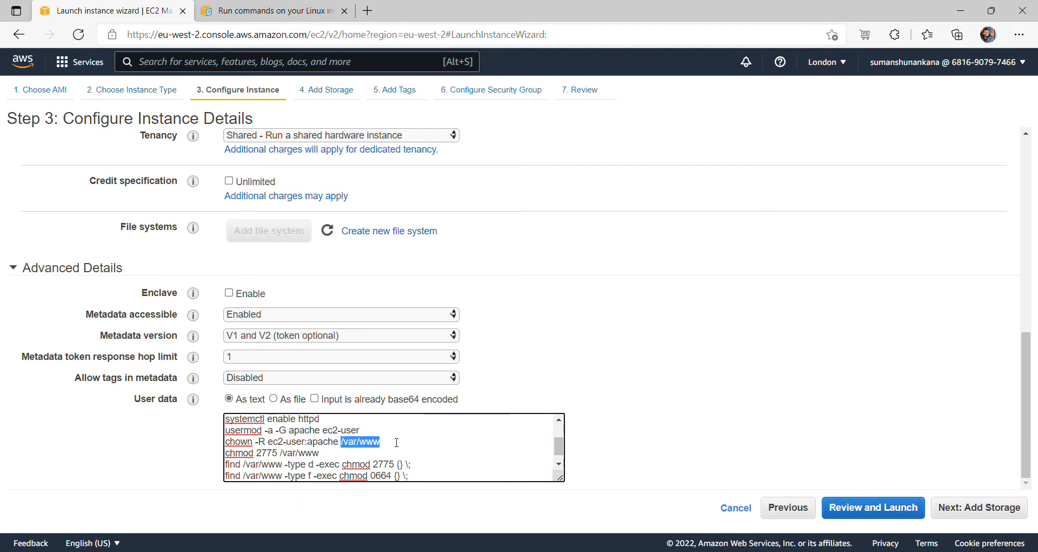
{"action": "left_click", "coordinate": [328, 455]}
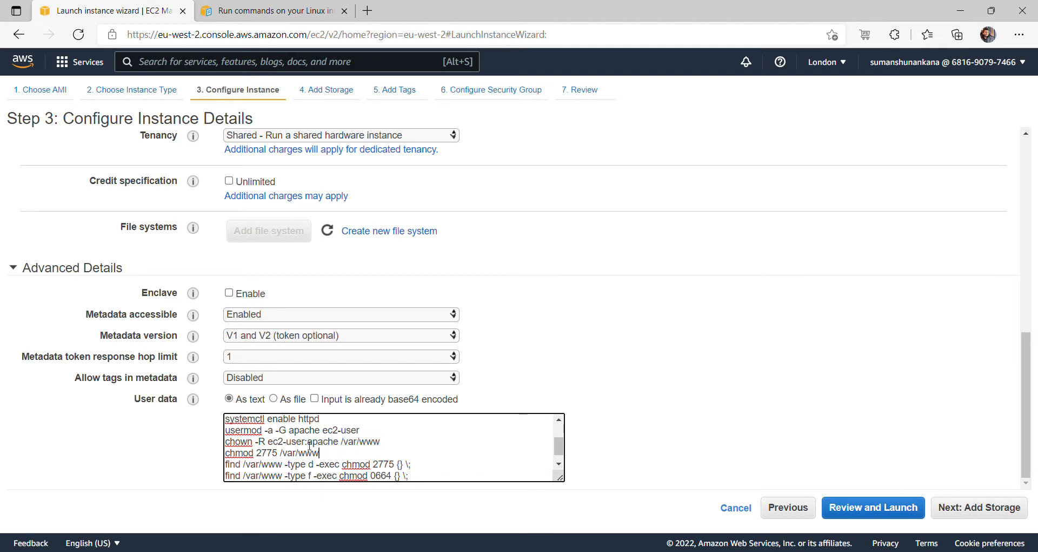
{"action": "left_click_drag", "start_coordinate": [256, 457], "coordinate": [279, 457]}
{"action": "left_click", "coordinate": [284, 457]}
- Paste the Welcome echo line back at the end and check the find lines' -type d/-type f
{"action": "key", "text": "ctrl+v"}
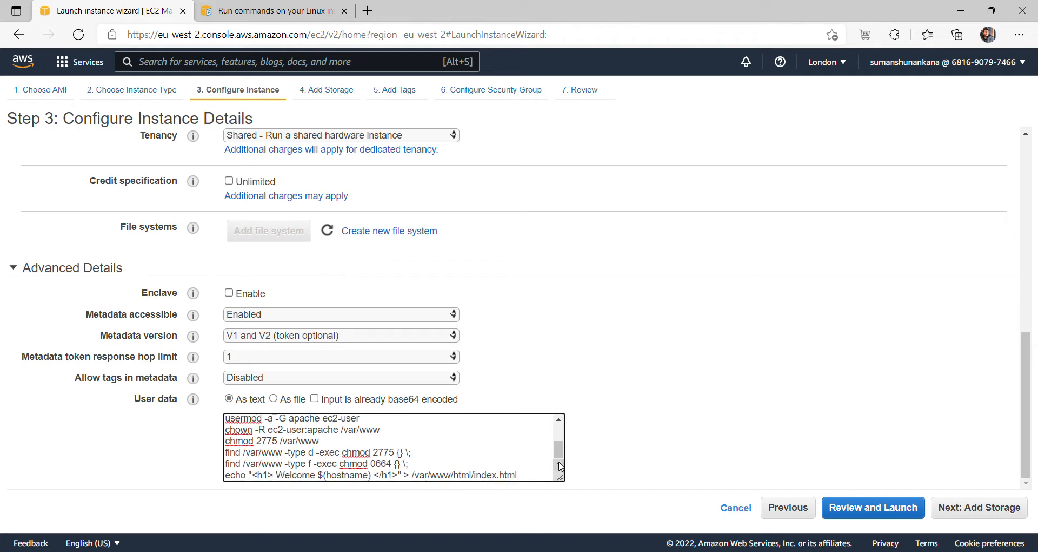
{"action": "left_click_drag", "start_coordinate": [283, 456], "coordinate": [319, 454]}
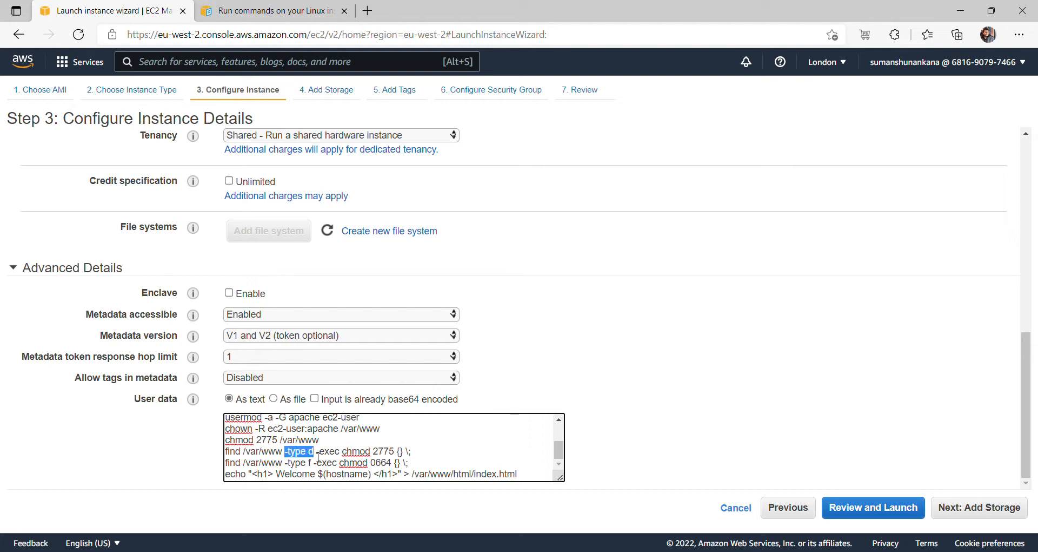
{"action": "left_click", "coordinate": [308, 462]}
{"action": "left_click", "coordinate": [312, 464]}
{"action": "double_click", "coordinate": [316, 452]}
{"action": "double_click", "coordinate": [308, 463]}
{"action": "left_click_drag", "start_coordinate": [371, 452], "coordinate": [398, 456]}
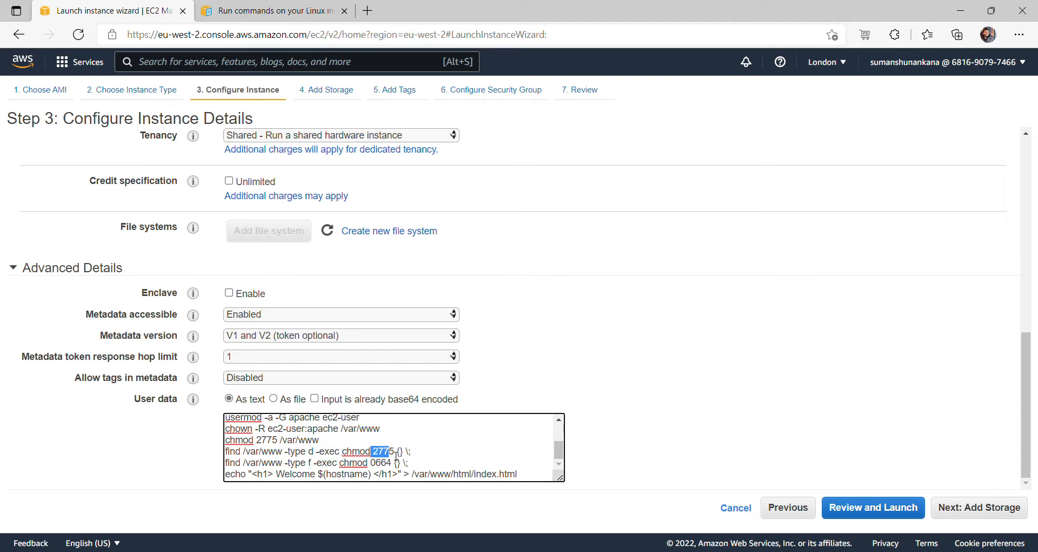
{"action": "left_click", "coordinate": [400, 454]}
- Skip past storage to Add Tags and add an Owner tag holding the owner's e-mail address
{"action": "left_click", "coordinate": [944, 518]}
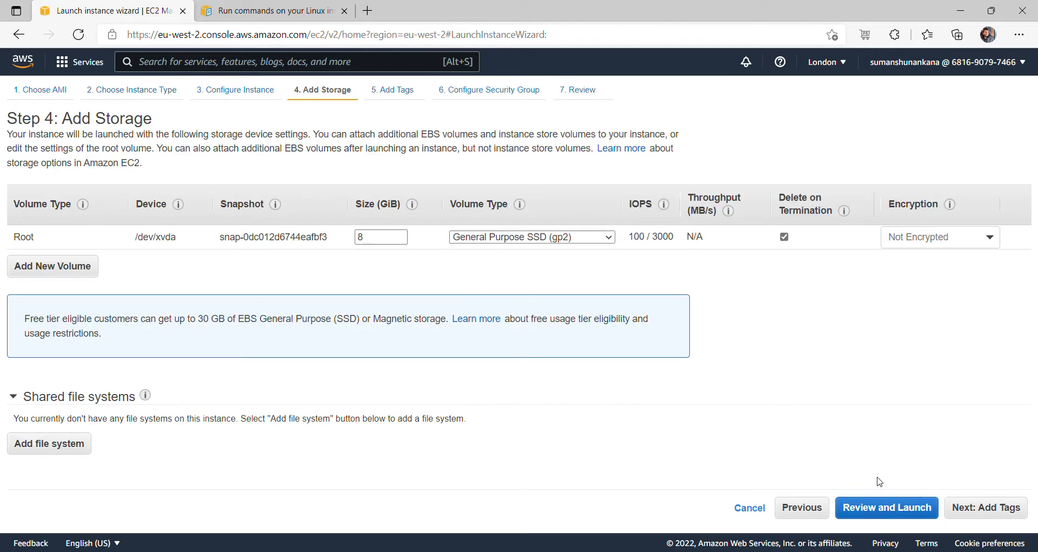
{"action": "left_click", "coordinate": [992, 510]}
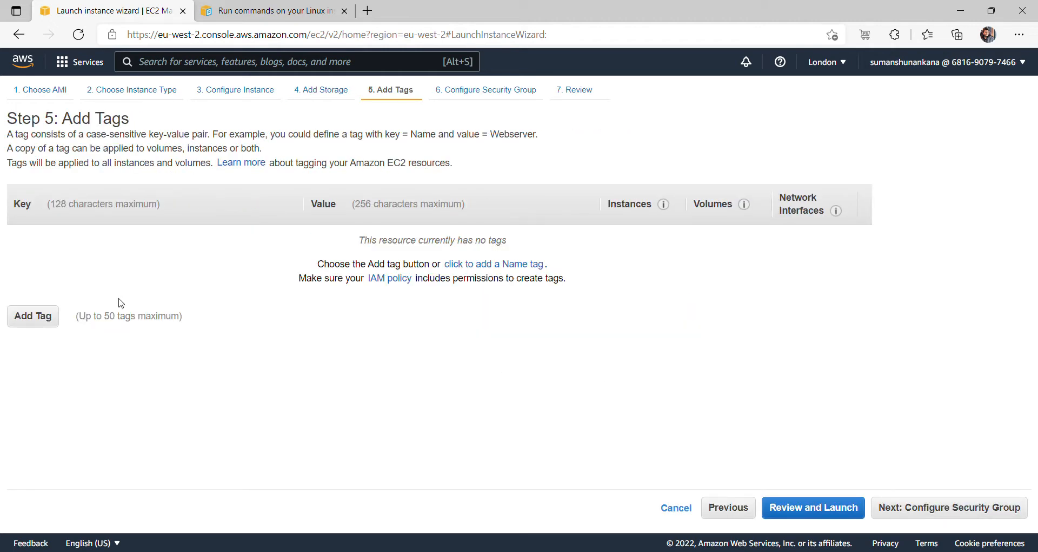
{"action": "left_click", "coordinate": [41, 321]}
{"action": "type", "text": "Owner"}
{"action": "key", "text": "Tab"}
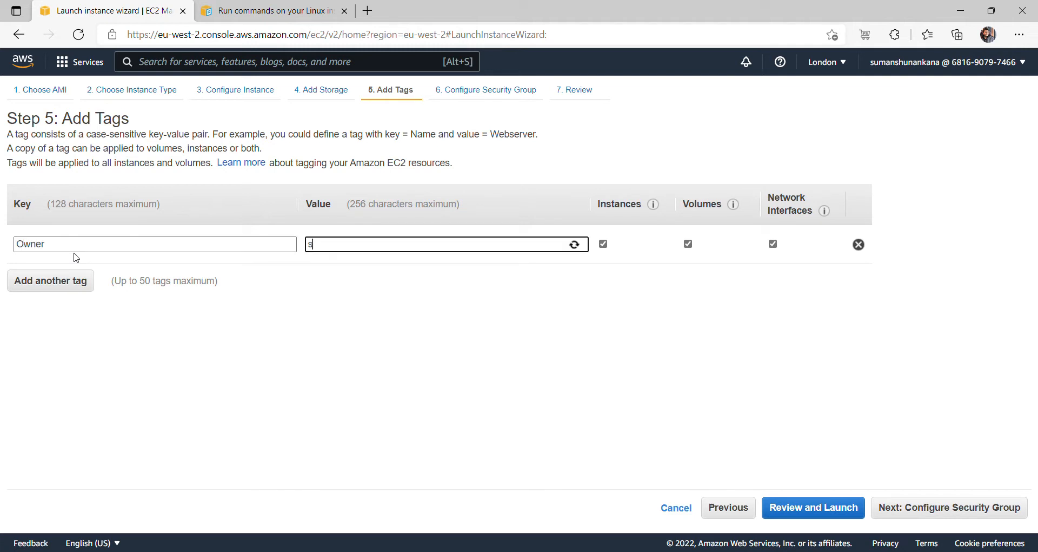
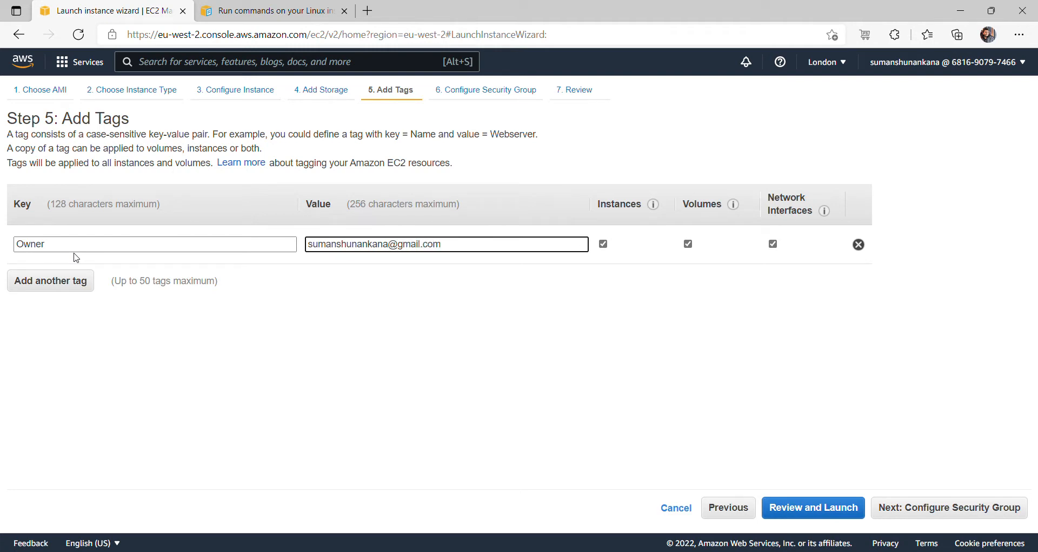
- Add a second tag Name = securitygroup and proceed to the security group step
{"action": "left_click", "coordinate": [56, 283]}
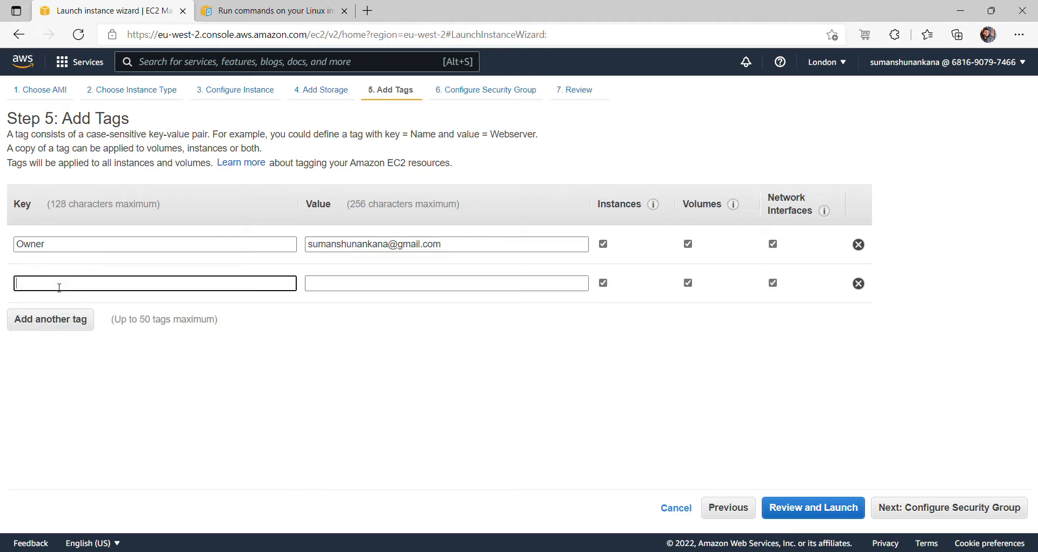
{"action": "type", "text": "Name"}
{"action": "key", "text": "Tab"}
{"action": "type", "text": "Security_group"}
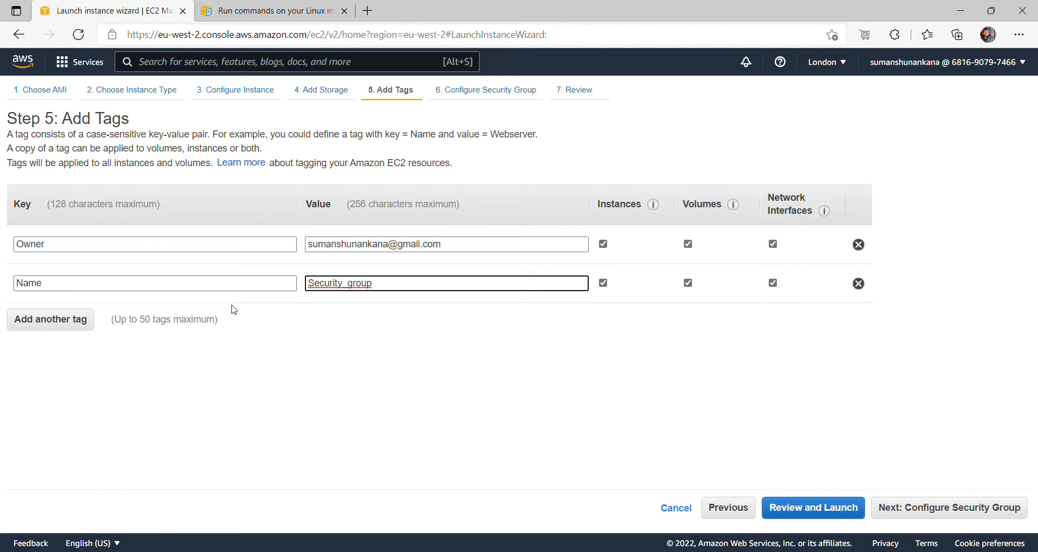
{"action": "key", "text": "BackSpace"}
{"action": "type", "text": "s"}
{"action": "left_click", "coordinate": [346, 283]}
{"action": "key", "text": "BackSpace"}
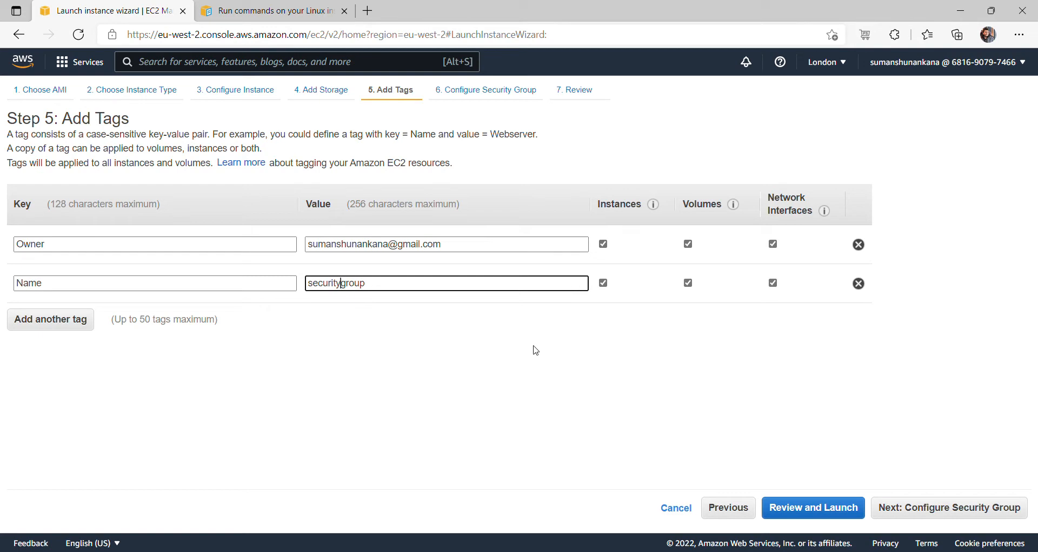
{"action": "left_click", "coordinate": [925, 509]}
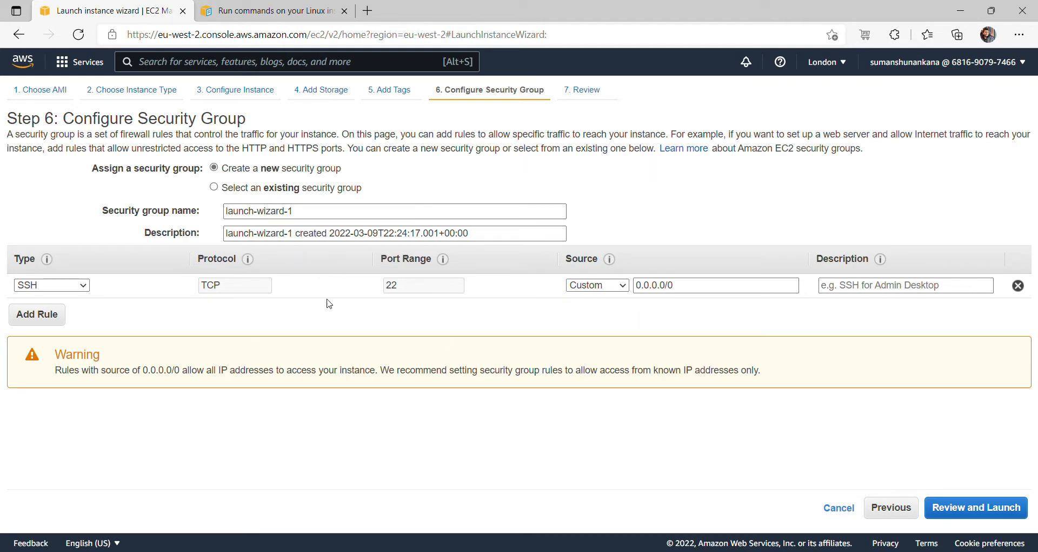
- Add an HTTP rule to launch-wizard-1 and set HTTP and SSH sources to Anywhere (0.0.0.0/0, ::/0)
{"action": "left_click", "coordinate": [474, 237]}
{"action": "left_click", "coordinate": [44, 320]}
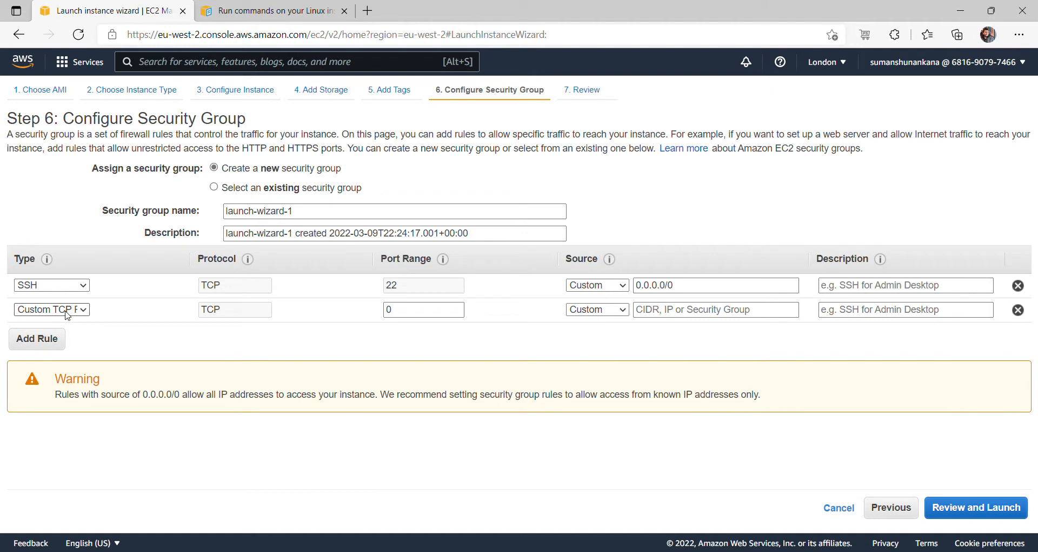
{"action": "key", "text": "h"}
{"action": "key", "text": "Return"}
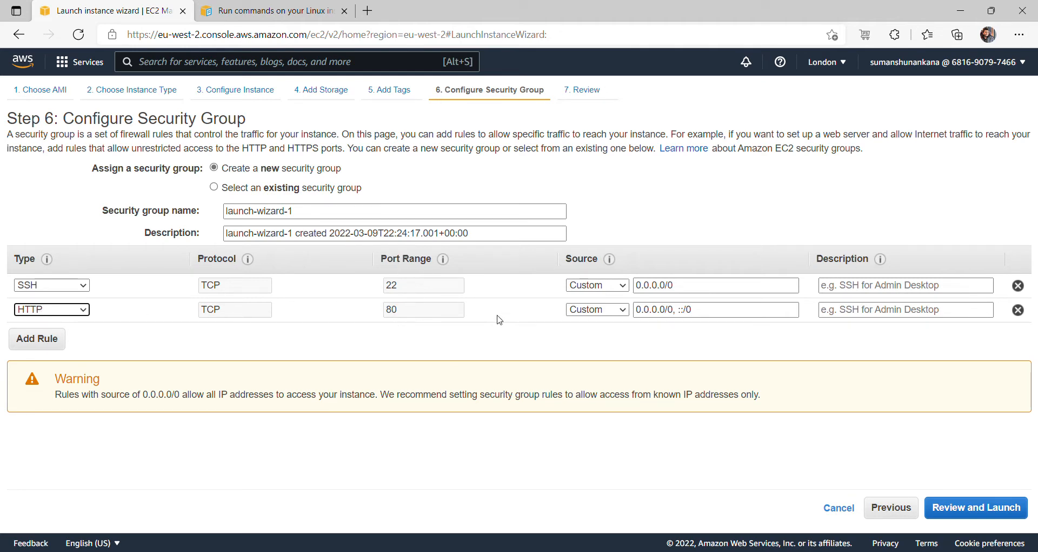
{"action": "left_click", "coordinate": [613, 324]}
{"action": "left_click", "coordinate": [598, 340]}
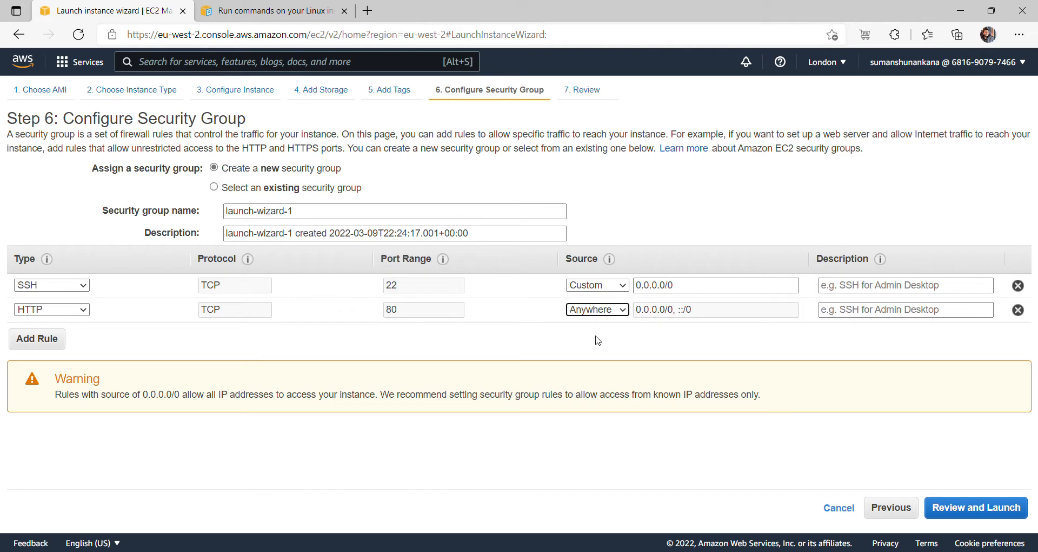
{"action": "left_click", "coordinate": [603, 283]}
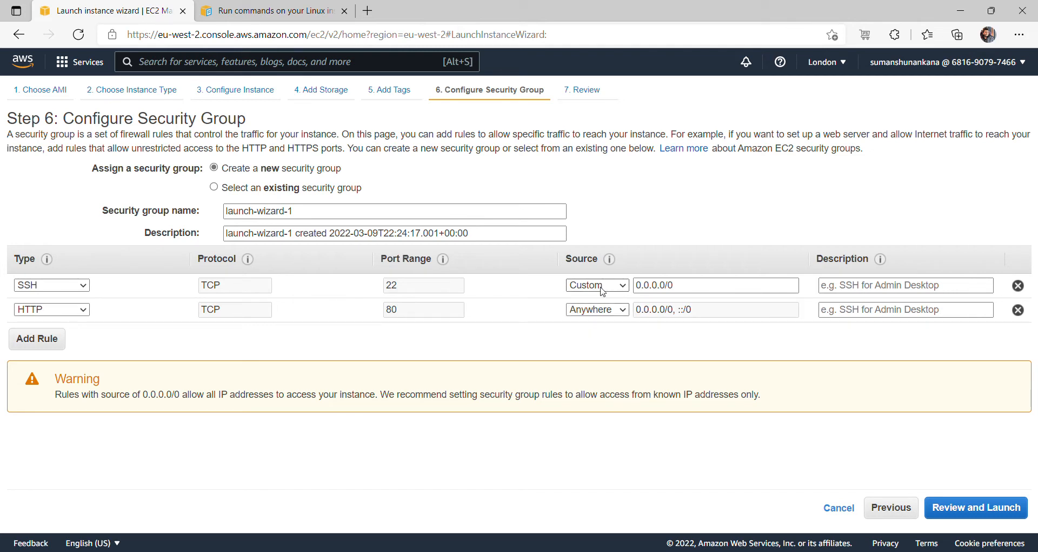
{"action": "left_click", "coordinate": [591, 312]}
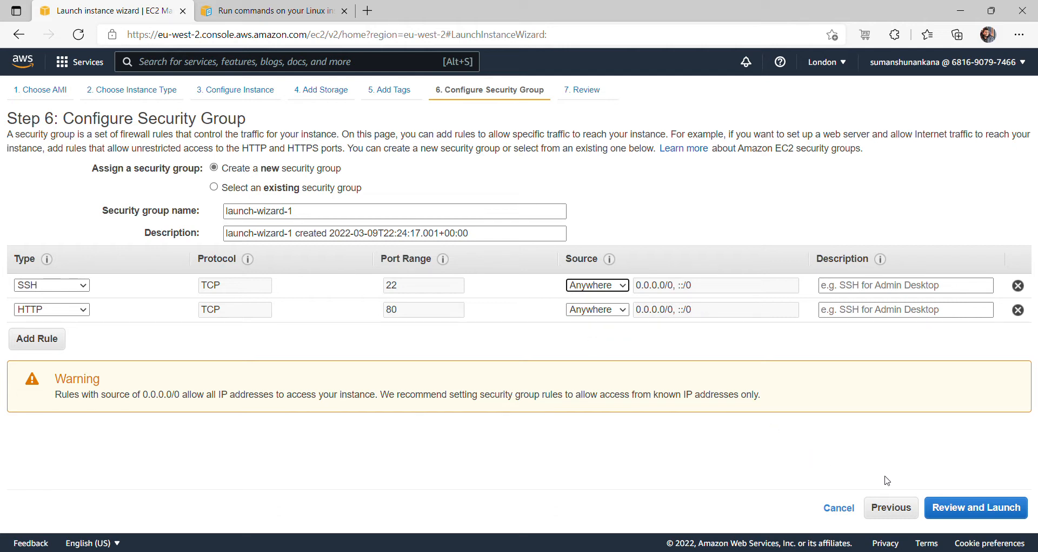
- Review and launch the instance, creating and downloading a new RSA key pair named 'sg'
{"action": "left_click", "coordinate": [959, 511]}
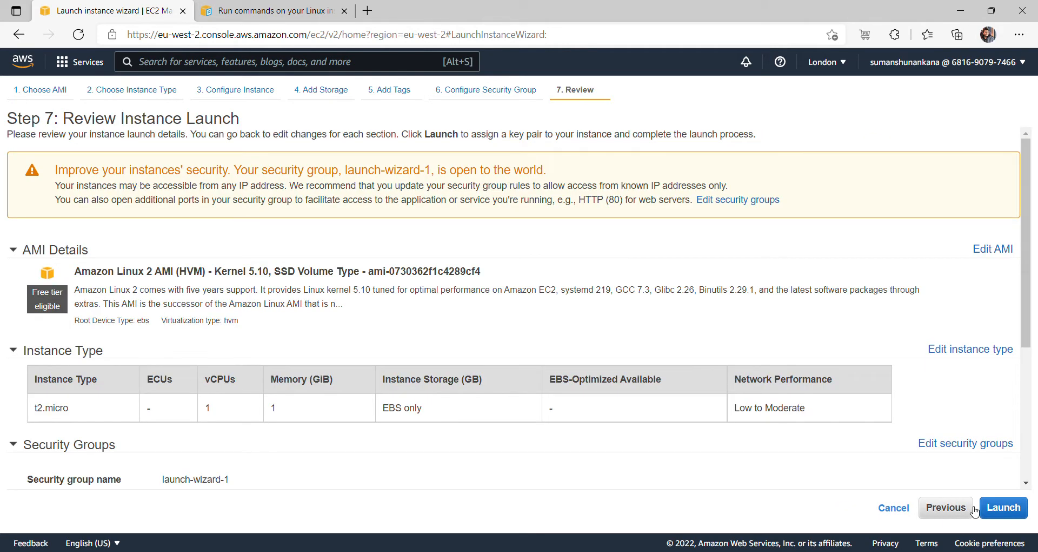
{"action": "left_click", "coordinate": [1000, 505]}
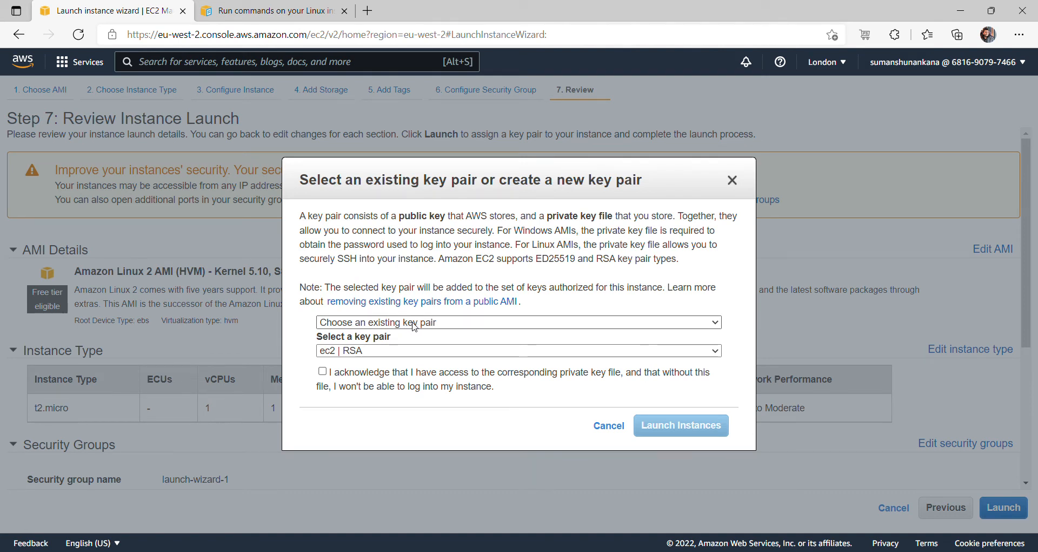
{"action": "left_click", "coordinate": [412, 325]}
{"action": "left_click", "coordinate": [381, 354]}
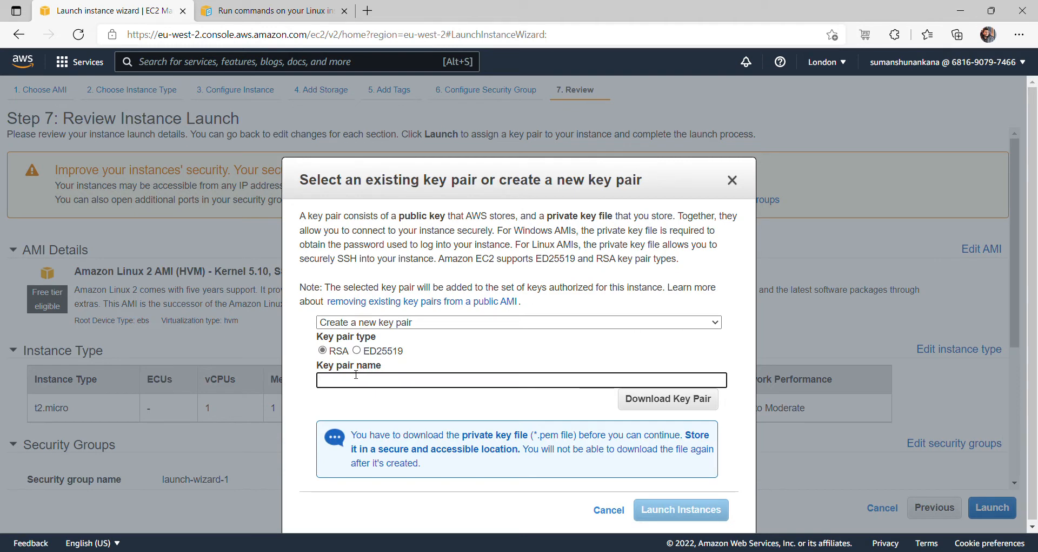
{"action": "type", "text": "storage"}
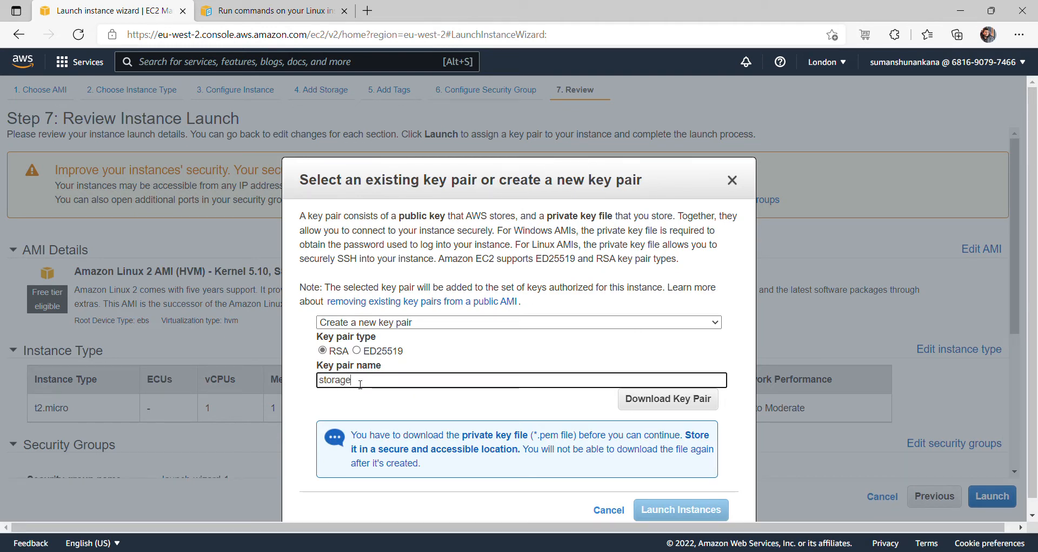
{"action": "key", "text": "BackSpace"}
{"action": "key", "text": "BackSpace"}
{"action": "key", "text": "BackSpace"}
{"action": "type", "text": "g"}
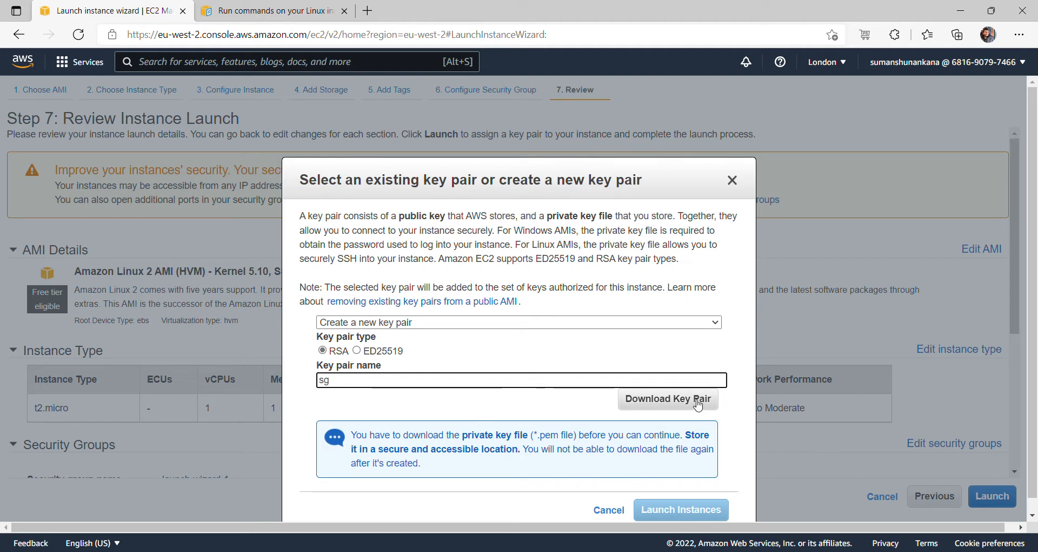
{"action": "left_click", "coordinate": [697, 404]}
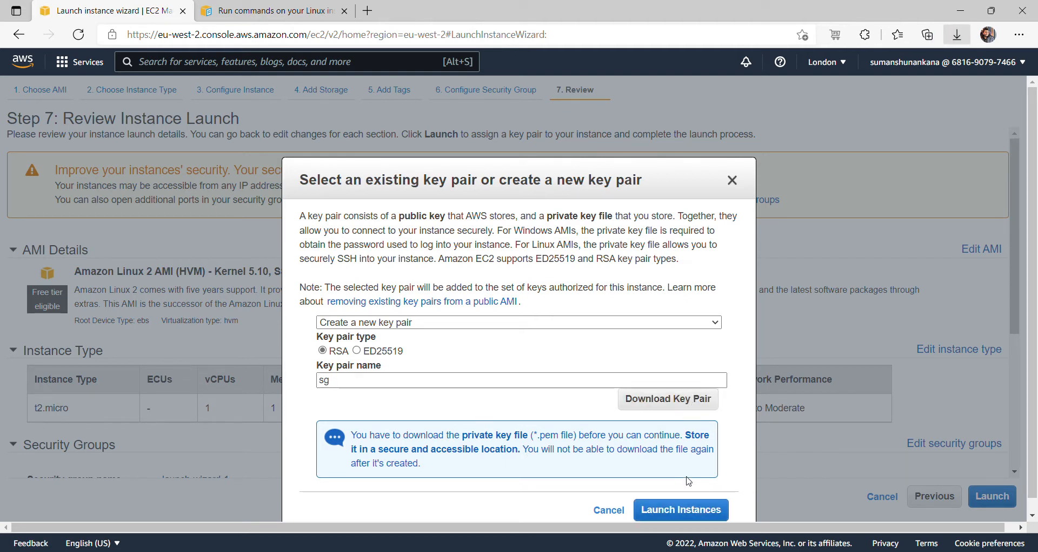
{"action": "left_click", "coordinate": [680, 513]}
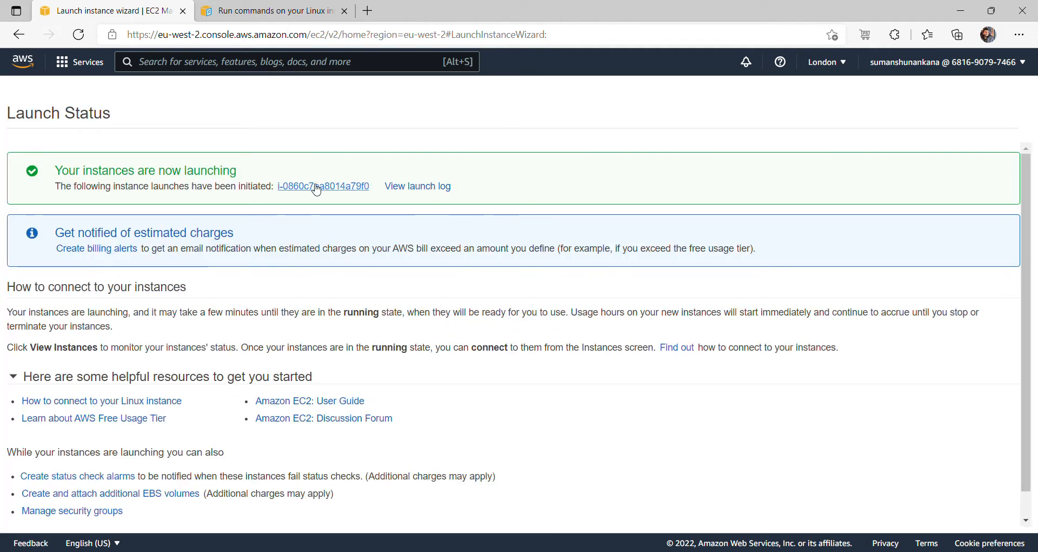
- Open the launched securitygroup instance in Instances and refresh repeatedly to track its status
{"action": "left_click", "coordinate": [315, 189]}
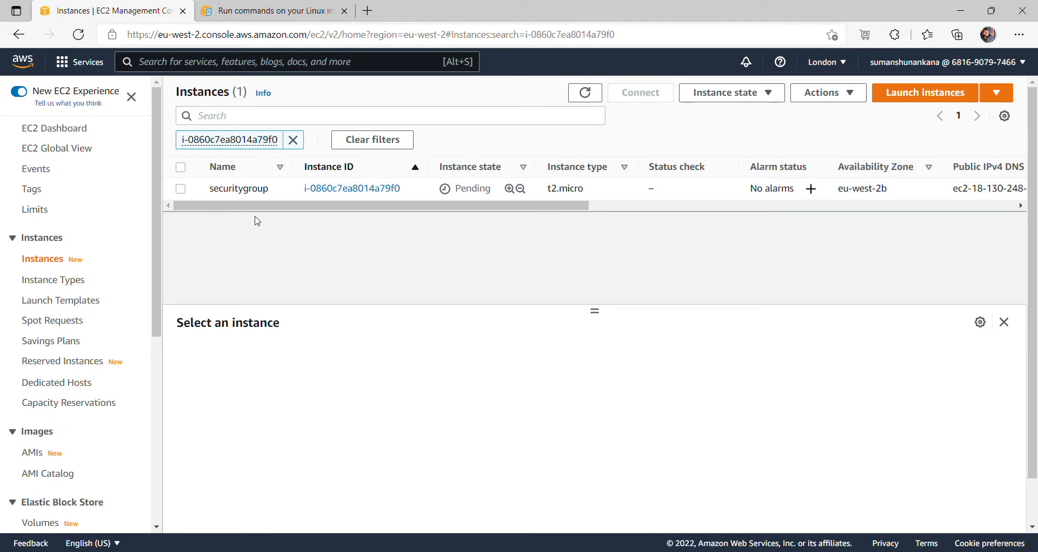
{"action": "left_click", "coordinate": [586, 95]}
{"action": "left_click", "coordinate": [589, 97]}
{"action": "left_click", "coordinate": [588, 97]}
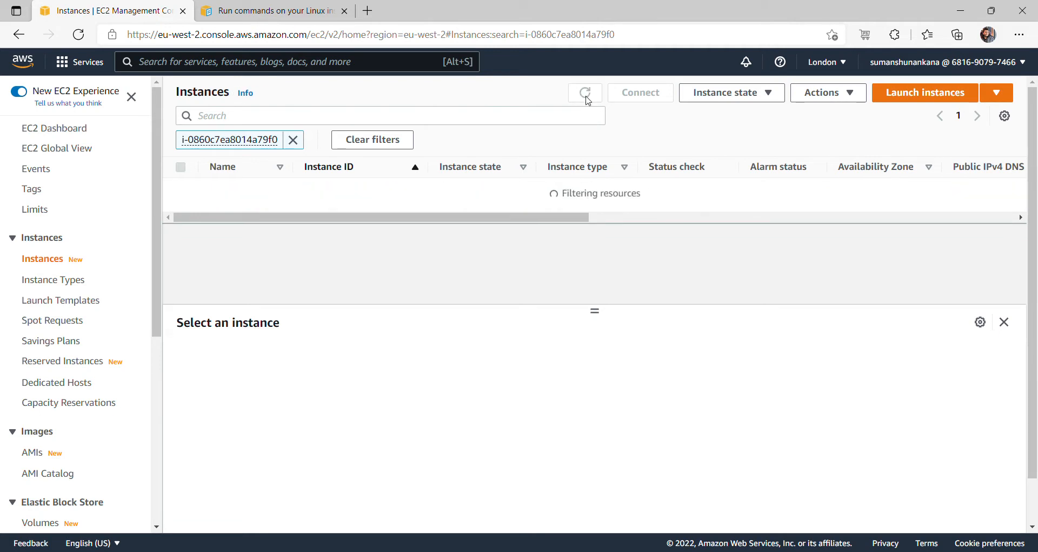
{"action": "left_click", "coordinate": [590, 99]}
{"action": "left_click", "coordinate": [590, 99]}
{"action": "left_click", "coordinate": [589, 99]}
{"action": "left_click", "coordinate": [591, 100]}
{"action": "left_click", "coordinate": [591, 100]}
{"action": "left_click", "coordinate": [591, 100]}
{"action": "left_click", "coordinate": [590, 100]}
{"action": "left_click", "coordinate": [590, 101]}
{"action": "left_click", "coordinate": [589, 101]}
{"action": "left_click", "coordinate": [590, 101]}
{"action": "left_click", "coordinate": [590, 101]}
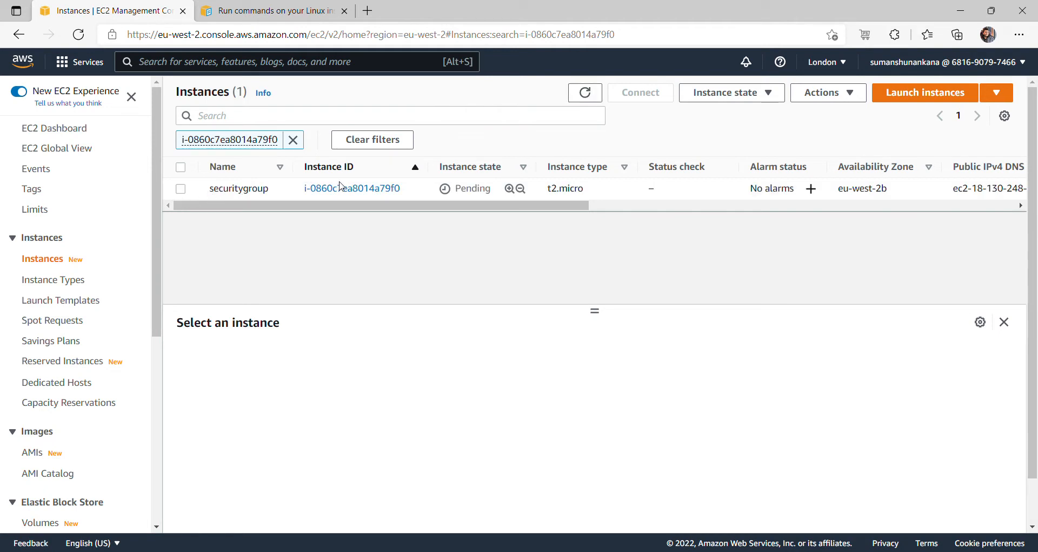
{"action": "left_click", "coordinate": [181, 189]}
{"action": "left_click", "coordinate": [181, 189]}
- Refresh and select the Running securitygroup instance, then open its launch-wizard-1 security group to check the four inbound rules
{"action": "double_click", "coordinate": [207, 195]}
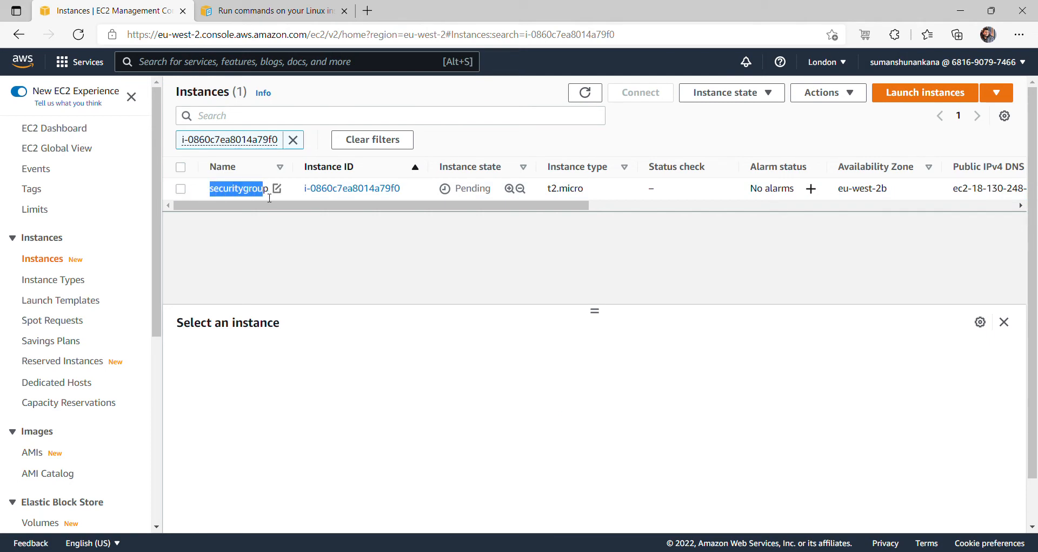
{"action": "left_click", "coordinate": [181, 189]}
{"action": "left_click", "coordinate": [585, 94]}
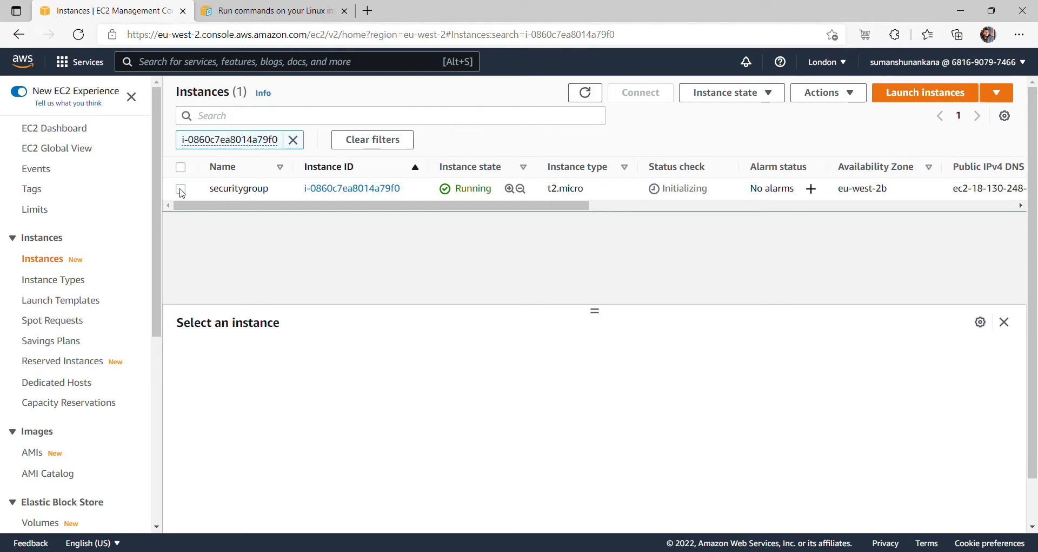
{"action": "left_click", "coordinate": [181, 188]}
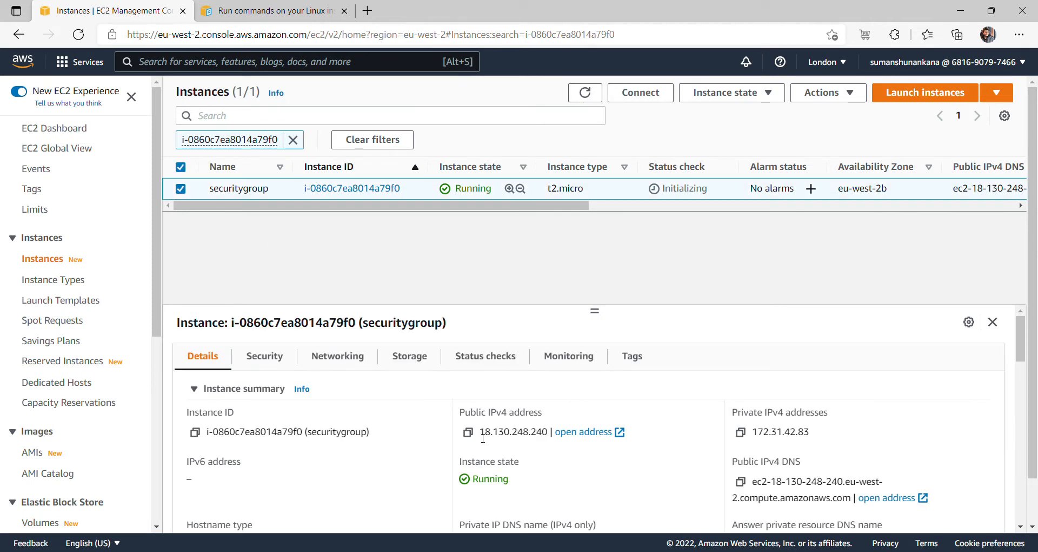
{"action": "left_click", "coordinate": [278, 366]}
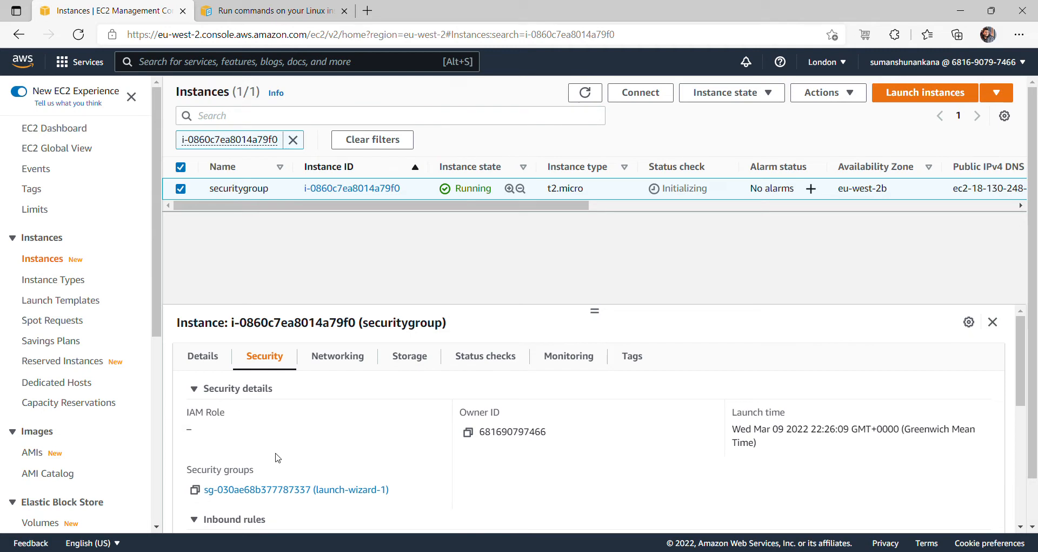
{"action": "left_click", "coordinate": [355, 490]}
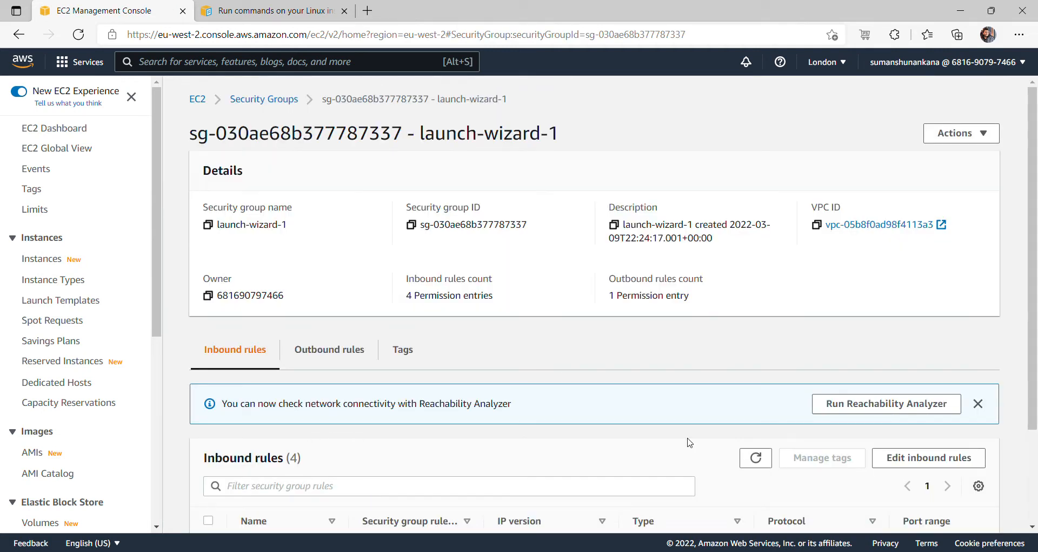
{"action": "scroll", "coordinate": [587, 440], "scroll_direction": "down", "scroll_amount": 2}
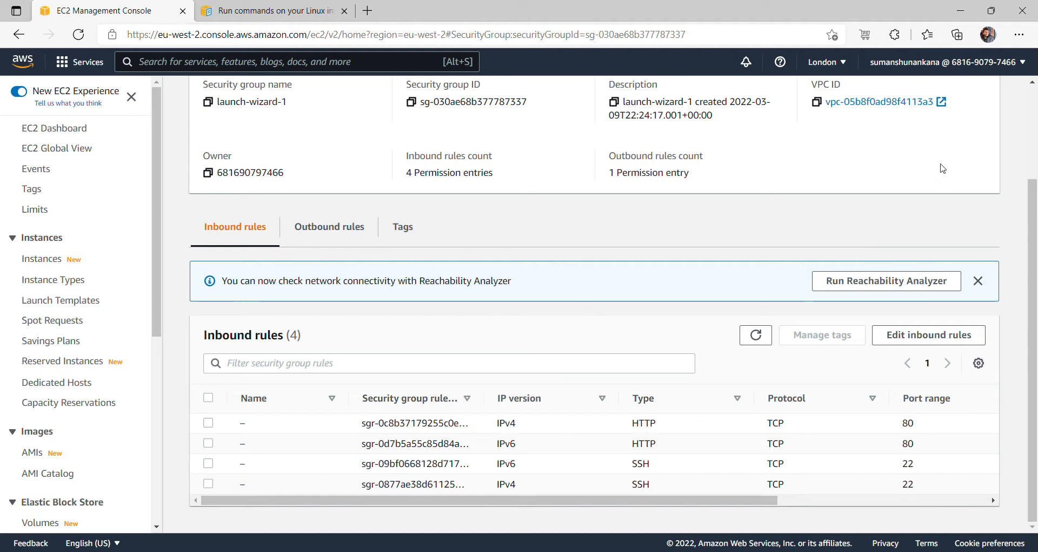
{"action": "scroll", "coordinate": [1033, 111], "scroll_direction": "up", "scroll_amount": 3}
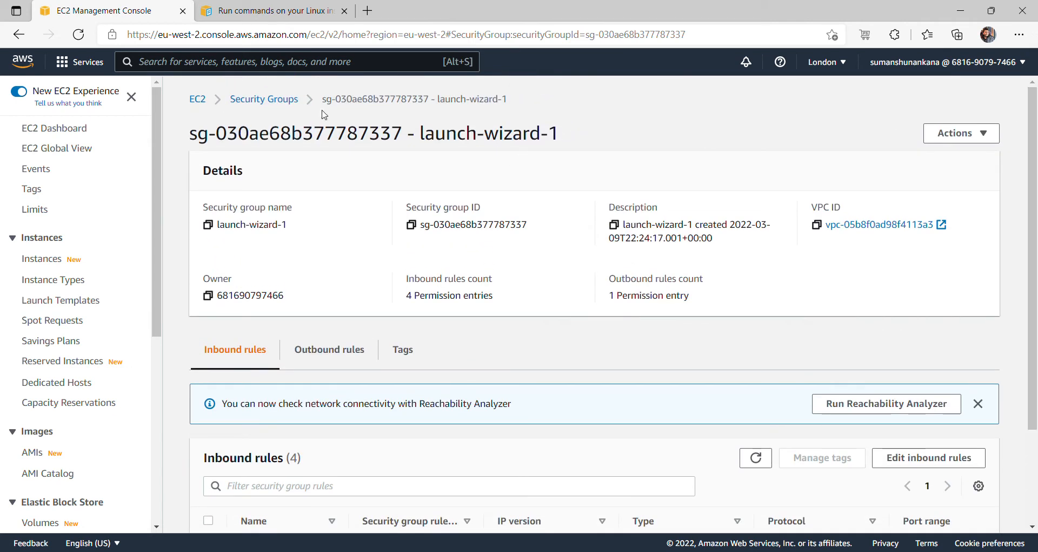
- Filter Instances to running, select securitygroup, and highlight its public IPv4 18.130.248.240
{"action": "left_click", "coordinate": [197, 101]}
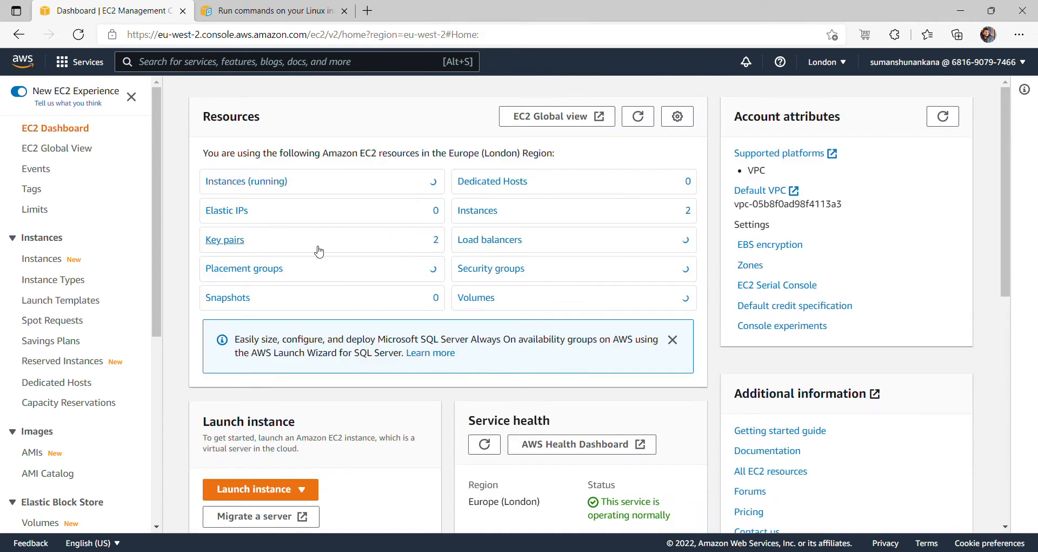
{"action": "left_click", "coordinate": [266, 179]}
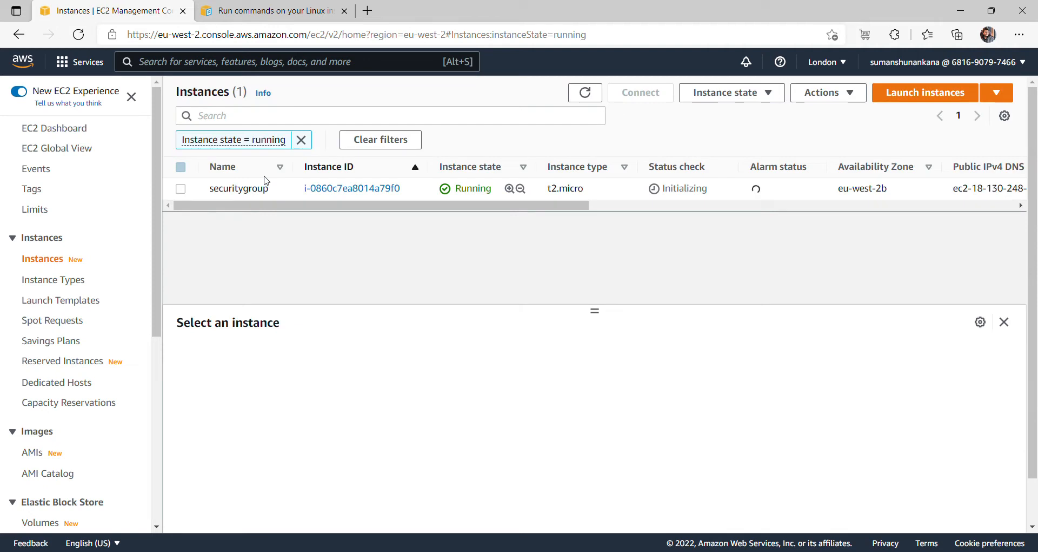
{"action": "left_click", "coordinate": [181, 189]}
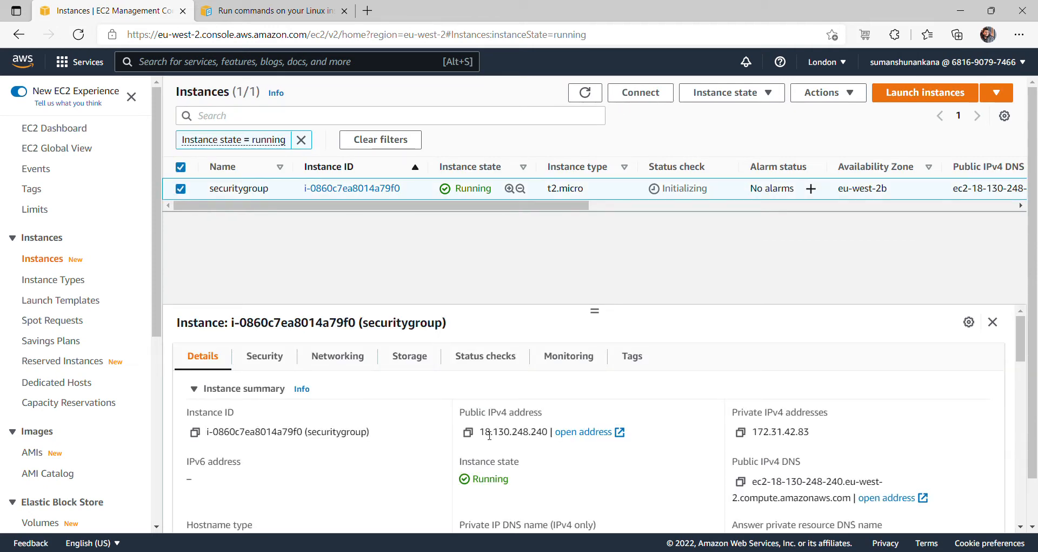
{"action": "left_click_drag", "start_coordinate": [482, 432], "coordinate": [550, 432]}
{"action": "key", "text": "ctrl+c"}
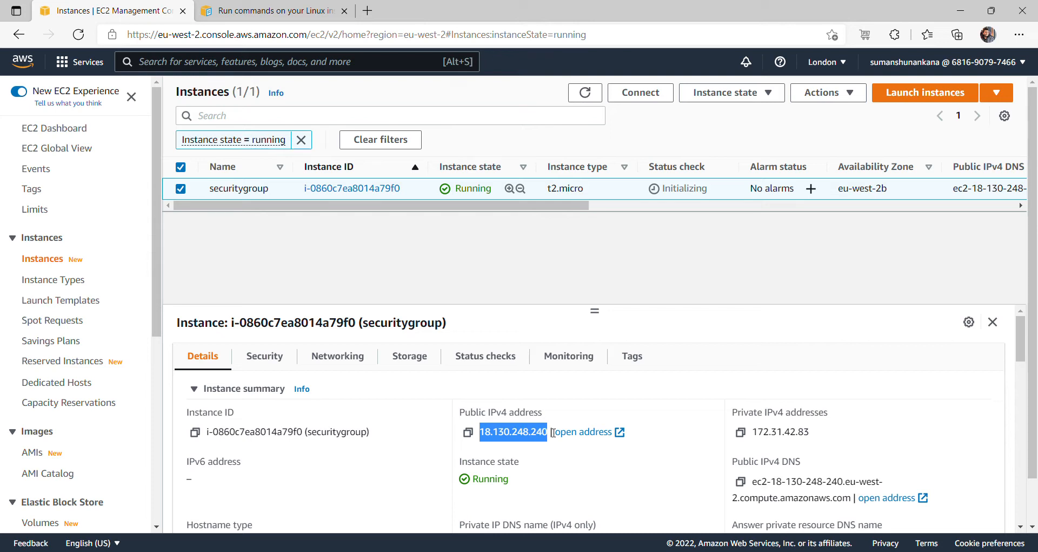
- Load 18.130.248.240 in a new tab to show the Welcome page with the instance hostname
{"action": "left_click", "coordinate": [368, 12]}
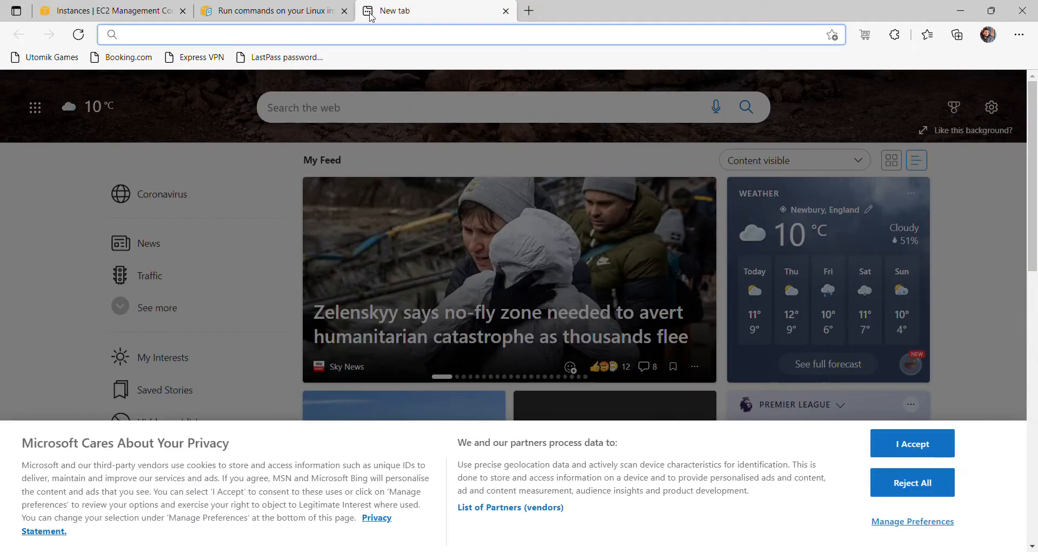
{"action": "key", "text": "ctrl+v"}
{"action": "key", "text": "Return"}
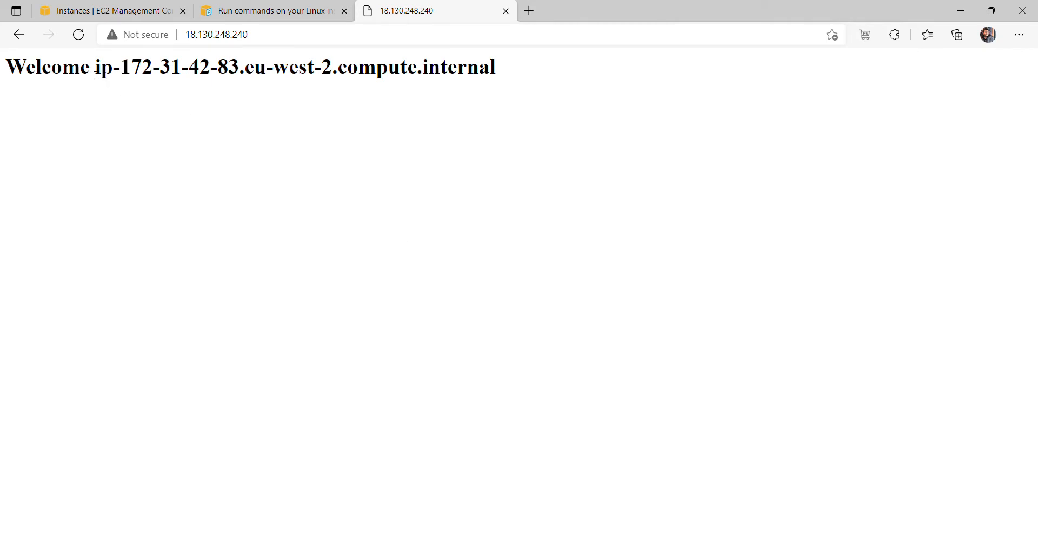
{"action": "left_click_drag", "start_coordinate": [103, 71], "coordinate": [506, 85]}
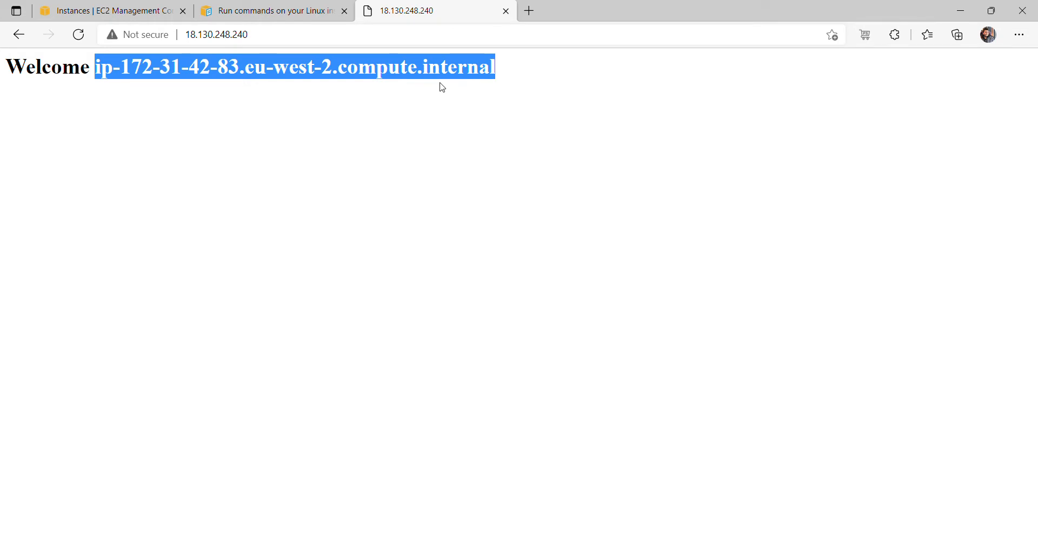
{"action": "left_click", "coordinate": [327, 116]}
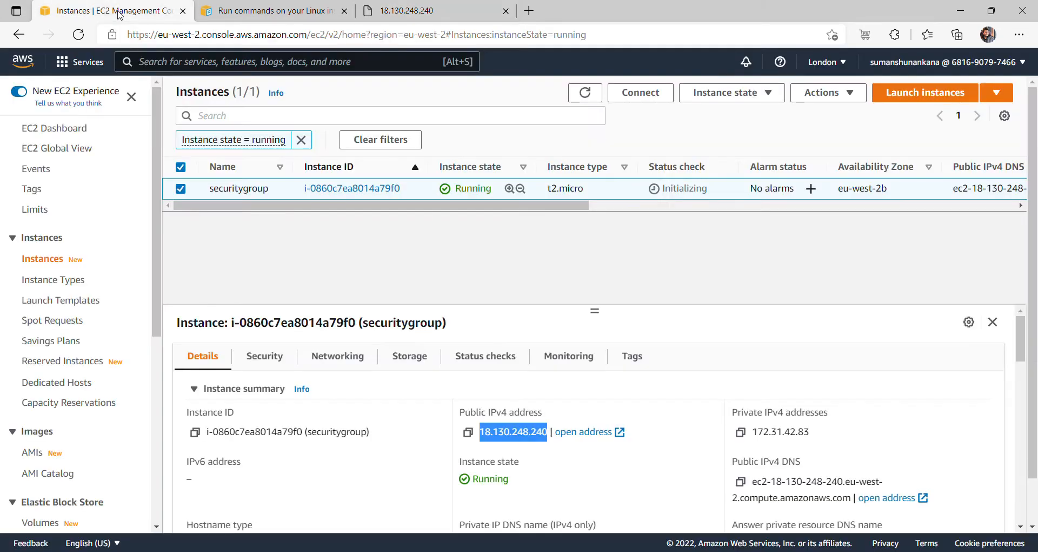
{"action": "left_click", "coordinate": [121, 14]}
{"action": "left_click", "coordinate": [441, 10]}
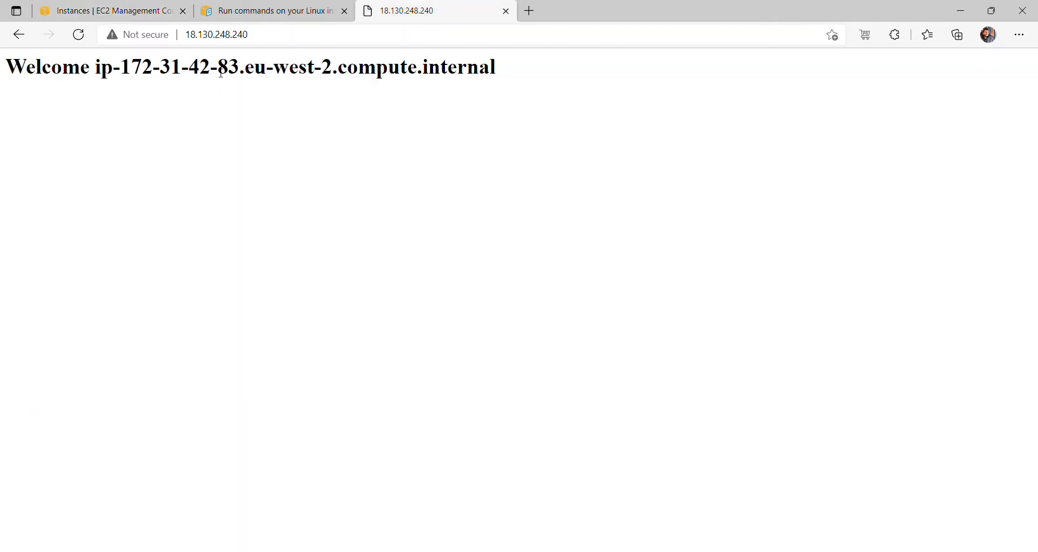
{"action": "left_click", "coordinate": [278, 39]}
{"action": "key", "text": "Return"}
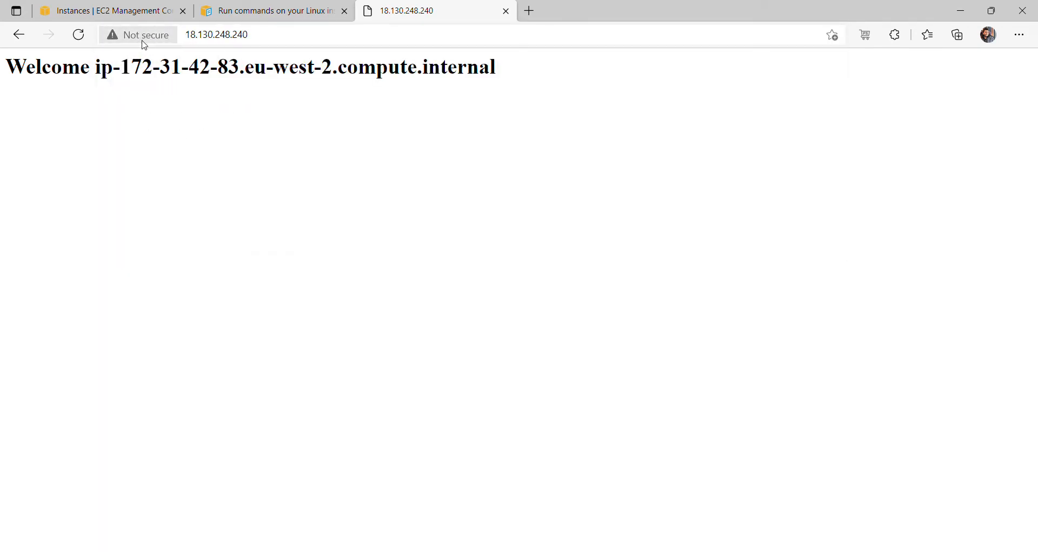
{"action": "left_click", "coordinate": [192, 35]}
{"action": "key", "text": "ctrl+c"}
{"action": "left_click", "coordinate": [193, 35]}
{"action": "type", "text": "https://"}
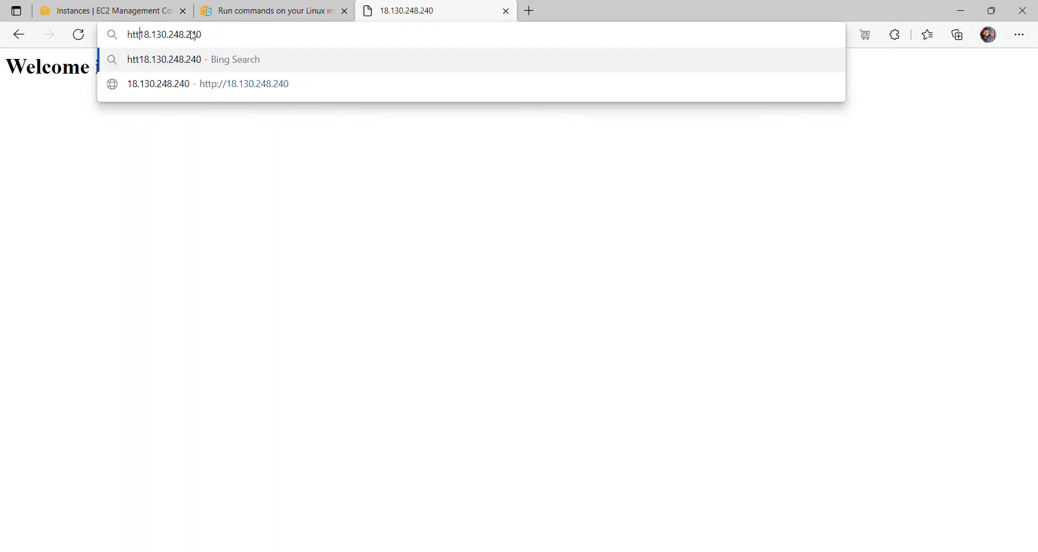
{"action": "key", "text": "Return"}
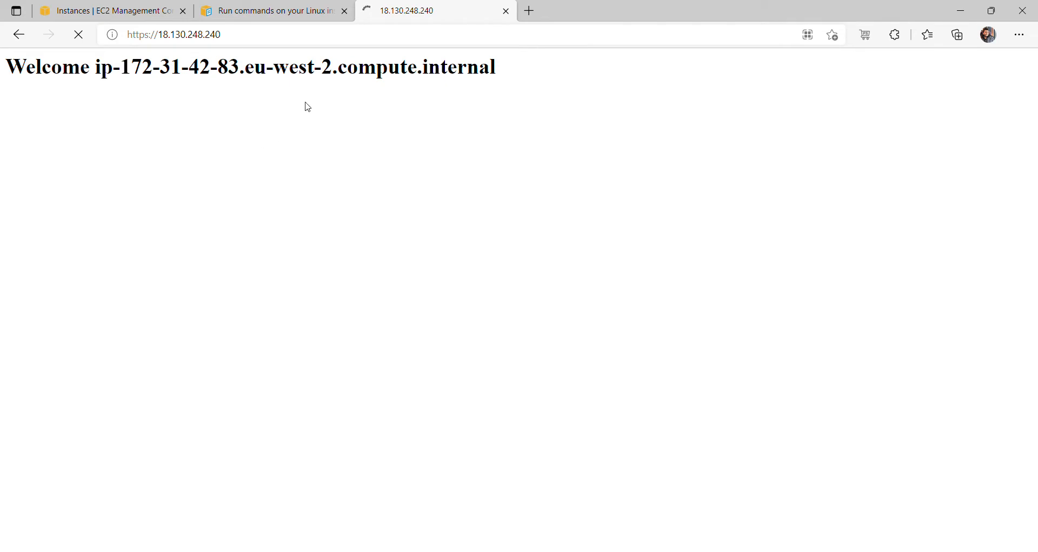
{"action": "key", "text": "F5"}
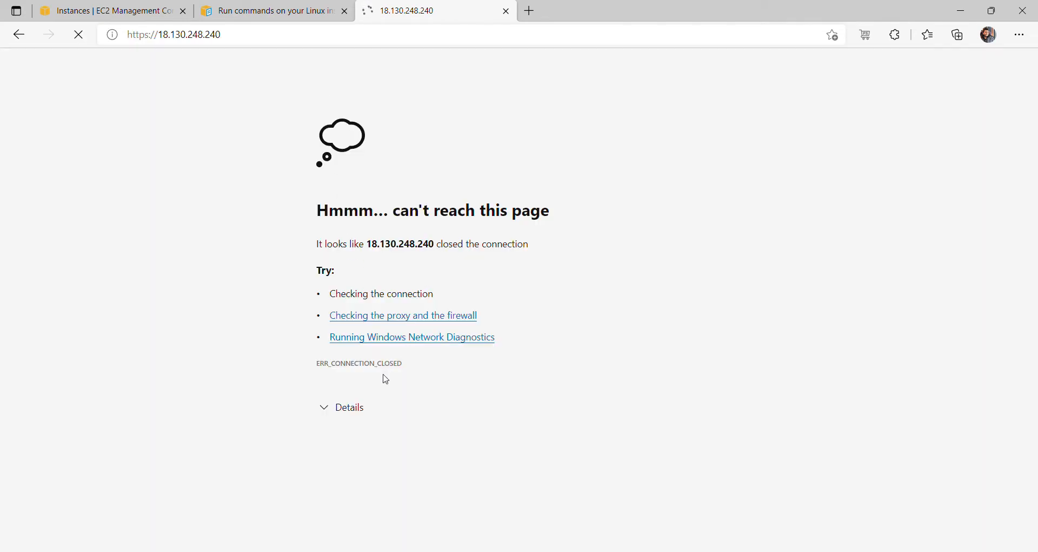
{"action": "left_click_drag", "start_coordinate": [420, 364], "coordinate": [313, 368]}
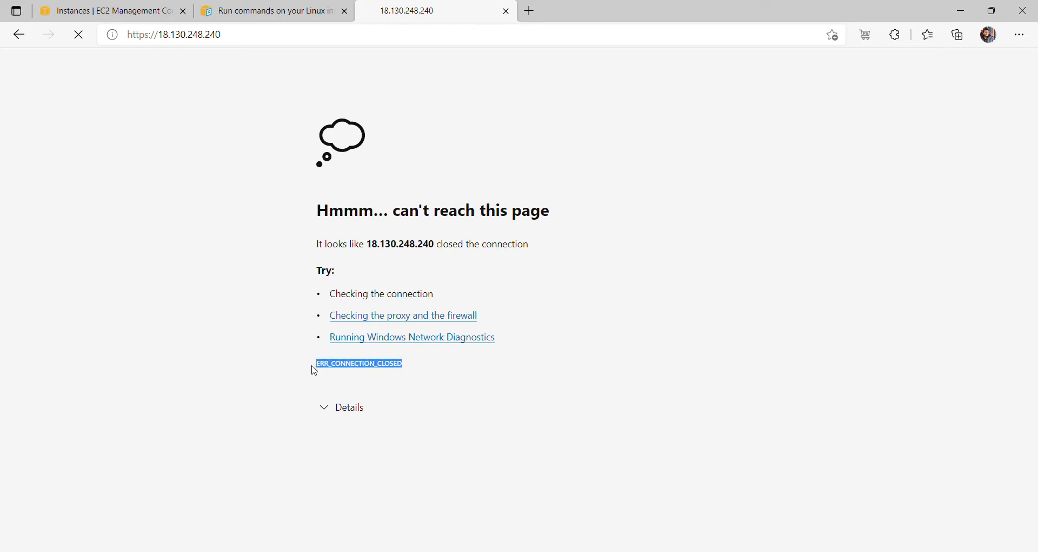
{"action": "left_click", "coordinate": [329, 407]}
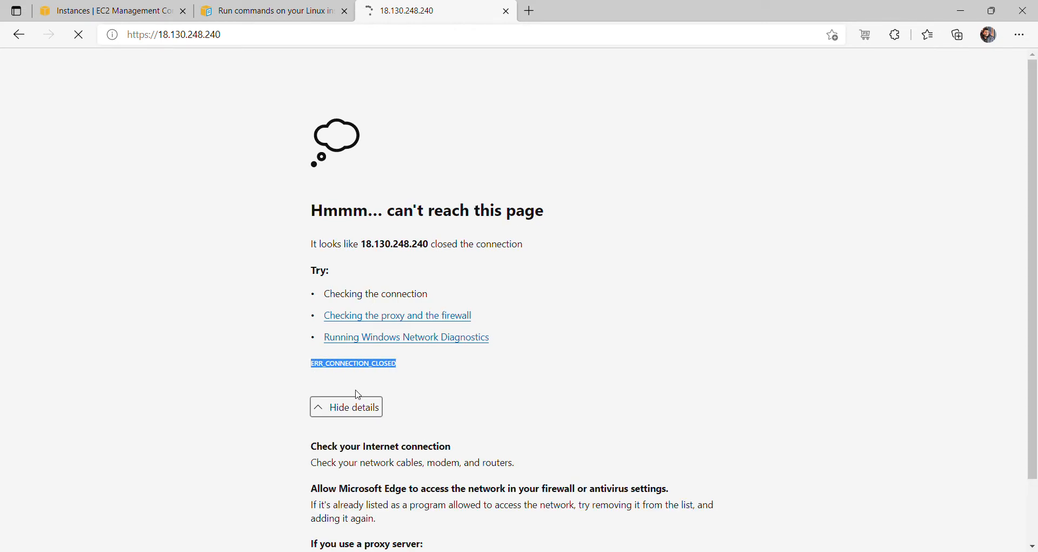
{"action": "left_click", "coordinate": [320, 412]}
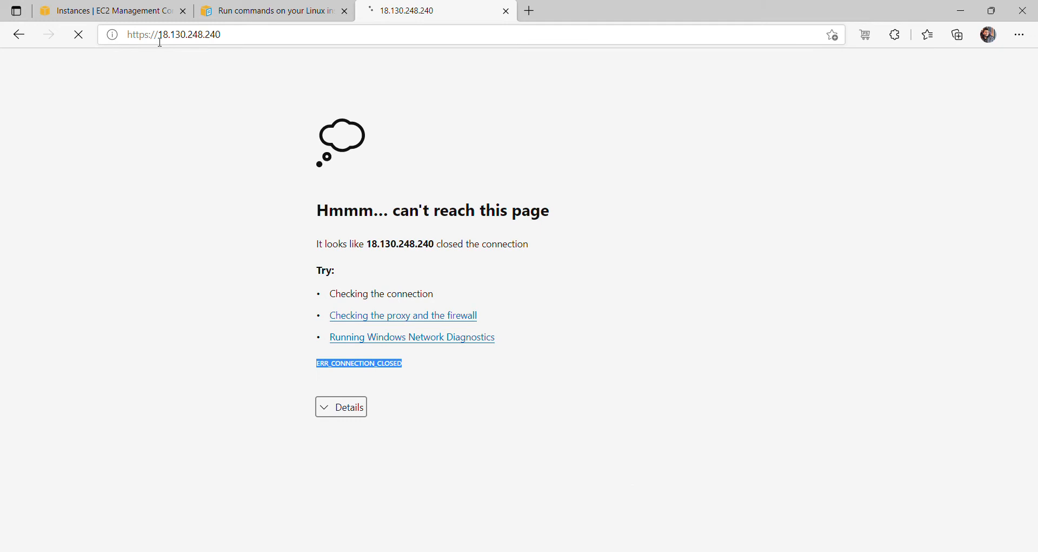
- Load 18.130.248.240 over plain http again so the Welcome page displays
{"action": "left_click", "coordinate": [248, 43]}
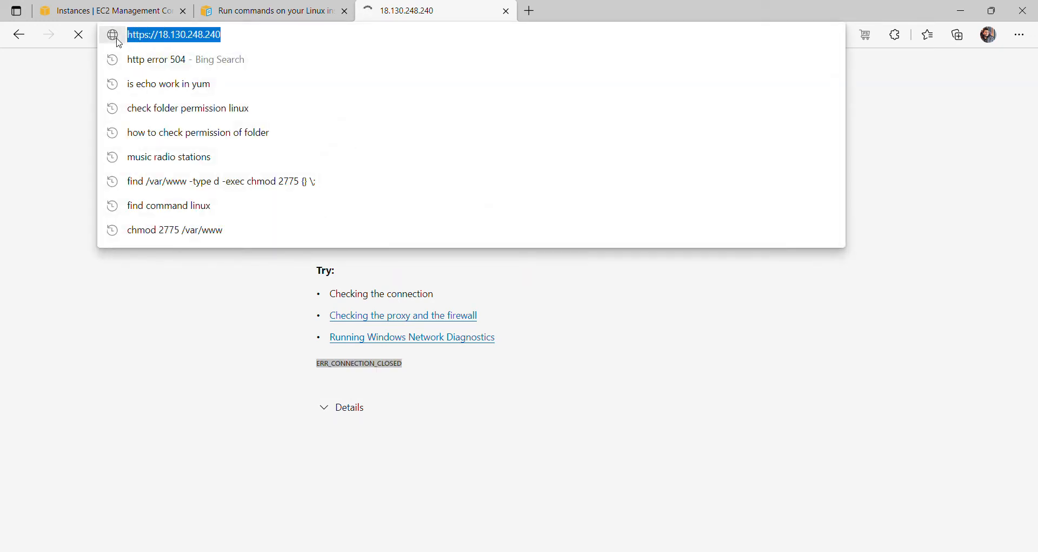
{"action": "key", "text": "BackSpace"}
{"action": "key", "text": "ctrl+v"}
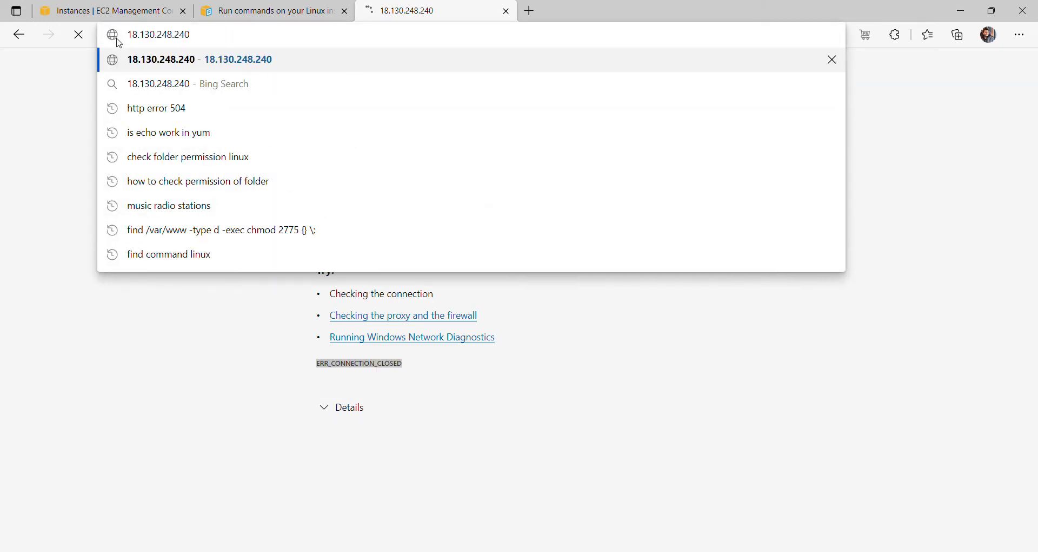
{"action": "key", "text": "Return"}
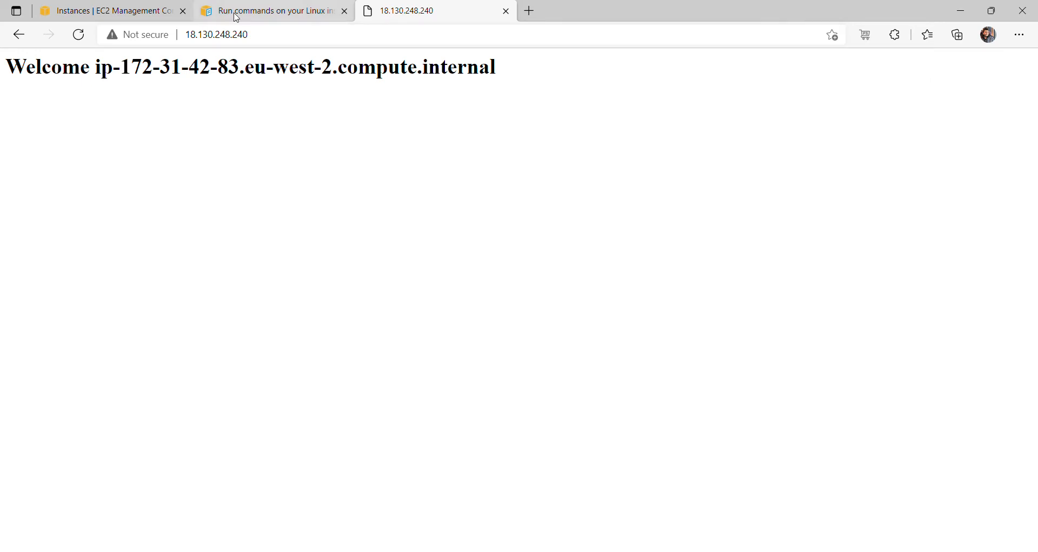
{"action": "left_click", "coordinate": [236, 17]}
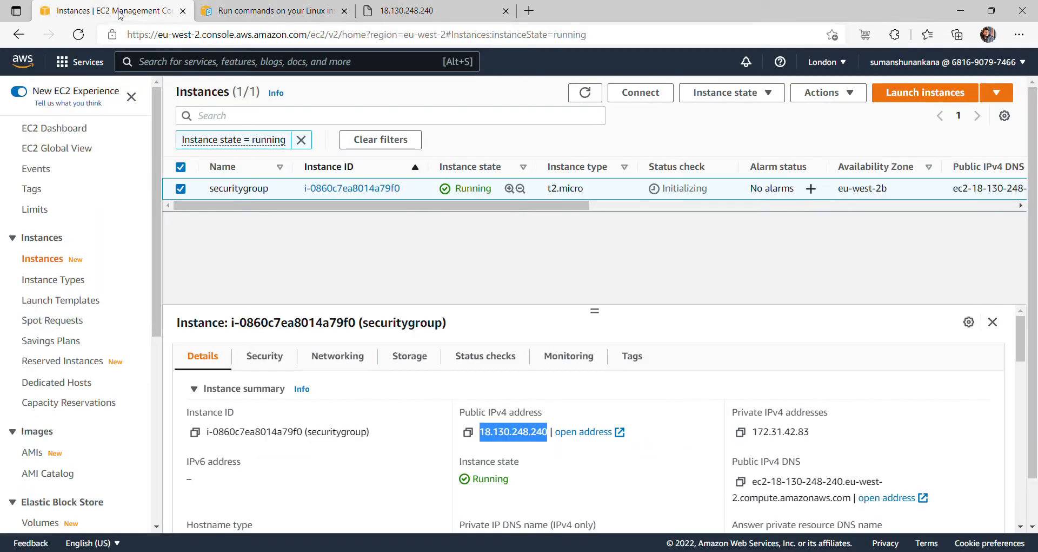
- From the instance's Security tab, inspect launch-wizard-1: four inbound rules (HTTP 80, SSH 22) and one all-traffic outbound rule
{"action": "left_click", "coordinate": [120, 12]}
{"action": "left_click", "coordinate": [263, 357]}
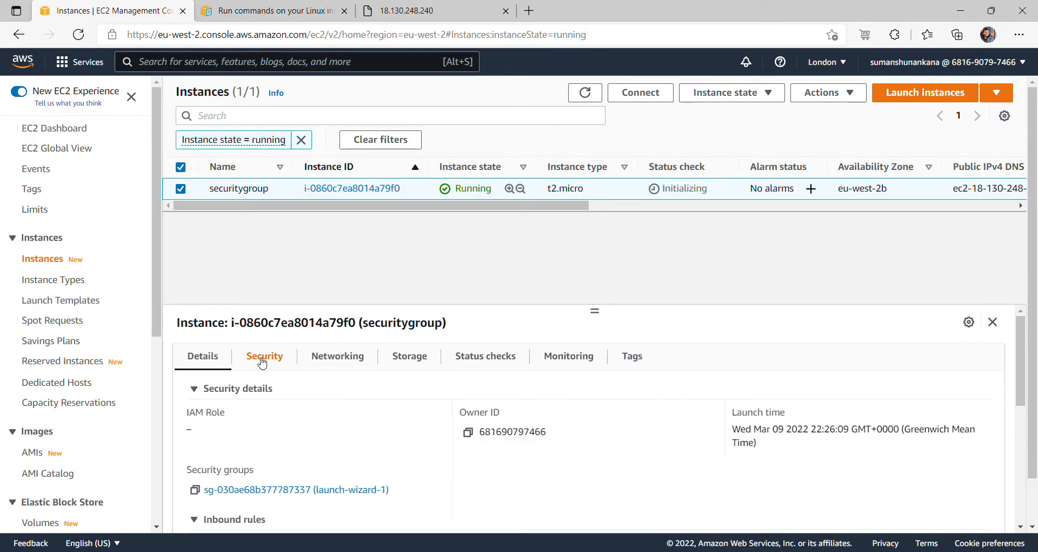
{"action": "left_click", "coordinate": [276, 495]}
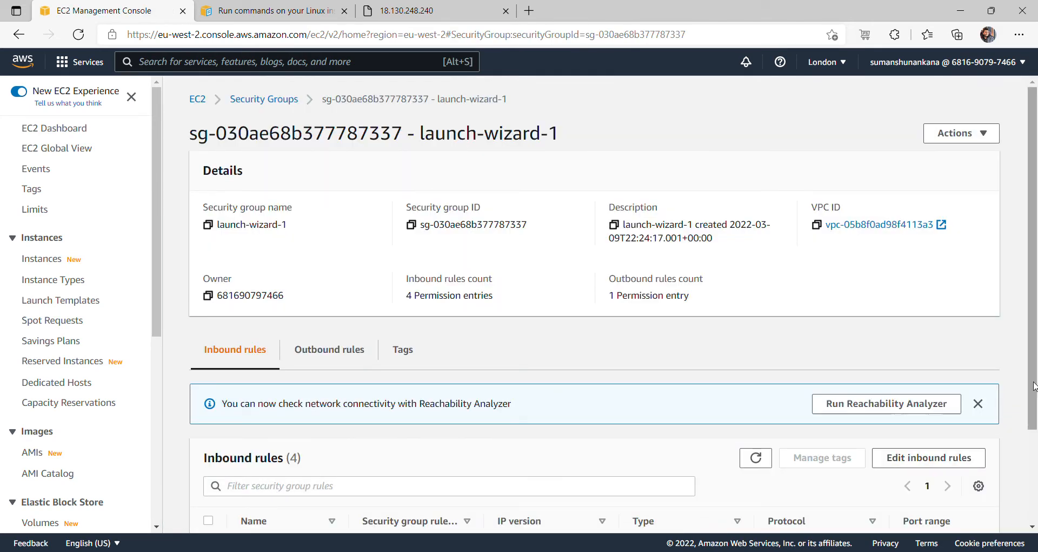
{"action": "left_click_drag", "start_coordinate": [1036, 386], "coordinate": [1036, 479]}
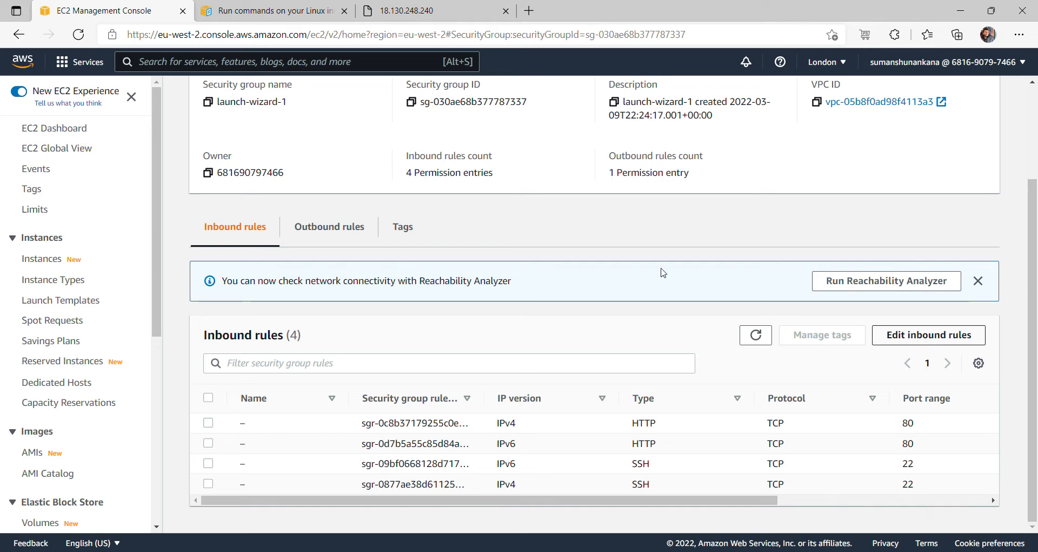
{"action": "left_click", "coordinate": [337, 227]}
{"action": "left_click", "coordinate": [249, 295]}
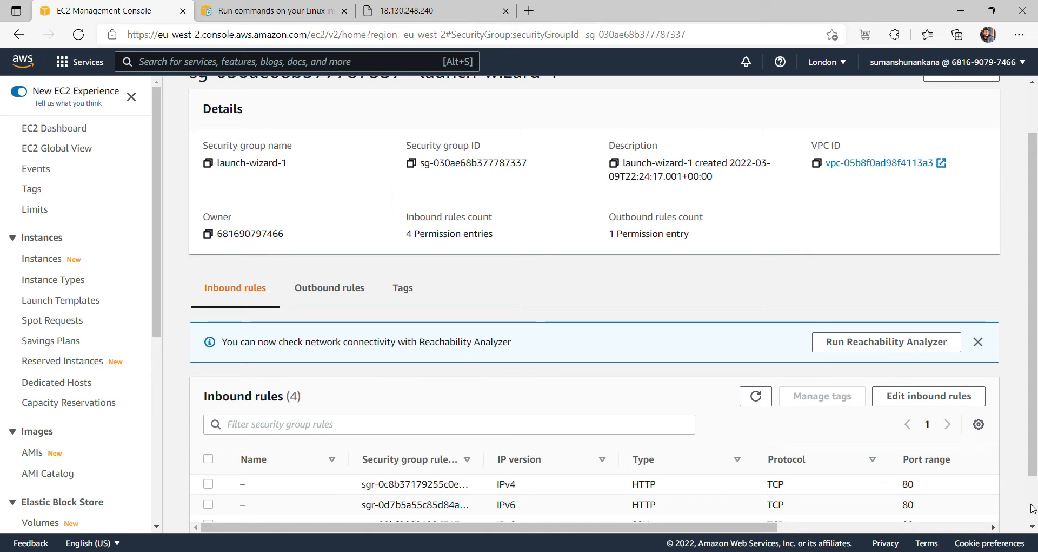
{"action": "scroll", "coordinate": [1035, 513], "scroll_direction": "down", "scroll_amount": 1}
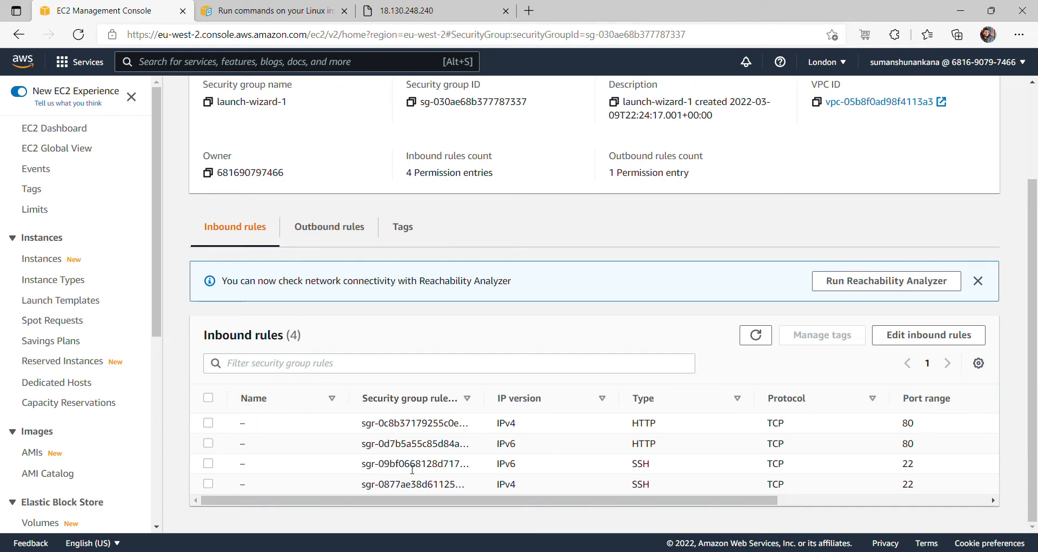
{"action": "left_click", "coordinate": [336, 231]}
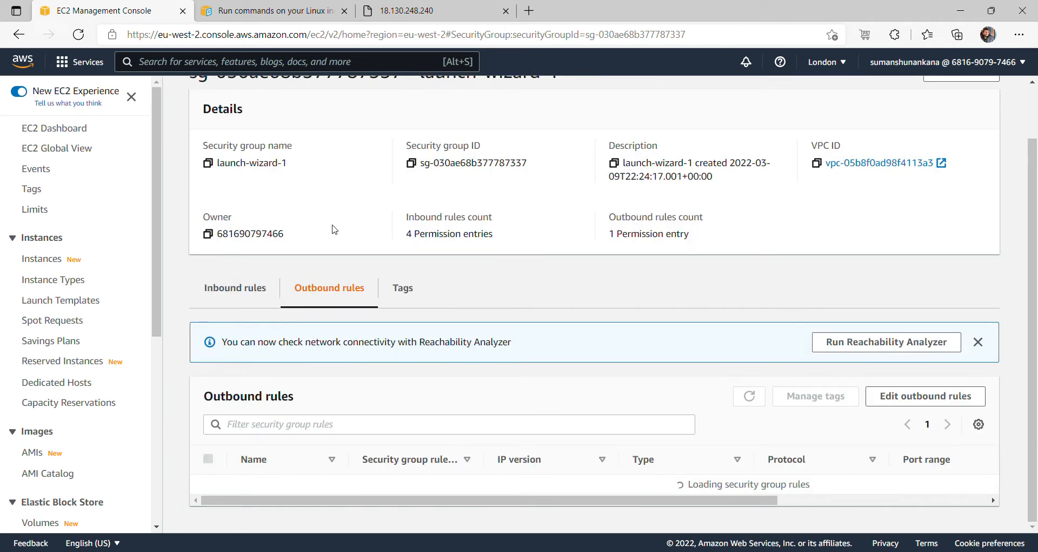
{"action": "left_click", "coordinate": [360, 481]}
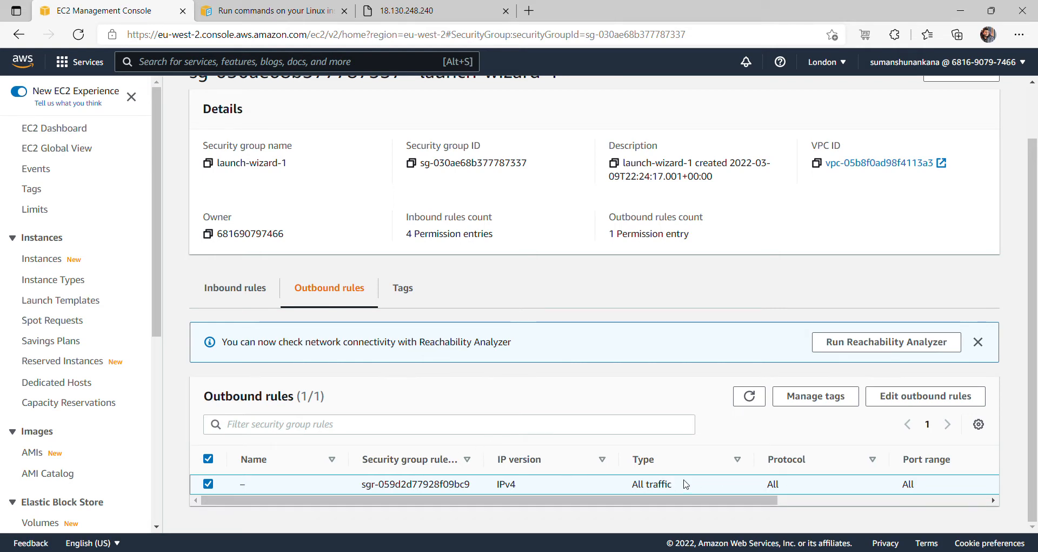
{"action": "left_click", "coordinate": [243, 295]}
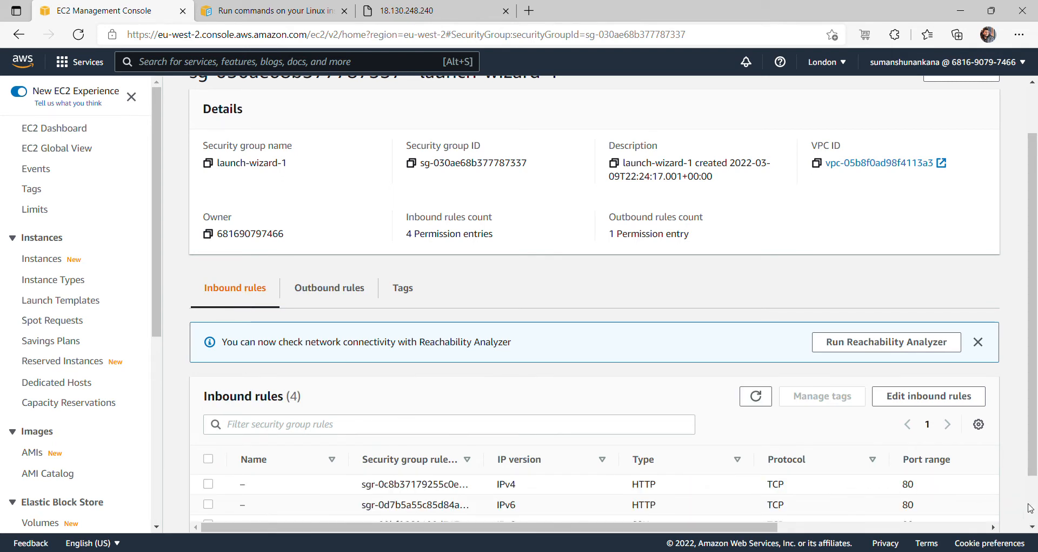
{"action": "scroll", "coordinate": [1031, 508], "scroll_direction": "down", "scroll_amount": 2}
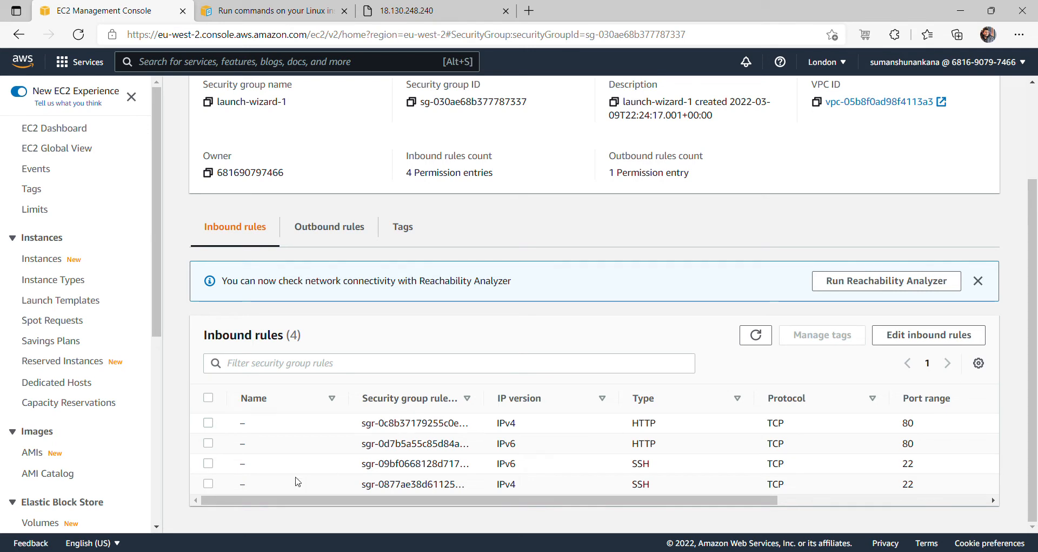
- Delete the IPv4 and IPv6 HTTP port 80 inbound rules and save, leaving only SSH on 22
{"action": "left_click", "coordinate": [929, 335]}
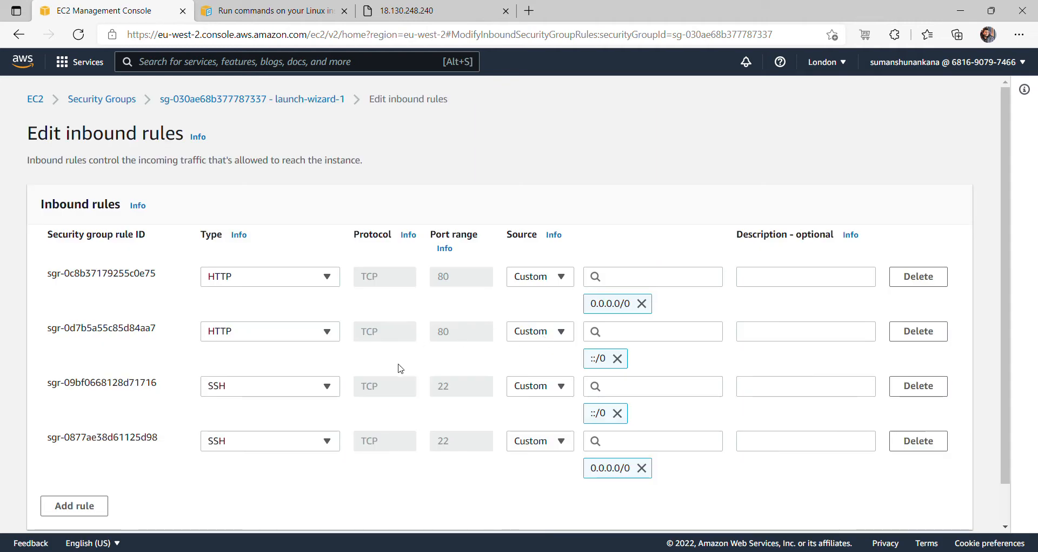
{"action": "left_click", "coordinate": [917, 278]}
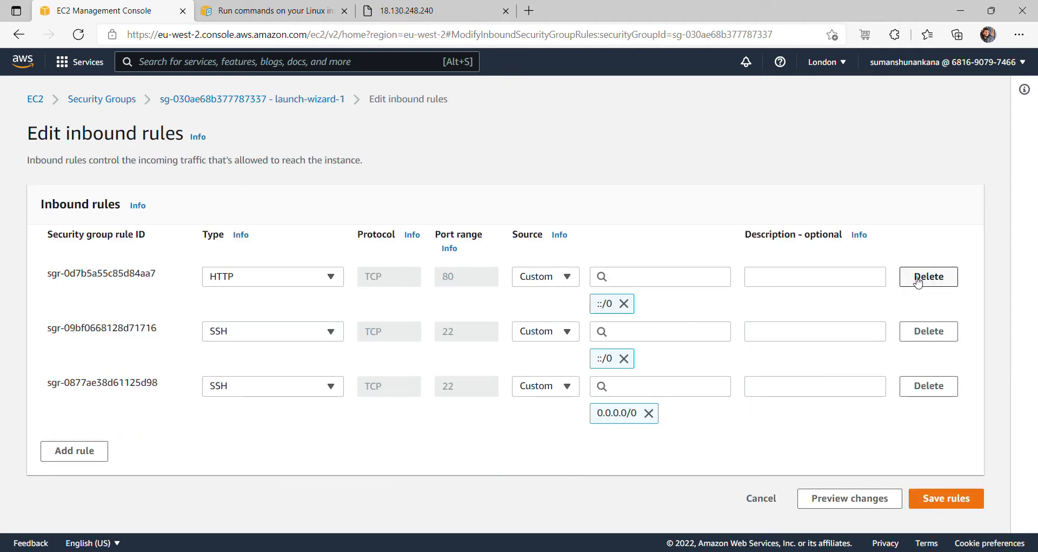
{"action": "left_click", "coordinate": [917, 278]}
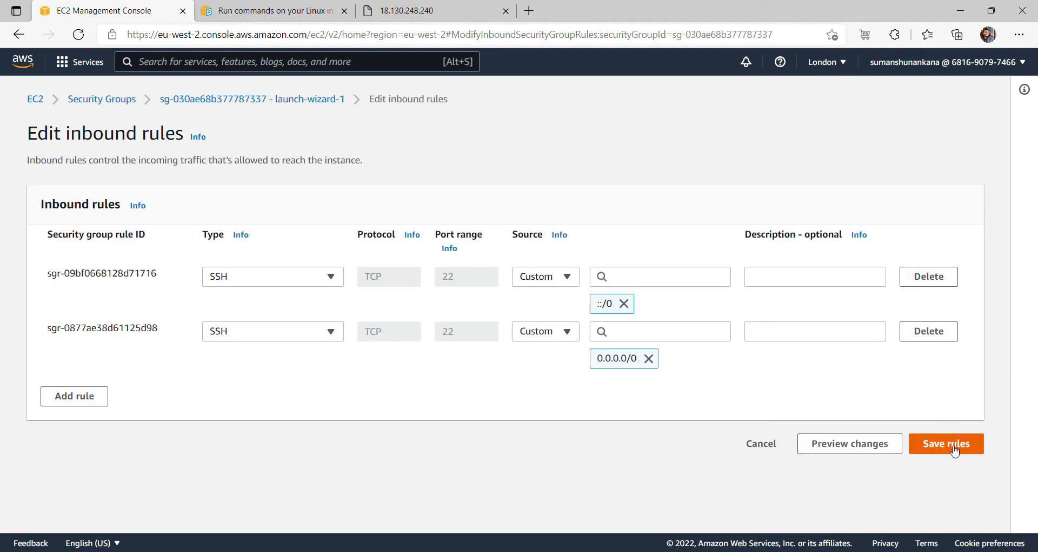
{"action": "left_click", "coordinate": [947, 446]}
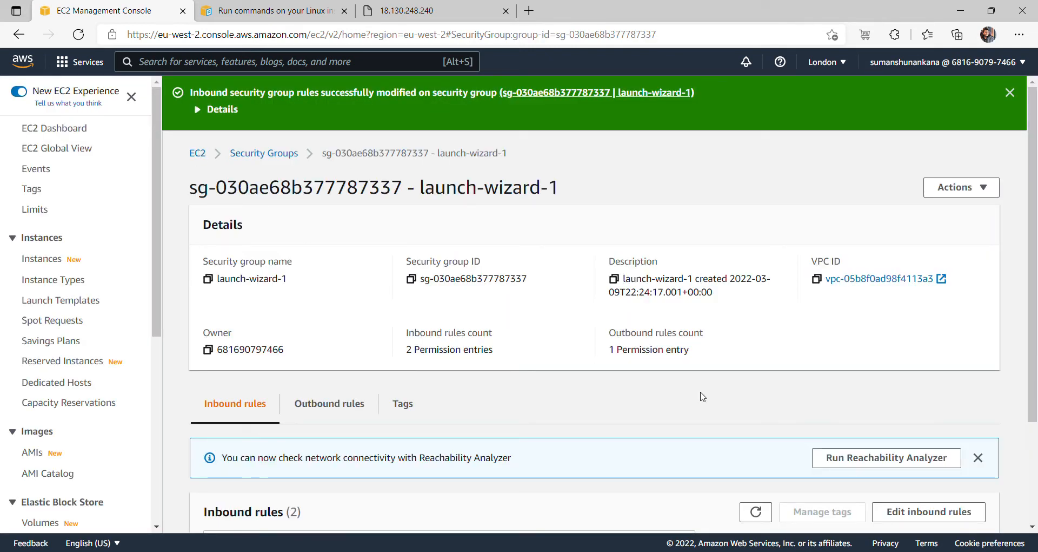
{"action": "scroll", "coordinate": [811, 475], "scroll_direction": "down", "scroll_amount": 3}
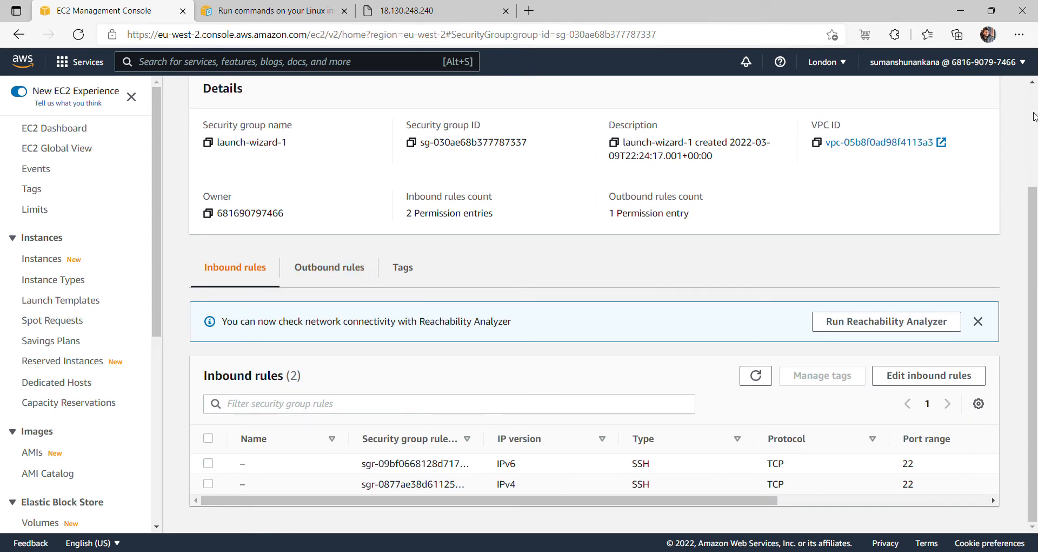
{"action": "scroll", "coordinate": [1034, 116], "scroll_direction": "up", "scroll_amount": 3}
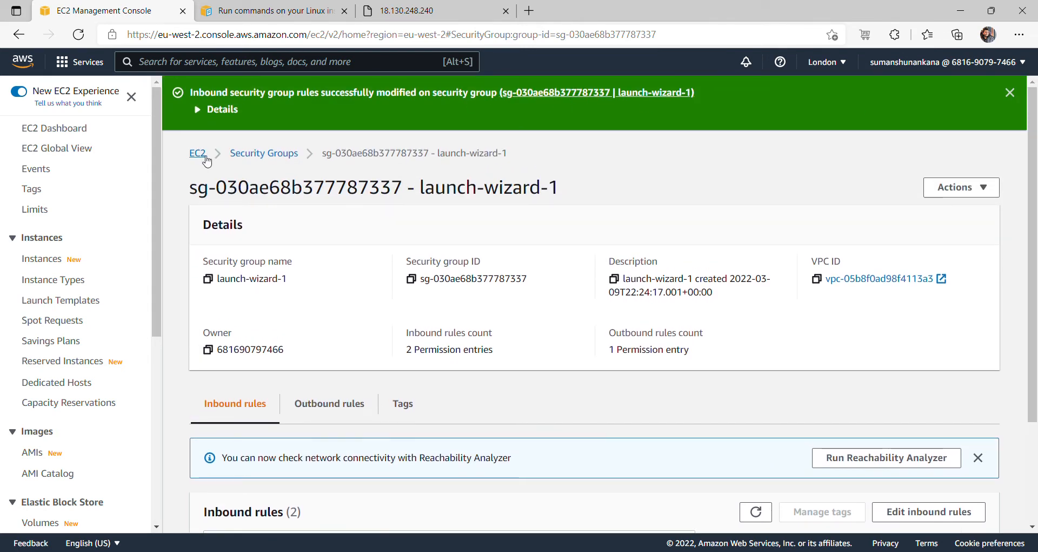
- List running instances and select securitygroup's public IPv4 address 18.130.248.240
{"action": "left_click", "coordinate": [208, 155]}
{"action": "left_click", "coordinate": [275, 184]}
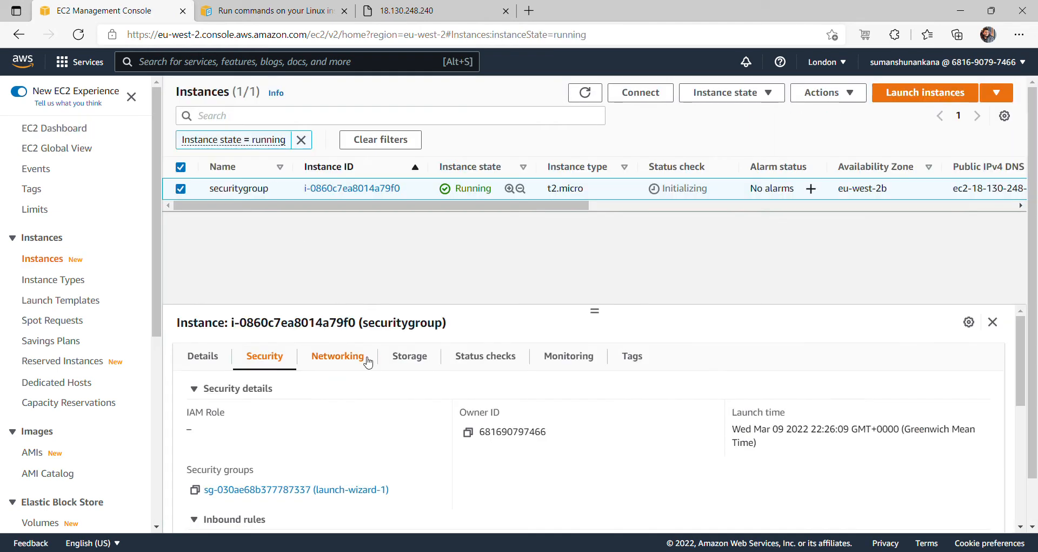
{"action": "left_click", "coordinate": [197, 360]}
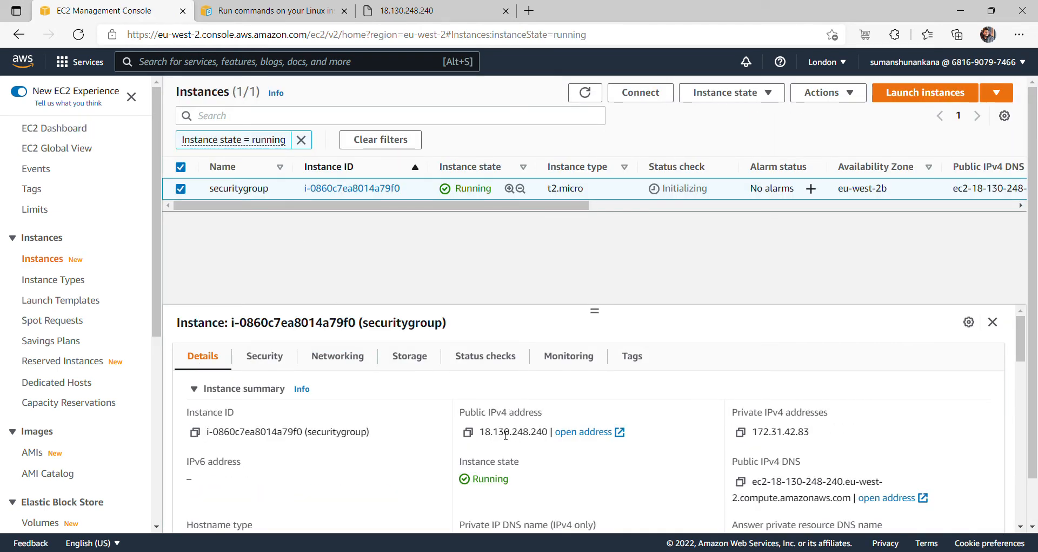
{"action": "left_click_drag", "start_coordinate": [480, 434], "coordinate": [548, 434]}
{"action": "key", "text": "ctrl+c"}
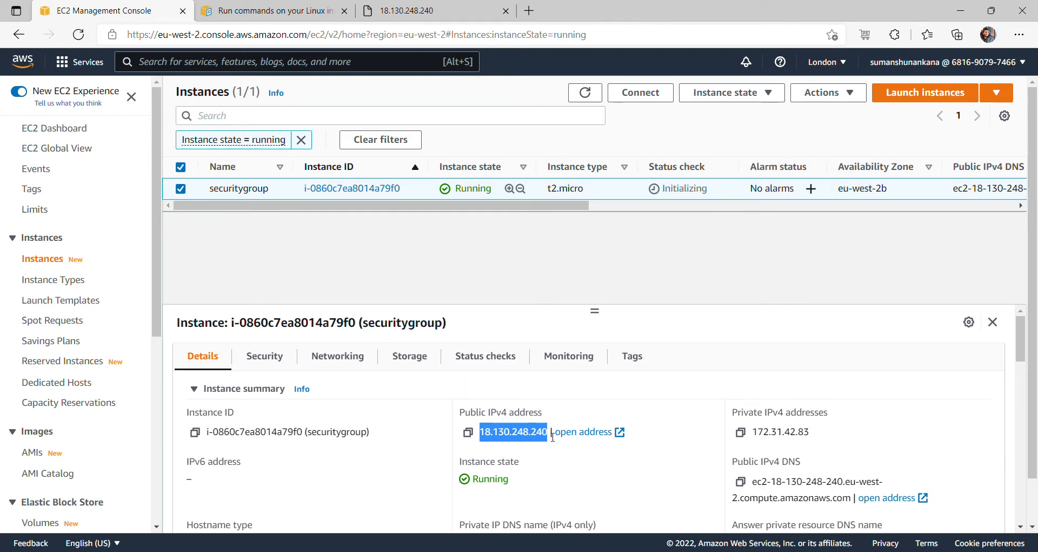
- Reload 18.130.248.240 in its tab to confirm the Welcome page, then close that tab
{"action": "left_click", "coordinate": [403, 15]}
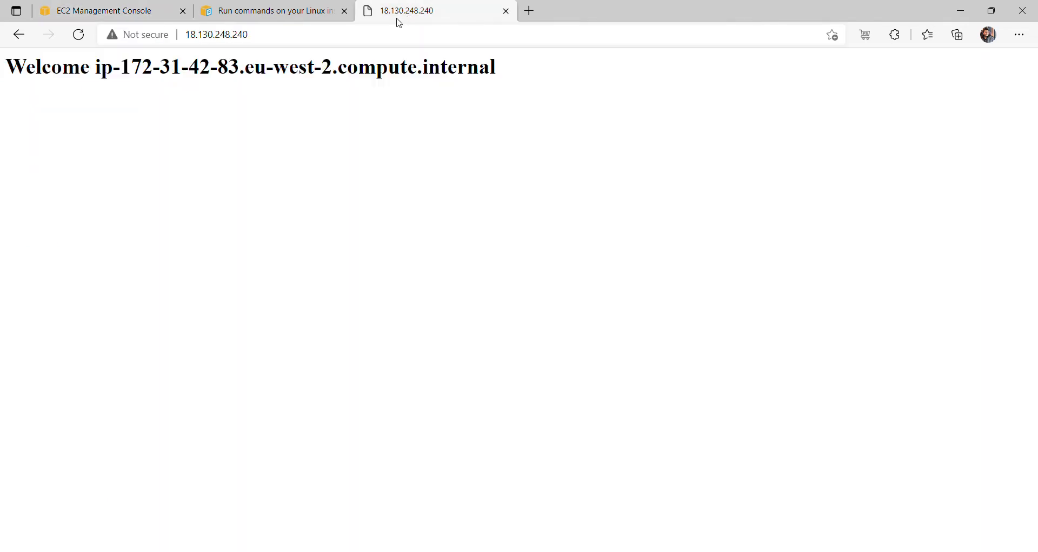
{"action": "left_click", "coordinate": [382, 37]}
{"action": "key", "text": "ctrl+v"}
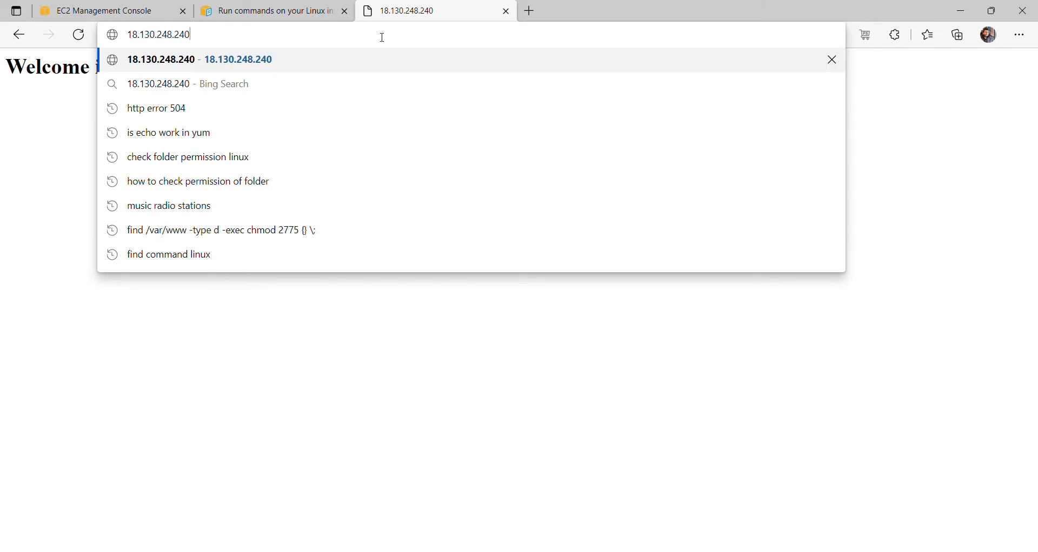
{"action": "key", "text": "Return"}
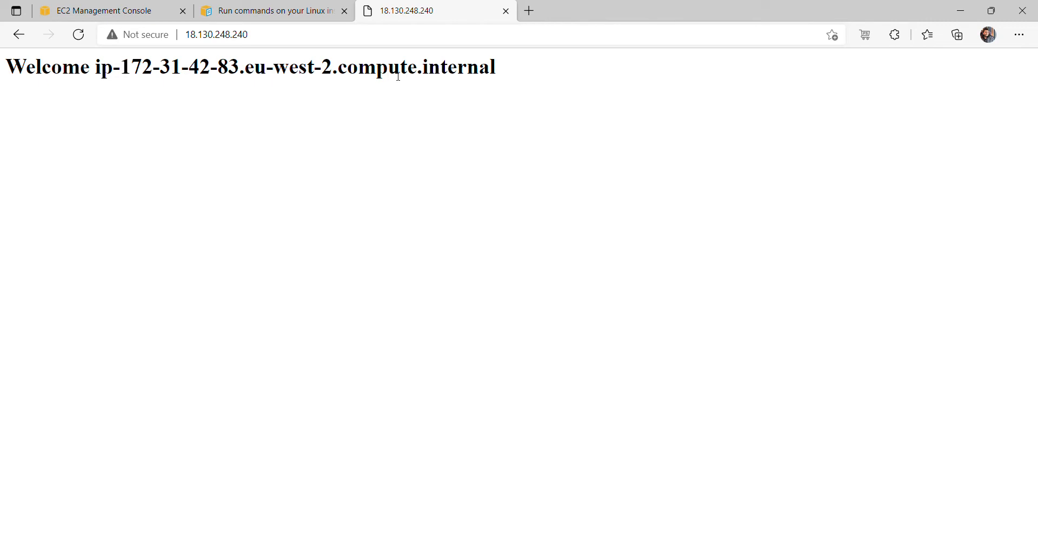
{"action": "left_click", "coordinate": [507, 12]}
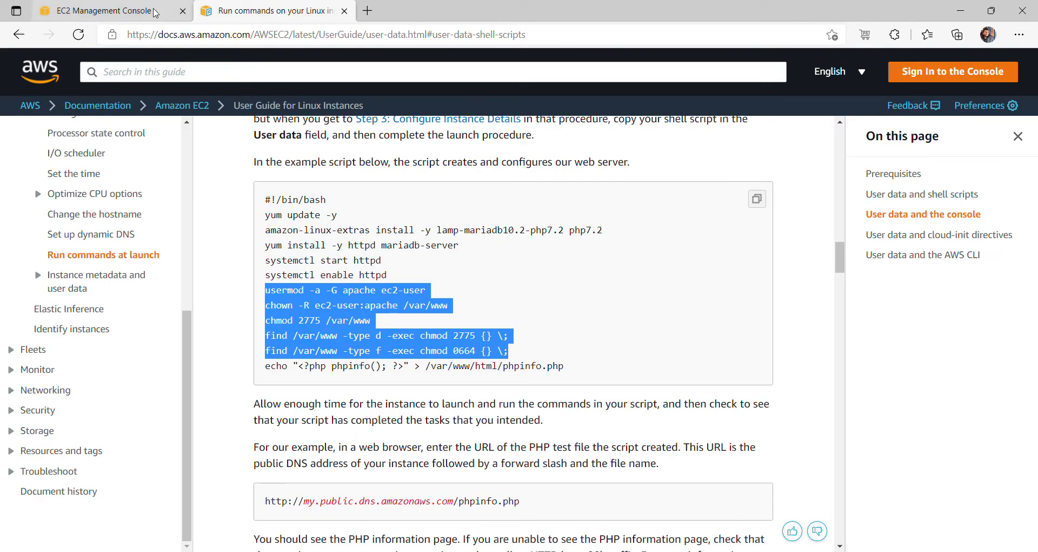
- Stop the securitygroup instance, clear the running filter, and refresh until it shows Stopped
{"action": "left_click", "coordinate": [154, 12]}
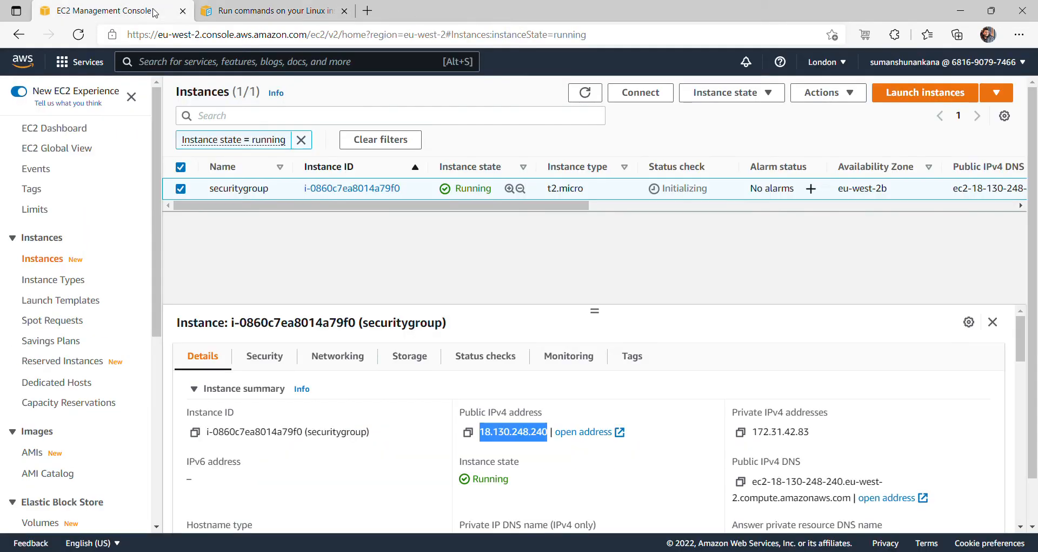
{"action": "left_click", "coordinate": [725, 93]}
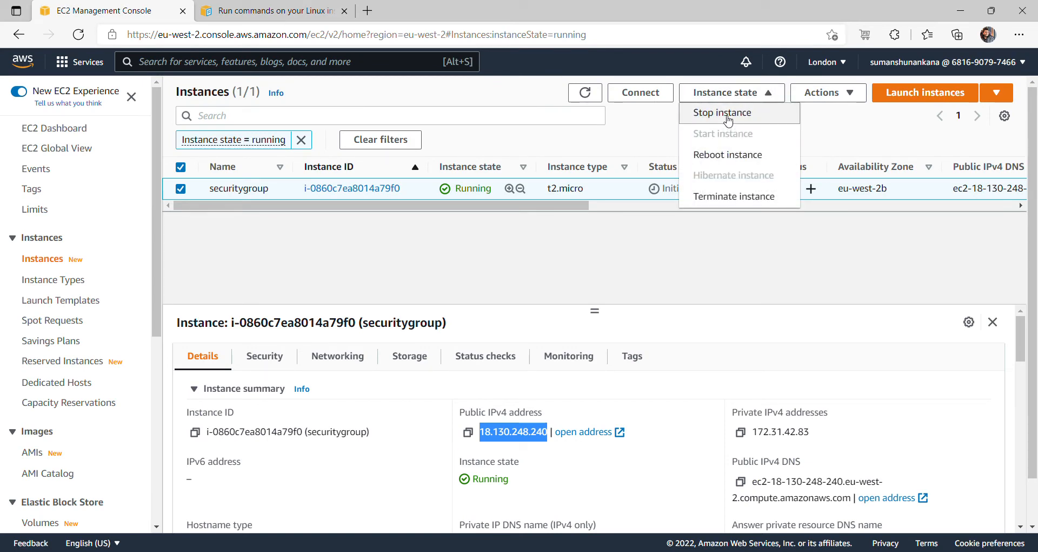
{"action": "left_click", "coordinate": [728, 120]}
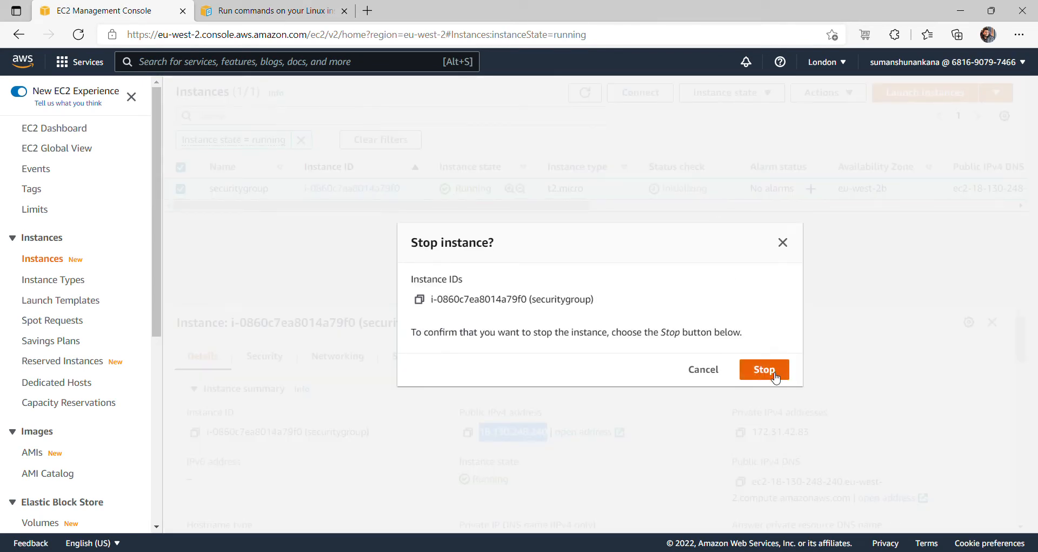
{"action": "left_click", "coordinate": [764, 370]}
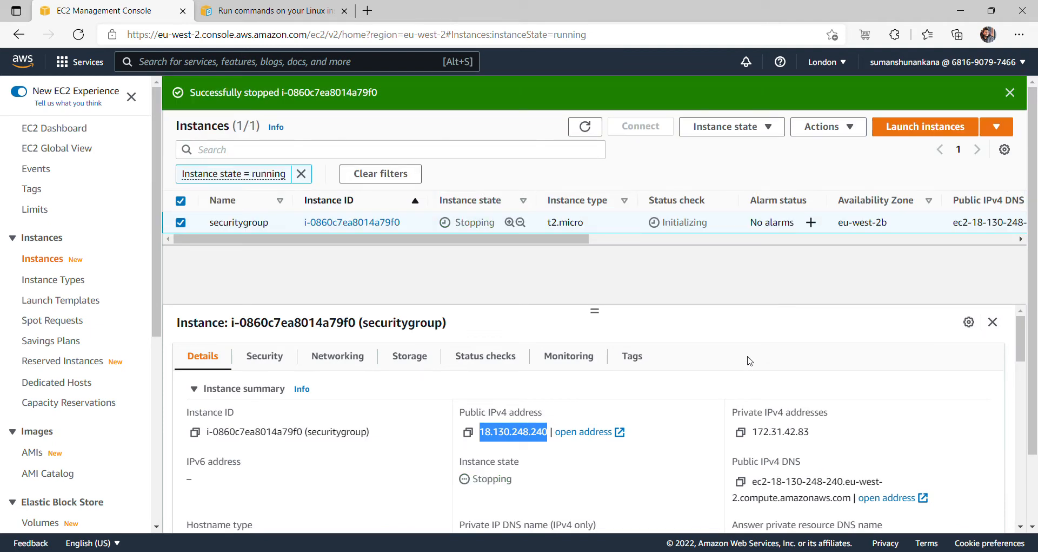
{"action": "left_click", "coordinate": [587, 128]}
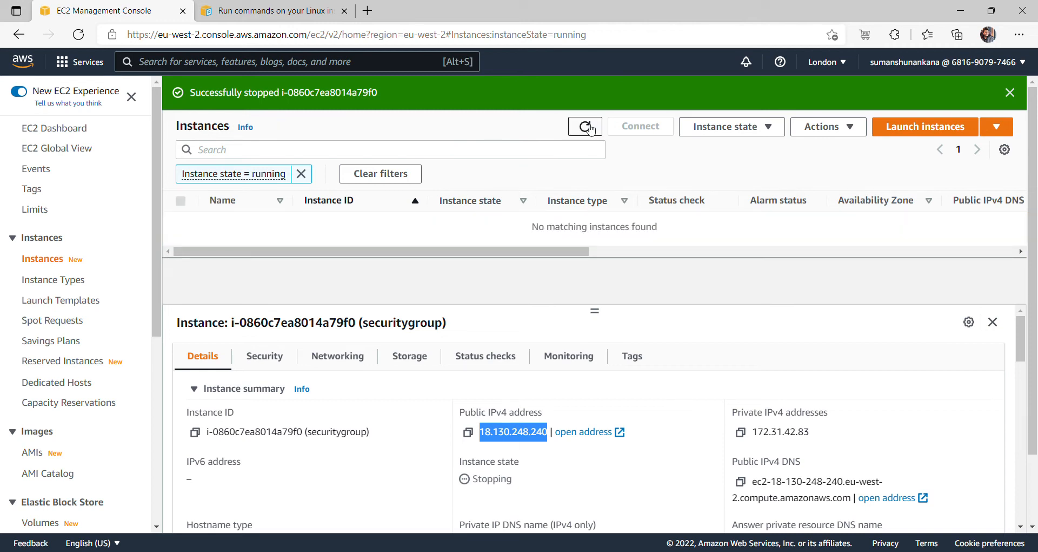
{"action": "left_click", "coordinate": [301, 173]}
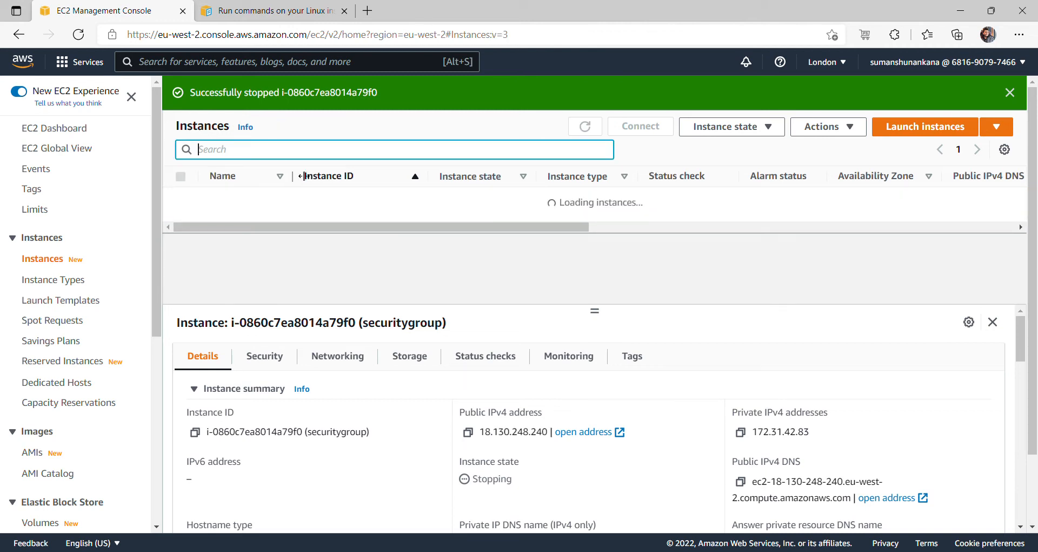
{"action": "left_click", "coordinate": [585, 127]}
{"action": "left_click", "coordinate": [585, 127]}
{"action": "left_click", "coordinate": [585, 127]}
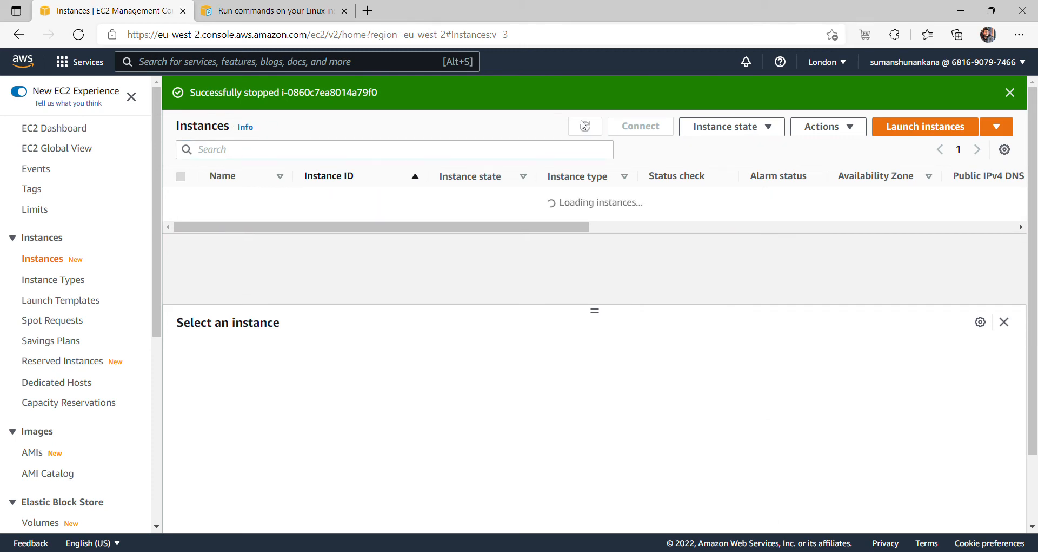
{"action": "left_click", "coordinate": [585, 127]}
{"action": "left_click", "coordinate": [585, 127]}
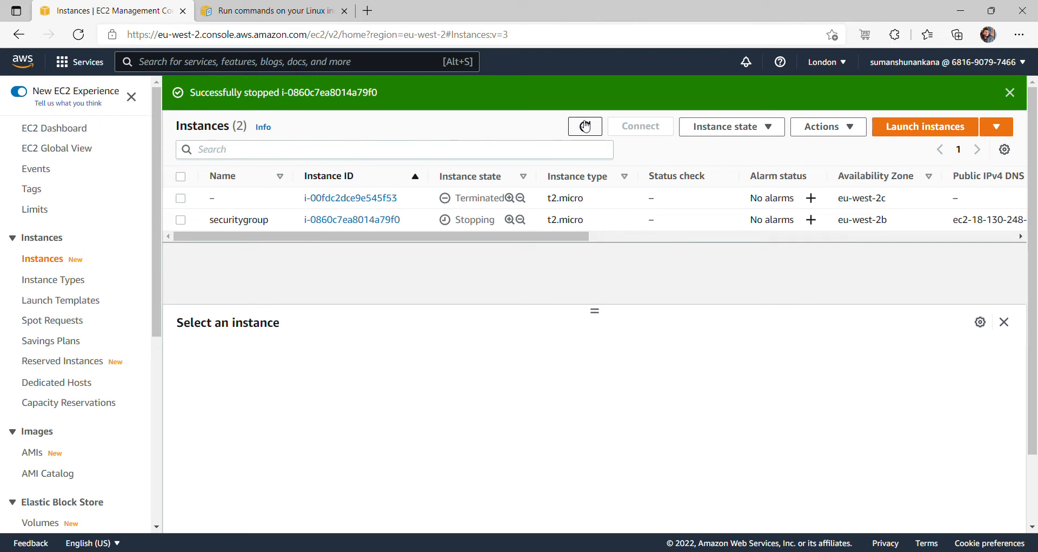
{"action": "left_click", "coordinate": [585, 127]}
{"action": "left_click", "coordinate": [585, 127]}
{"action": "left_click", "coordinate": [585, 127]}
{"action": "left_click", "coordinate": [585, 126]}
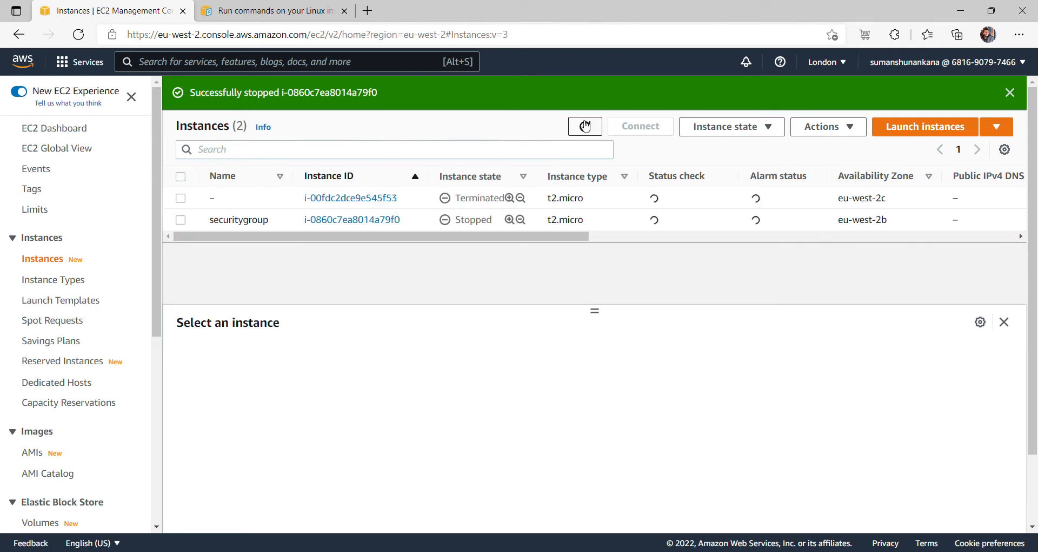
- Start securitygroup again and refresh until it is Running with new public IPv4 18.133.225.55
{"action": "left_click", "coordinate": [182, 220]}
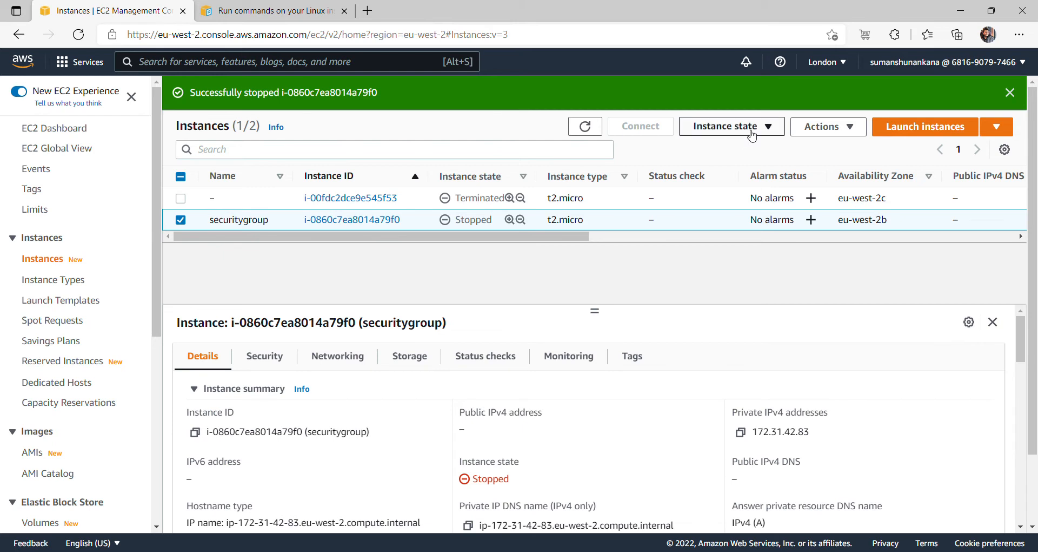
{"action": "left_click", "coordinate": [726, 126]}
{"action": "left_click", "coordinate": [721, 169]}
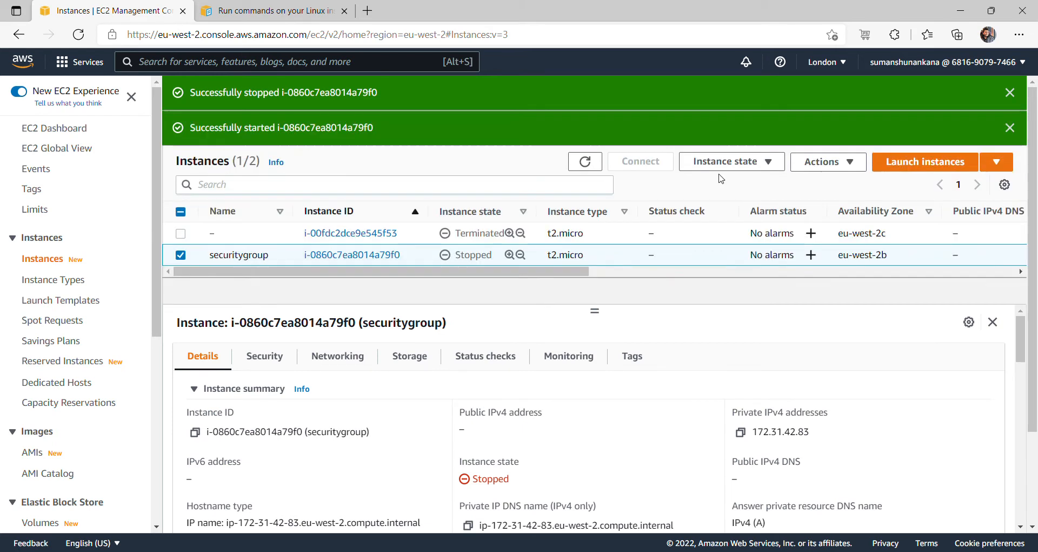
{"action": "left_click", "coordinate": [582, 163]}
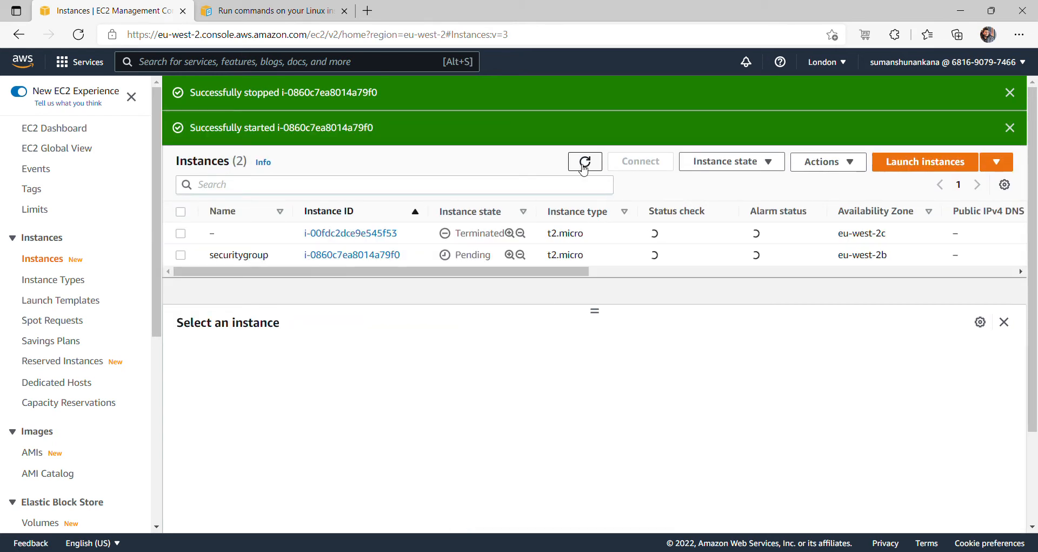
{"action": "left_click", "coordinate": [583, 165]}
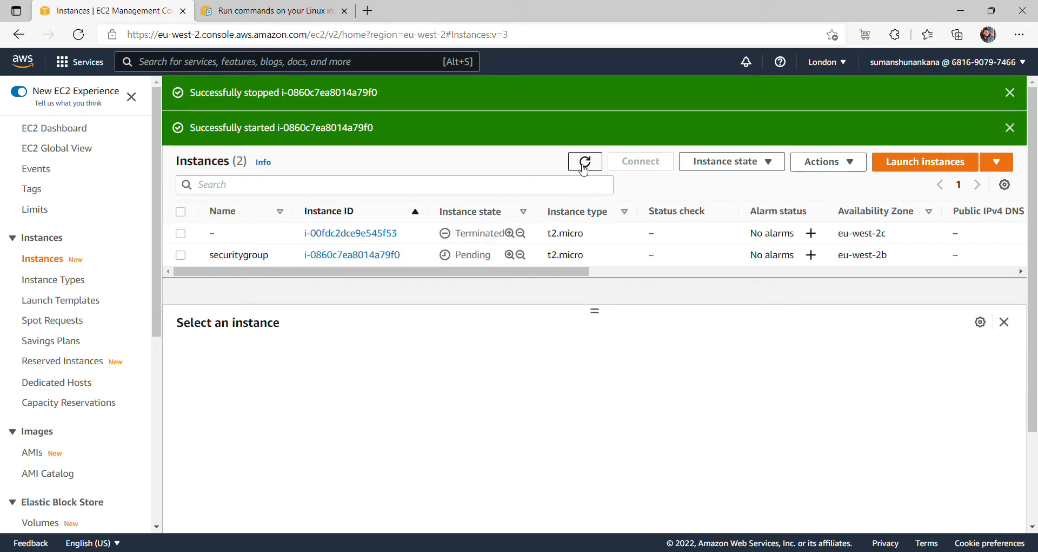
{"action": "left_click", "coordinate": [584, 164]}
{"action": "left_click", "coordinate": [583, 165]}
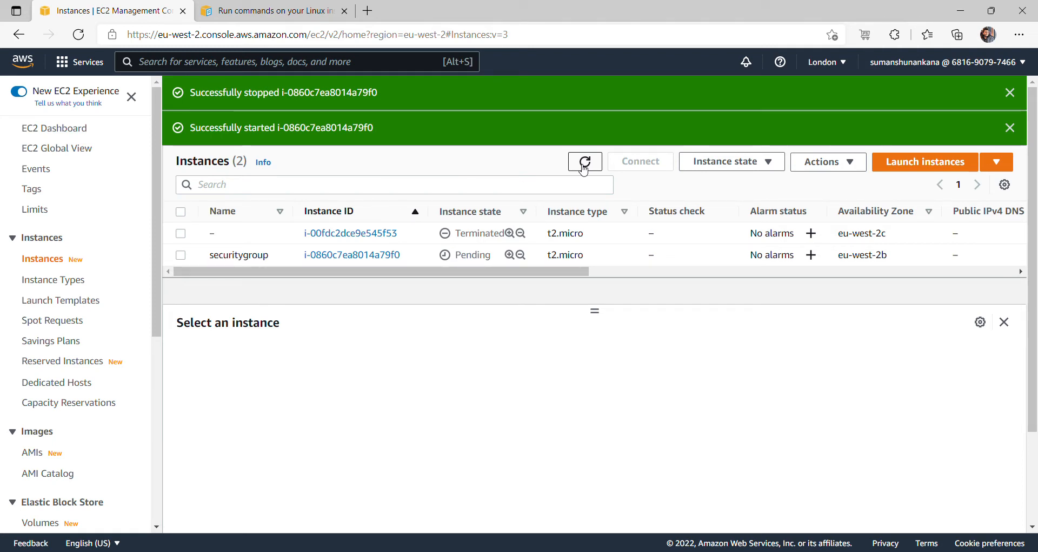
{"action": "left_click", "coordinate": [583, 165]}
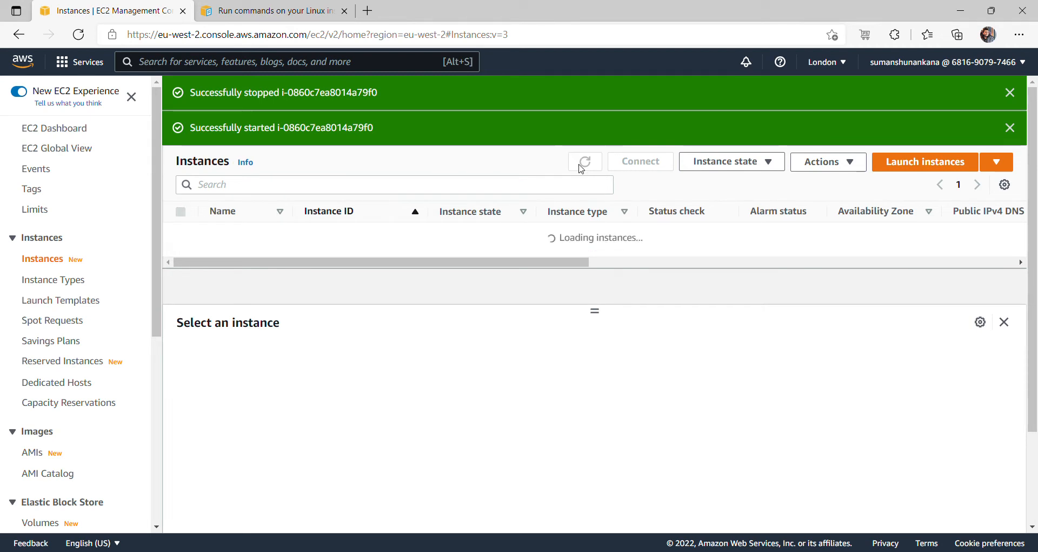
{"action": "left_click", "coordinate": [584, 165]}
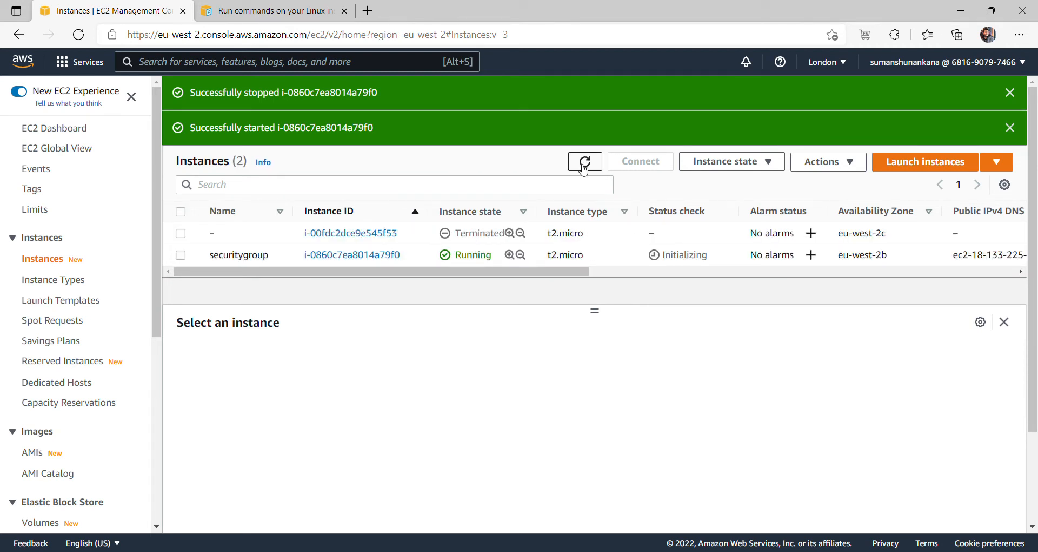
{"action": "left_click", "coordinate": [583, 168]}
{"action": "left_click", "coordinate": [182, 255]}
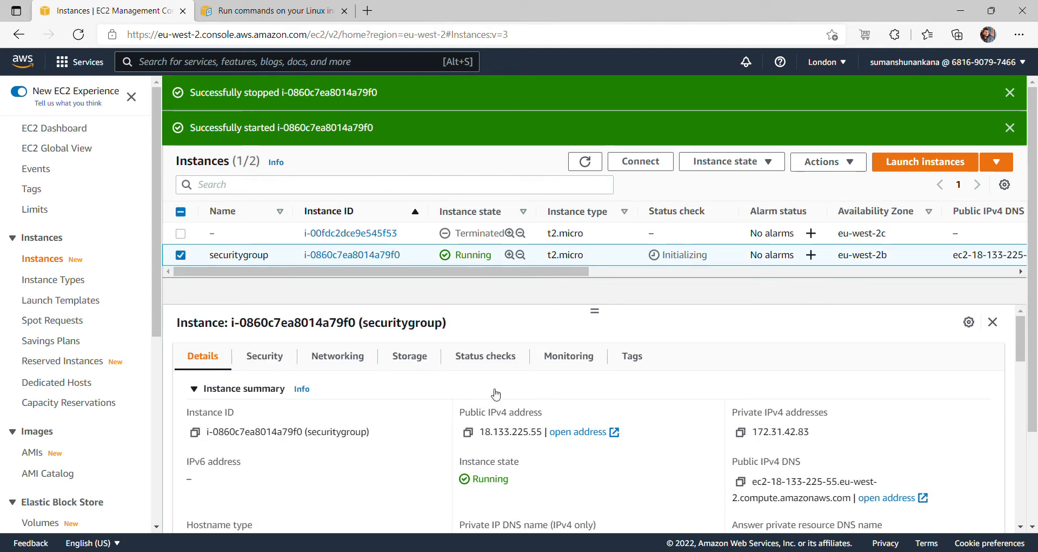
- Copy the new address 18.133.225.55 and load it in a new tab, which times out with HTTP ERROR 504
{"action": "left_click_drag", "start_coordinate": [477, 435], "coordinate": [544, 439]}
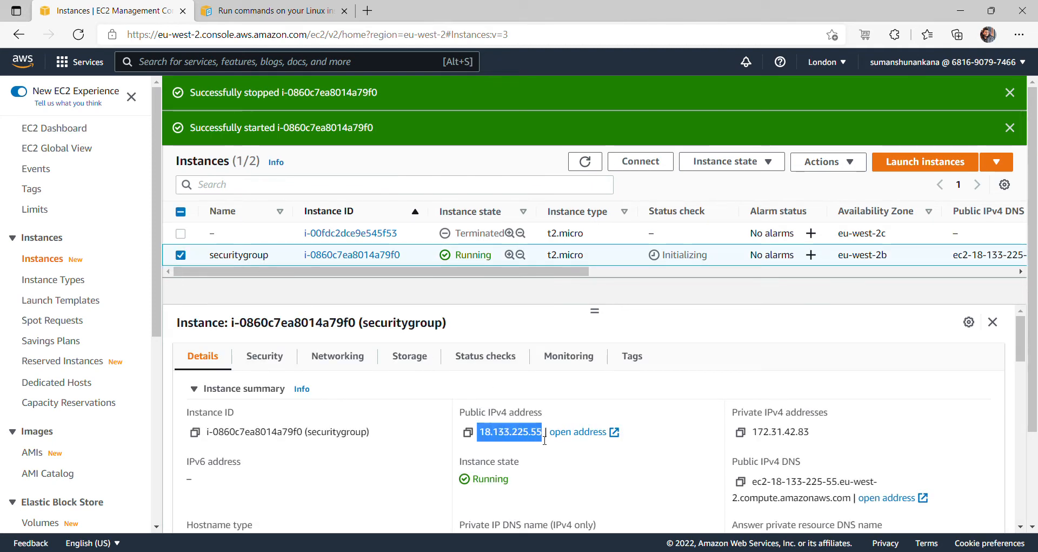
{"action": "key", "text": "ctrl+c"}
{"action": "left_click", "coordinate": [368, 12]}
{"action": "key", "text": "ctrl+v"}
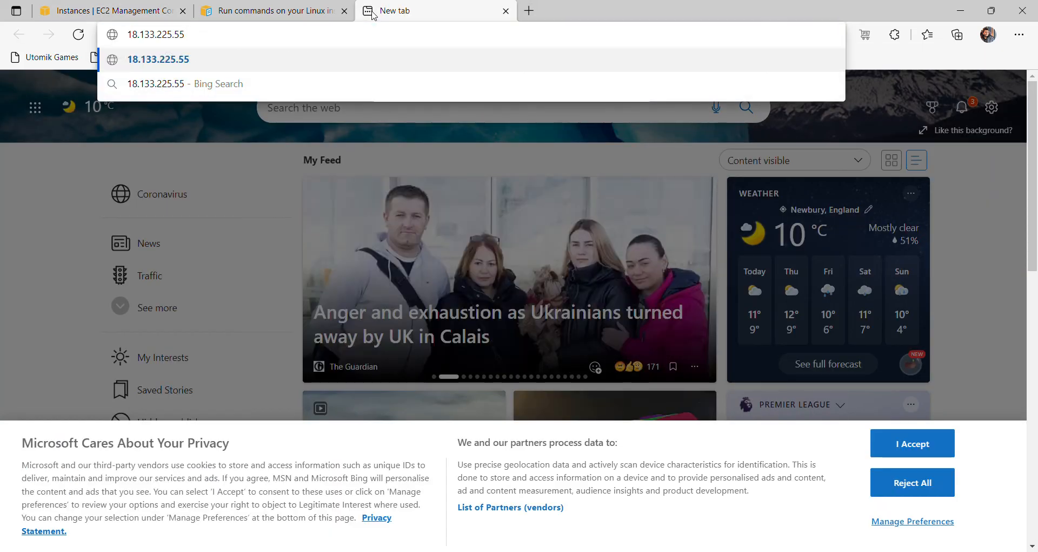
{"action": "key", "text": "Return"}
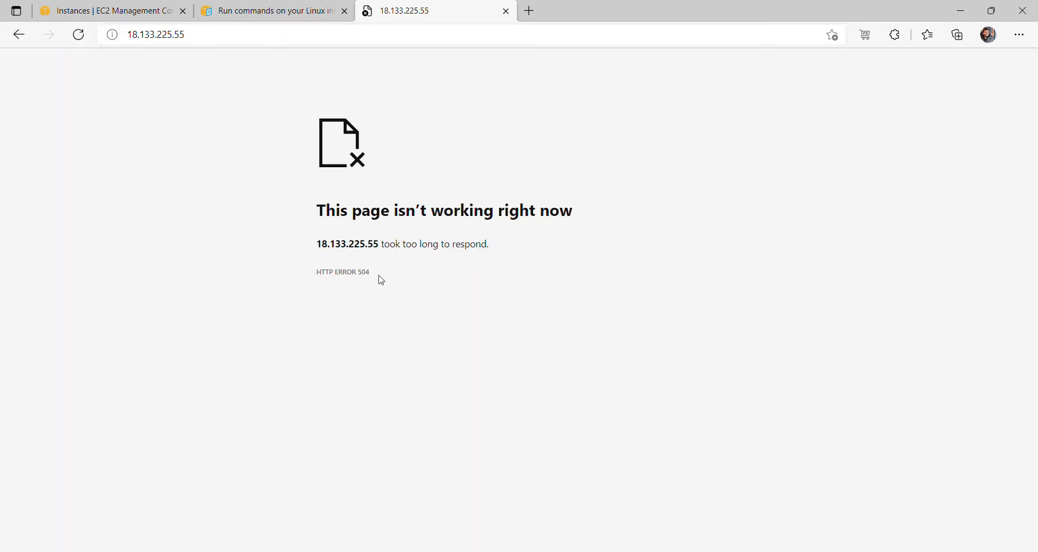
- Search the web for 'HTTP ERROR 504', then close the results and return to the EC2 console
{"action": "left_click_drag", "start_coordinate": [372, 280], "coordinate": [324, 279]}
{"action": "left_click", "coordinate": [533, 11]}
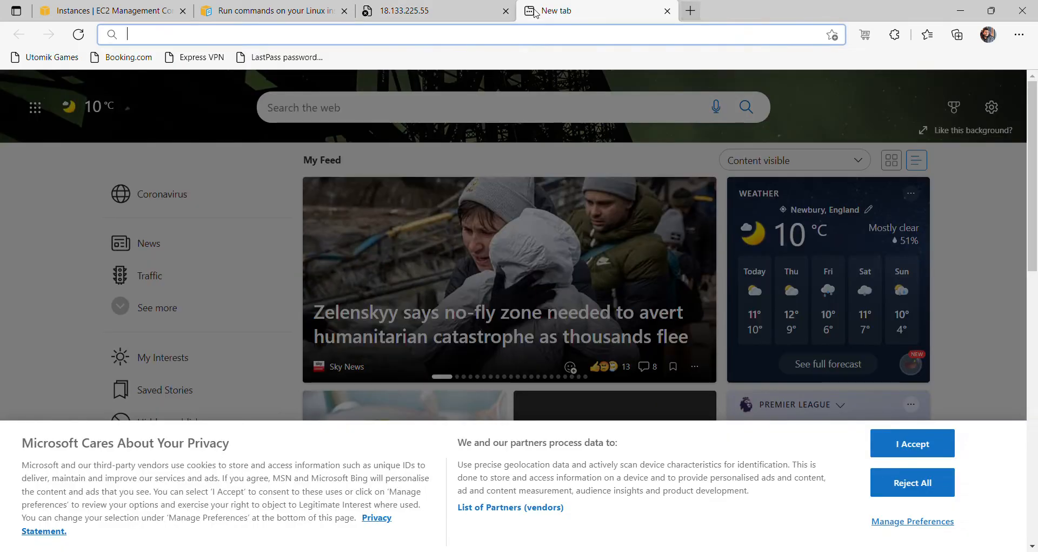
{"action": "key", "text": "ctrl+v"}
{"action": "key", "text": "Return"}
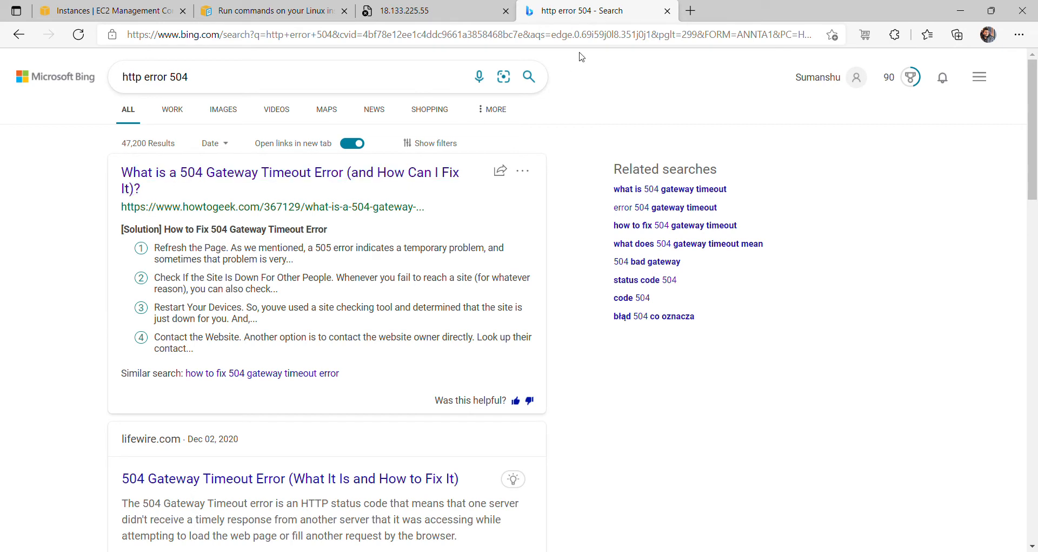
{"action": "left_click", "coordinate": [668, 11]}
{"action": "left_click", "coordinate": [162, 11]}
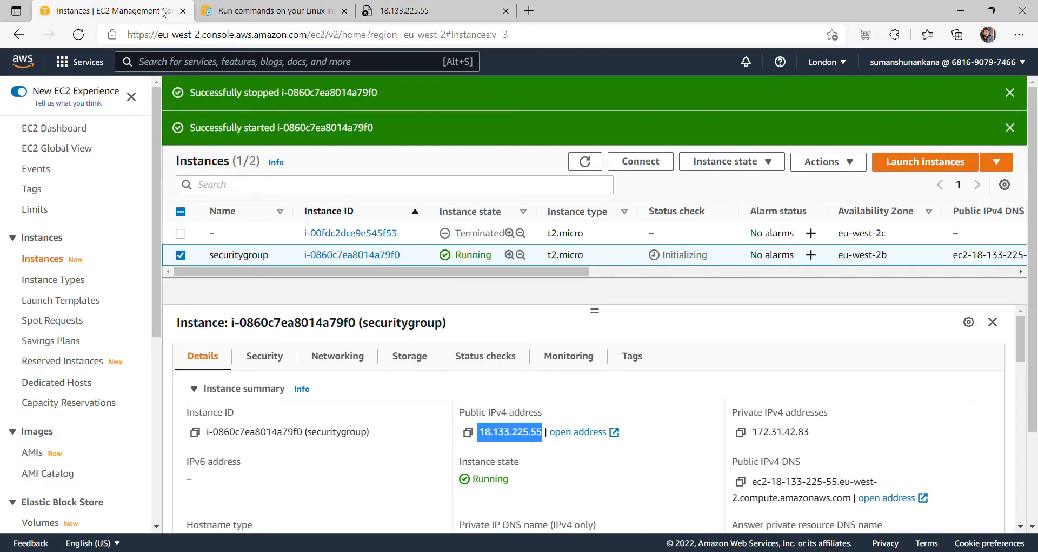
{"action": "left_click", "coordinate": [272, 355]}
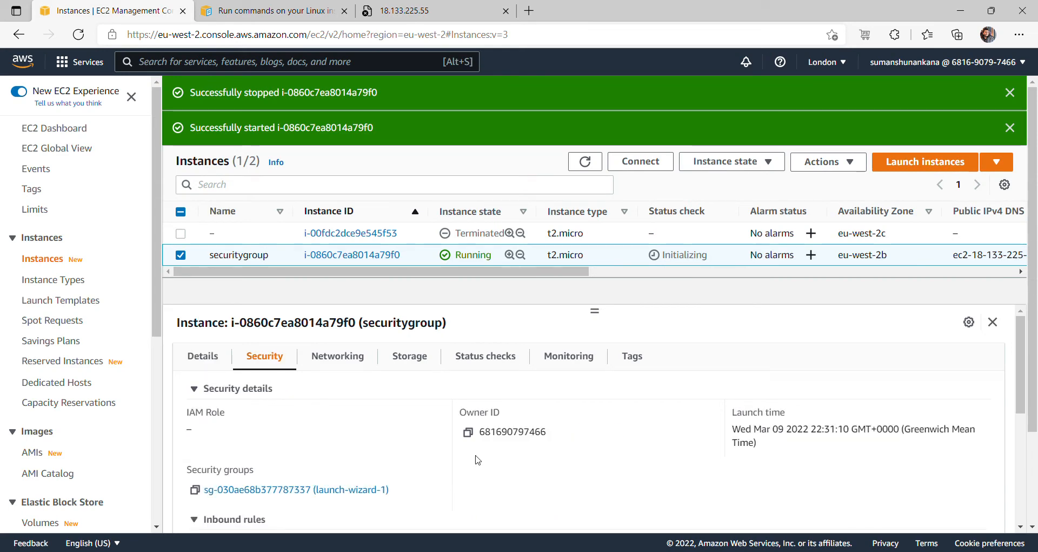
{"action": "left_click", "coordinate": [373, 490]}
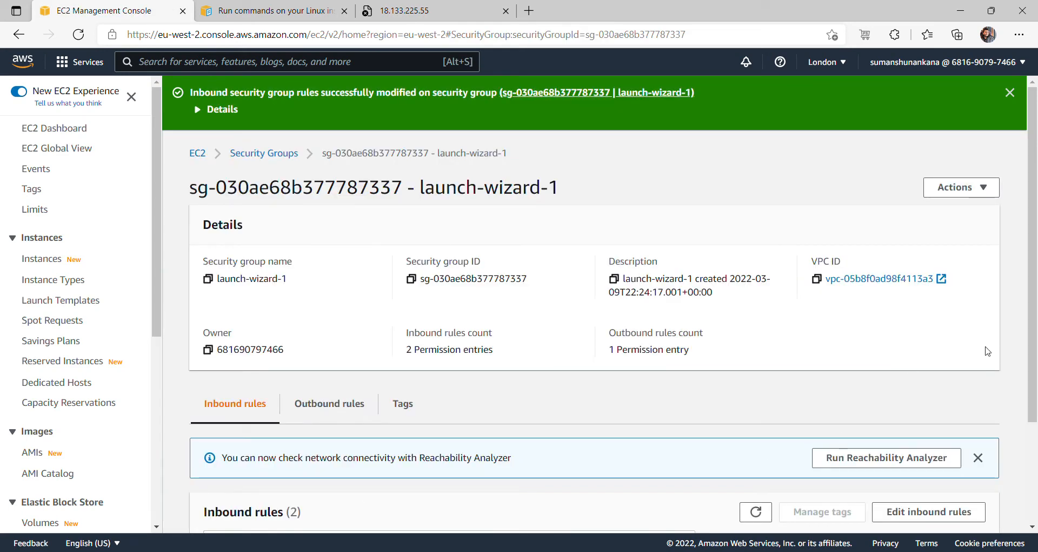
{"action": "scroll", "coordinate": [758, 475], "scroll_direction": "down", "scroll_amount": 2}
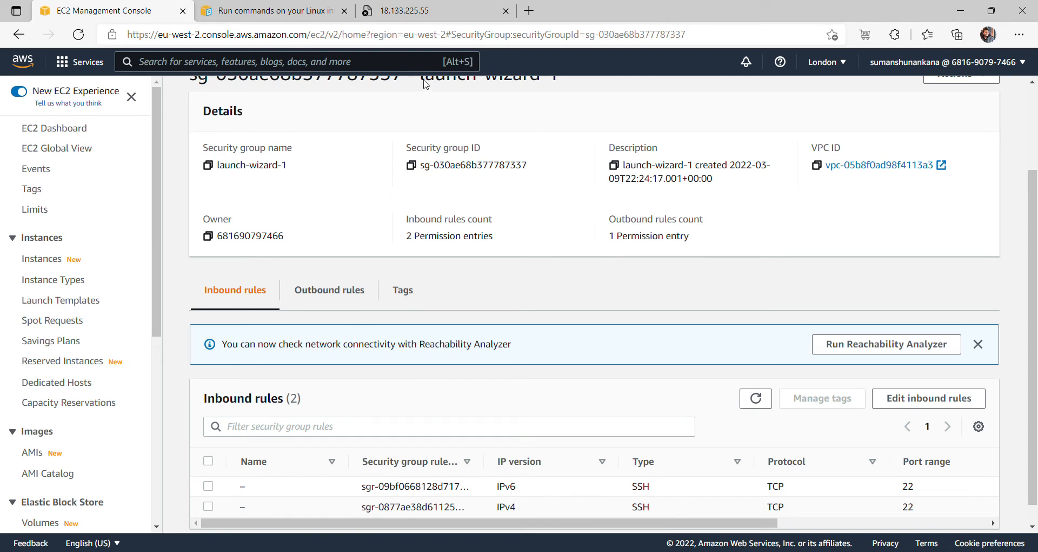
{"action": "left_click", "coordinate": [433, 10]}
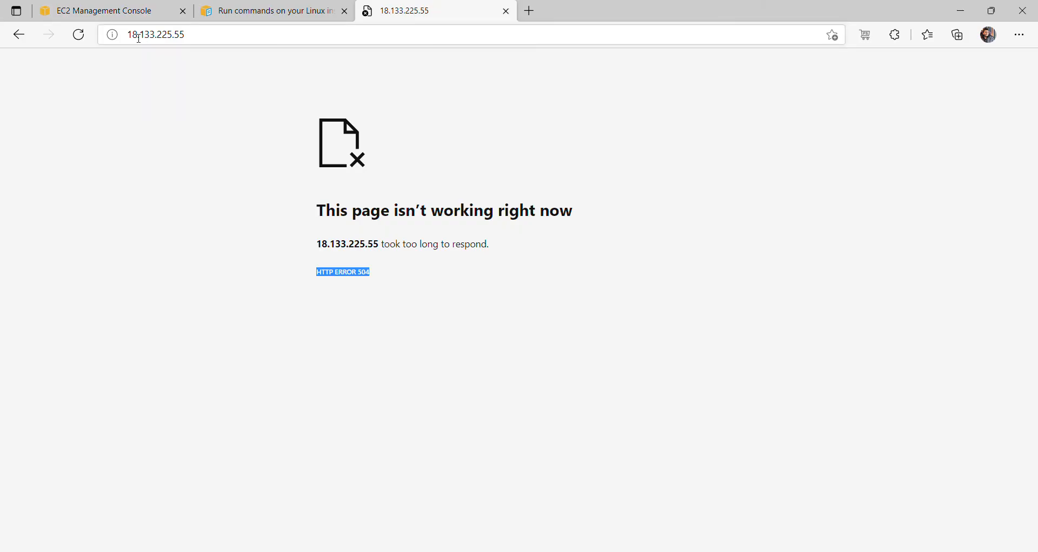
{"action": "left_click", "coordinate": [122, 5]}
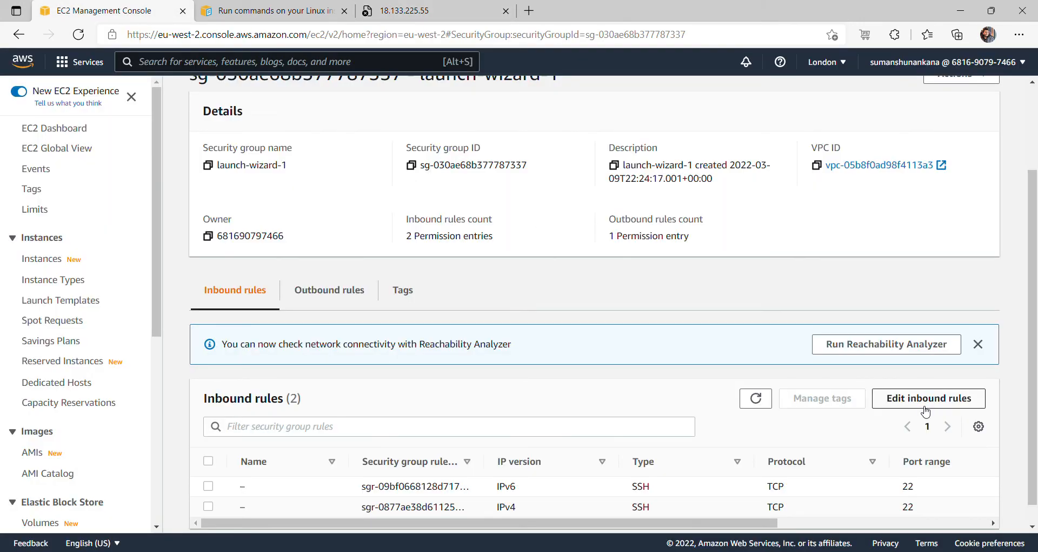
- Add an inbound HTTP port 80 rule with source Anywhere-IPv4 (0.0.0.0/0)
{"action": "left_click", "coordinate": [925, 405]}
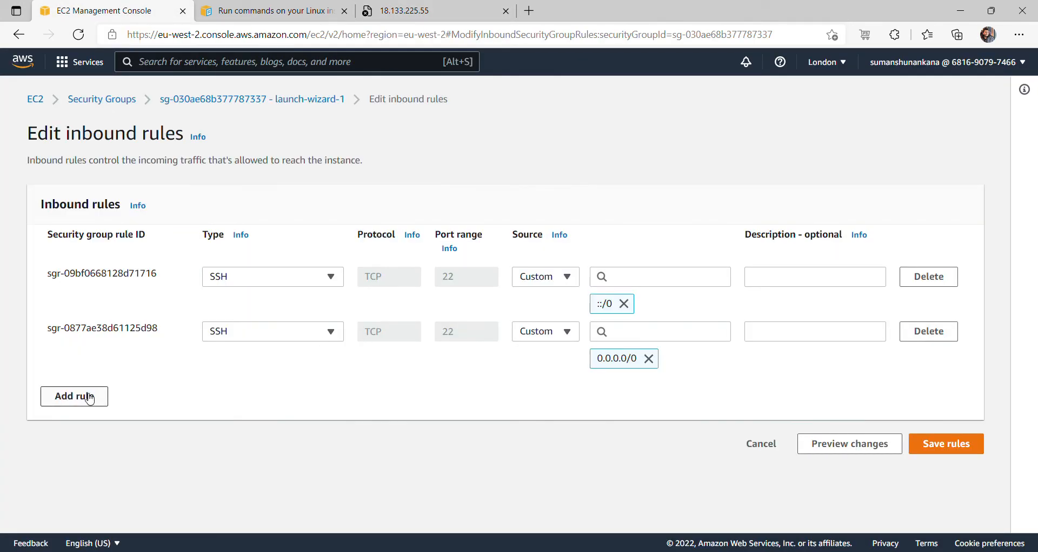
{"action": "left_click", "coordinate": [85, 396]}
{"action": "left_click", "coordinate": [324, 385]}
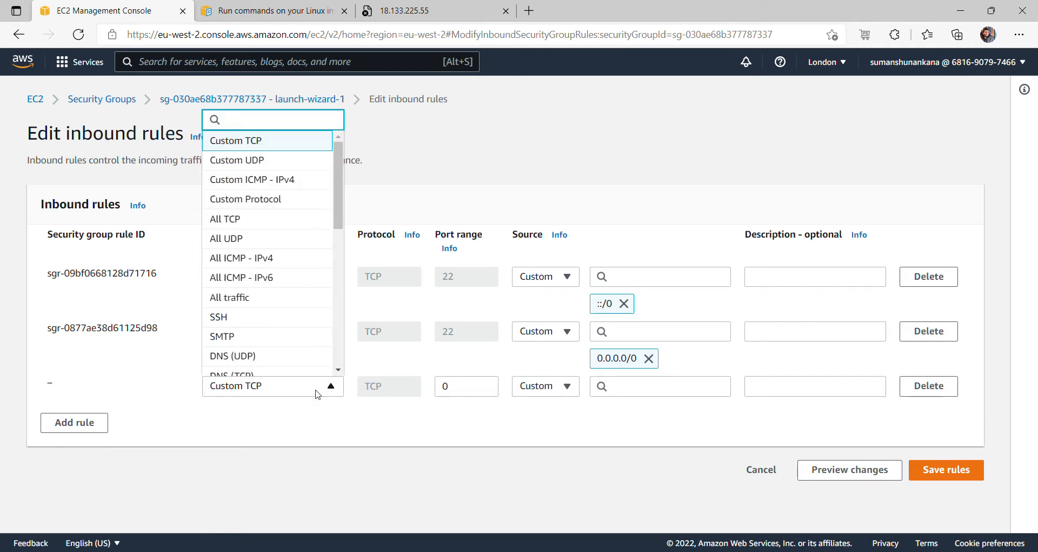
{"action": "type", "text": "HTT"}
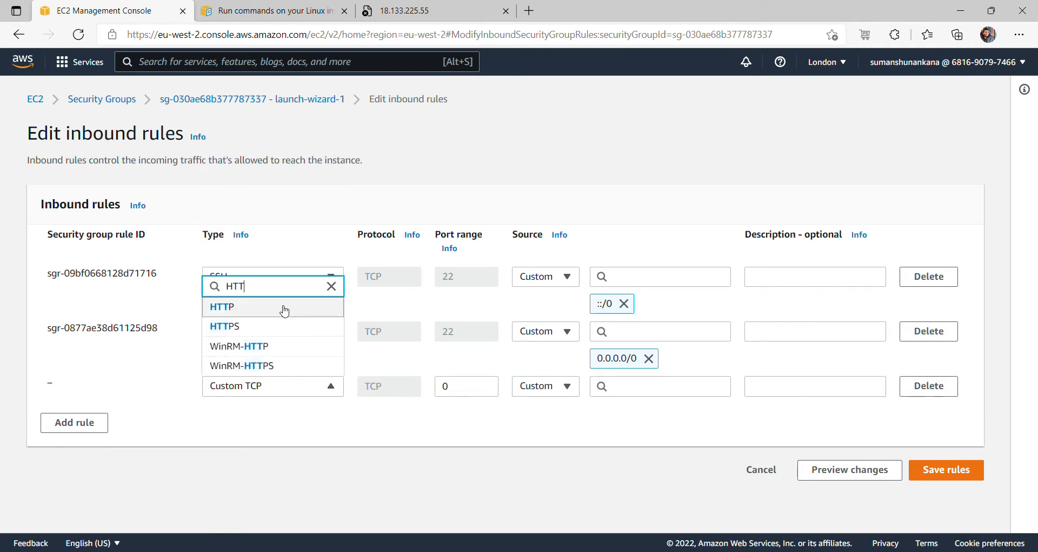
{"action": "left_click", "coordinate": [281, 307]}
{"action": "left_click", "coordinate": [533, 385]}
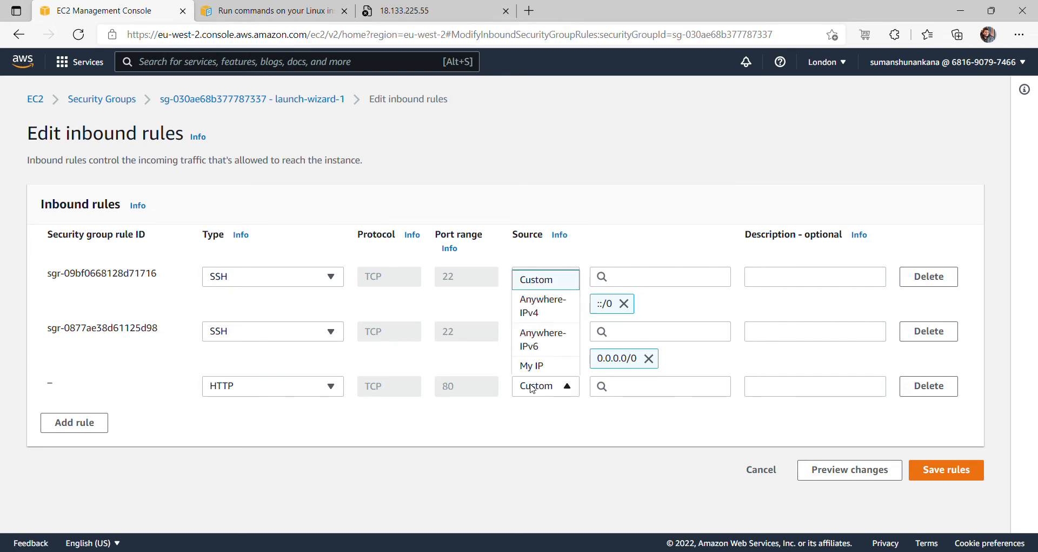
{"action": "left_click", "coordinate": [548, 312]}
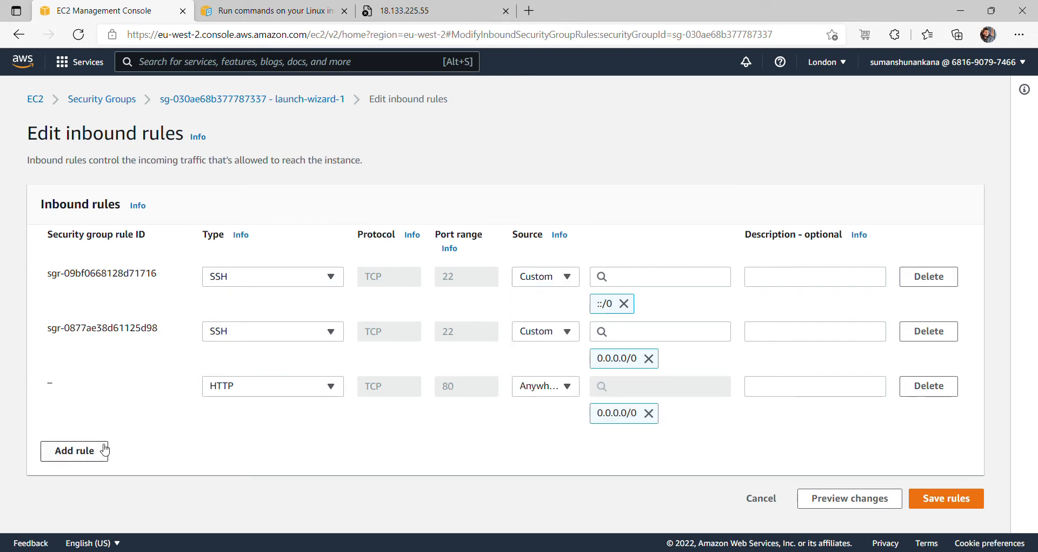
- Add a second HTTP port 80 rule with source Anywhere-IPv6 (::/0)
{"action": "left_click", "coordinate": [81, 452]}
{"action": "left_click", "coordinate": [265, 445]}
{"action": "type", "text": "HT"}
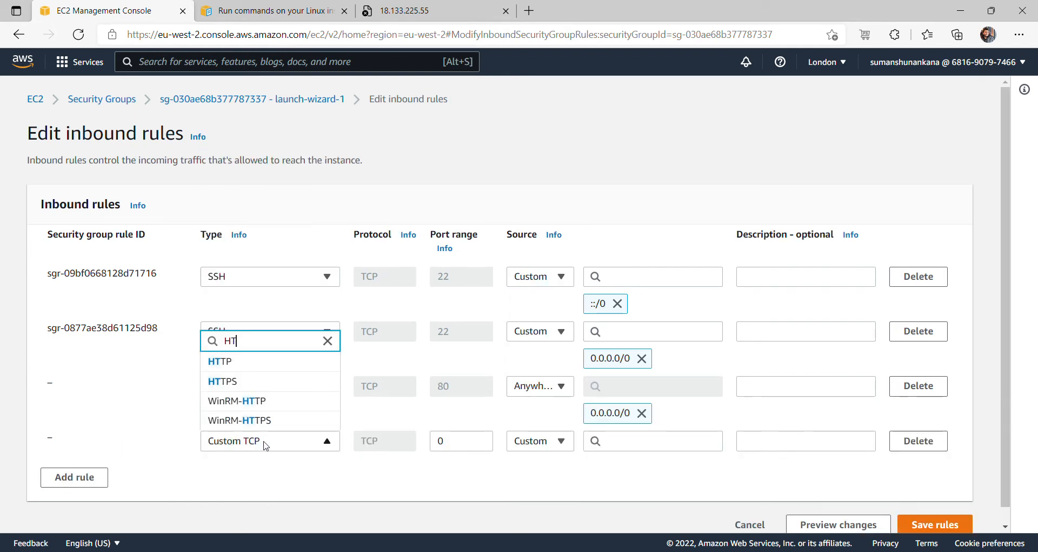
{"action": "left_click", "coordinate": [246, 361]}
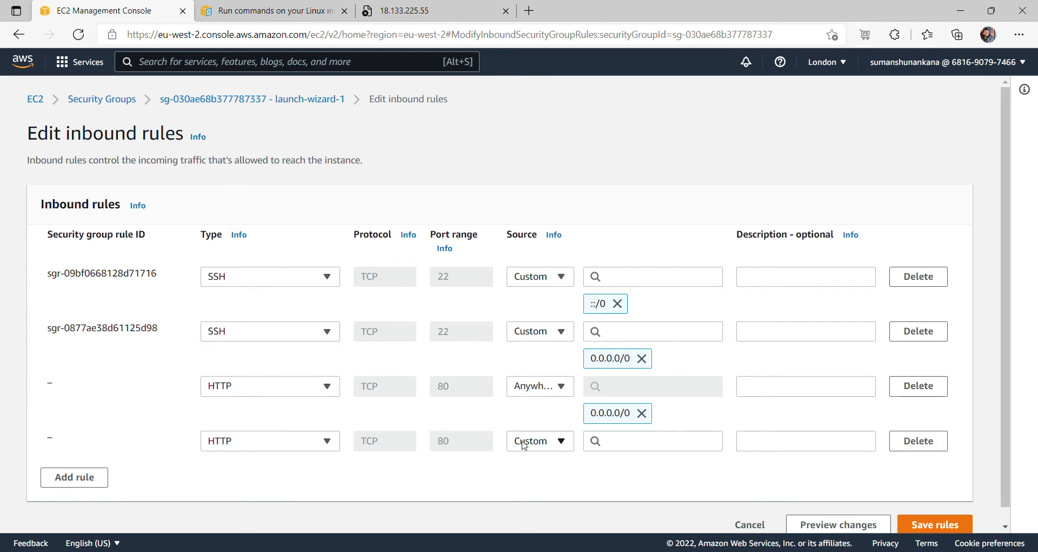
{"action": "left_click", "coordinate": [541, 440]}
{"action": "left_click", "coordinate": [548, 370]}
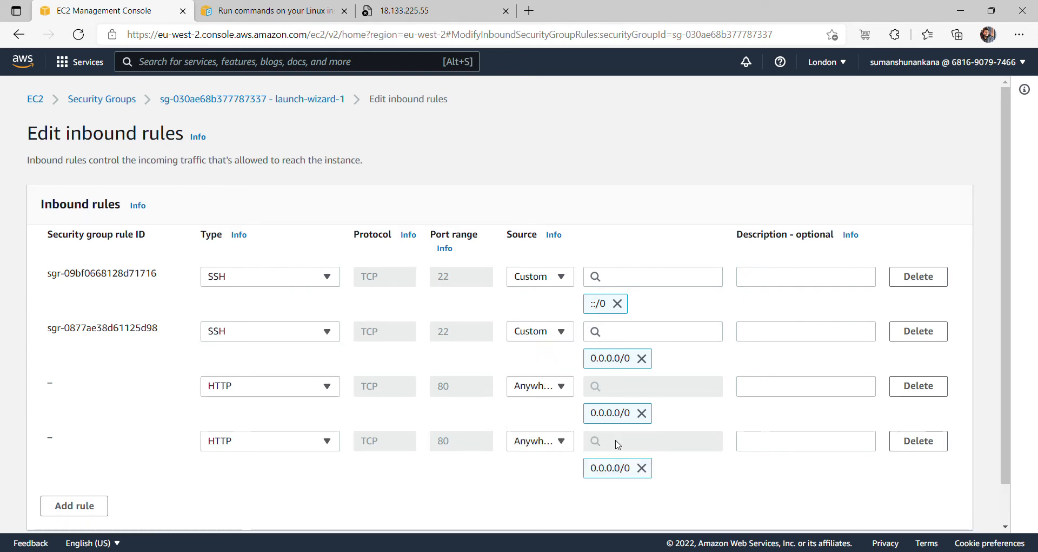
{"action": "left_click", "coordinate": [552, 440]}
{"action": "left_click", "coordinate": [547, 400]}
{"action": "scroll", "coordinate": [1007, 509], "scroll_direction": "down", "scroll_amount": 2}
- Save the HTTP rules, list running instances, and reload the 18.133.225.55 tab to show the Welcome page
{"action": "left_click", "coordinate": [934, 508]}
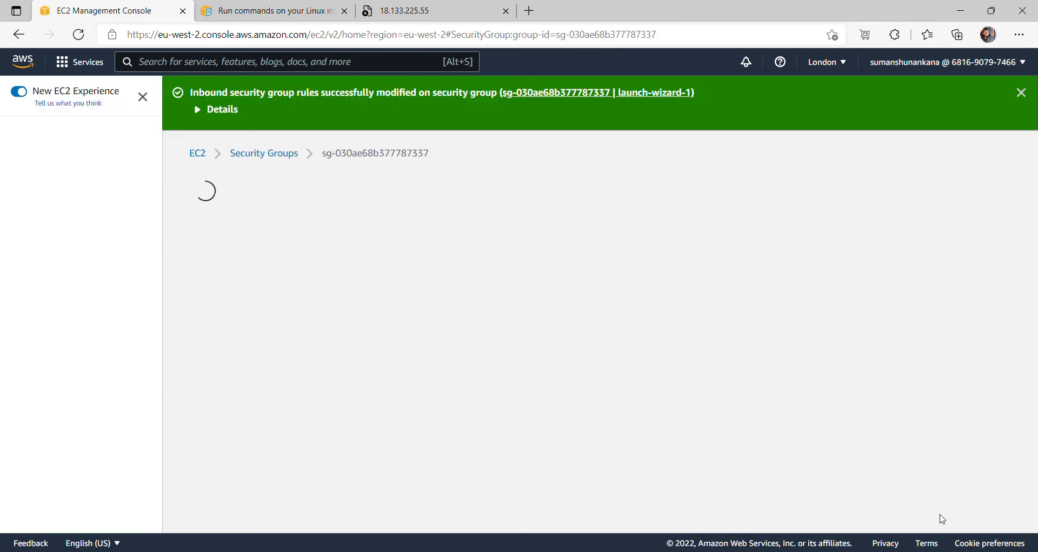
{"action": "left_click", "coordinate": [199, 153]}
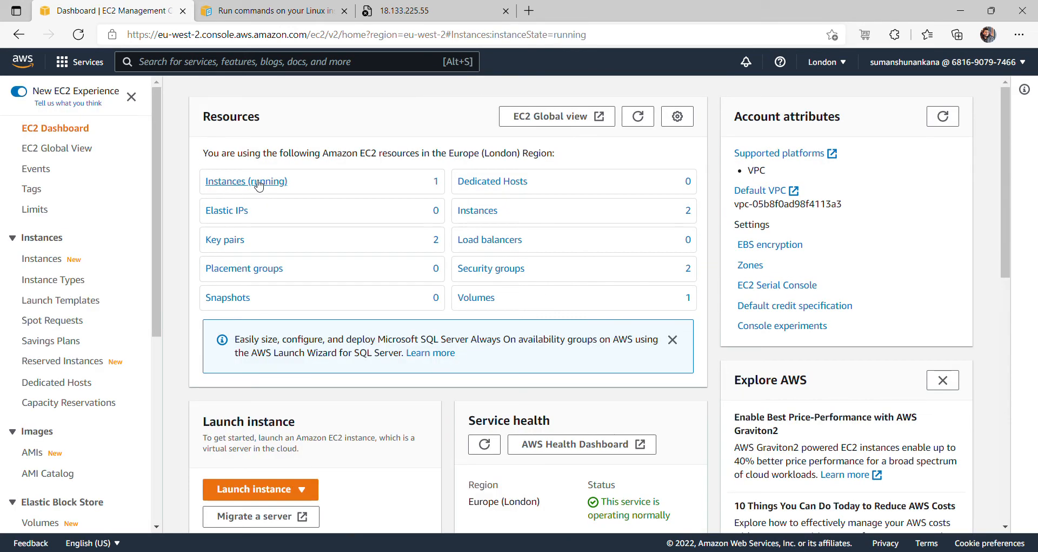
{"action": "left_click", "coordinate": [259, 183]}
{"action": "left_click", "coordinate": [441, 11]}
{"action": "left_click", "coordinate": [419, 35]}
{"action": "key", "text": "Return"}
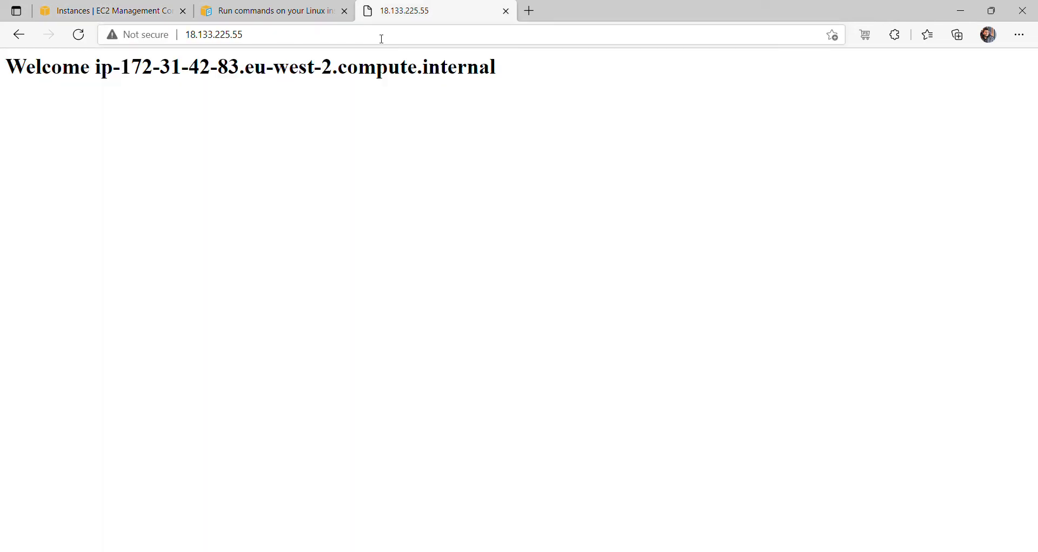
{"action": "left_click", "coordinate": [119, 12]}
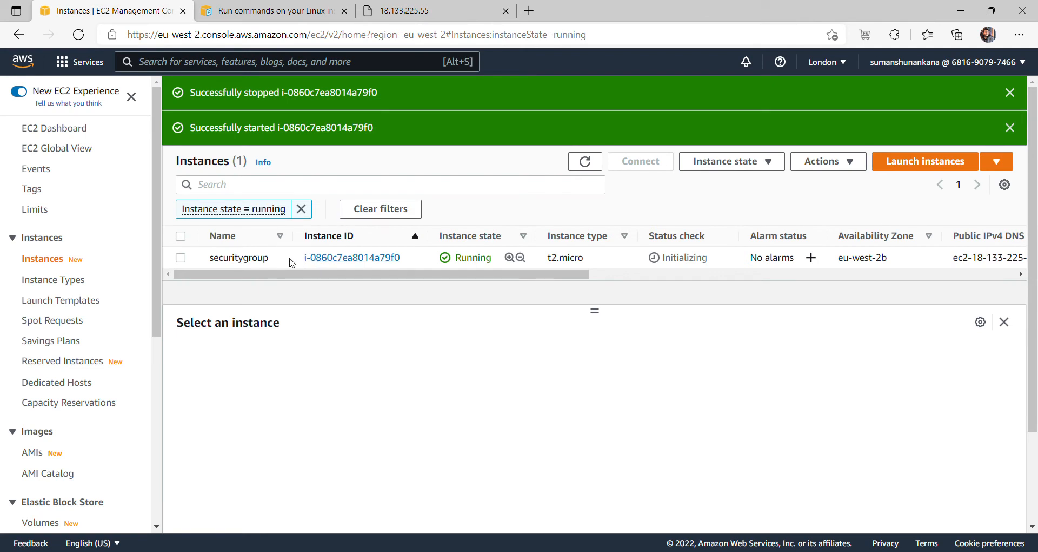
- Open launch-wizard-1 from the instance's Security tab, showing two HTTP and two SSH inbound rules
{"action": "left_click", "coordinate": [322, 258]}
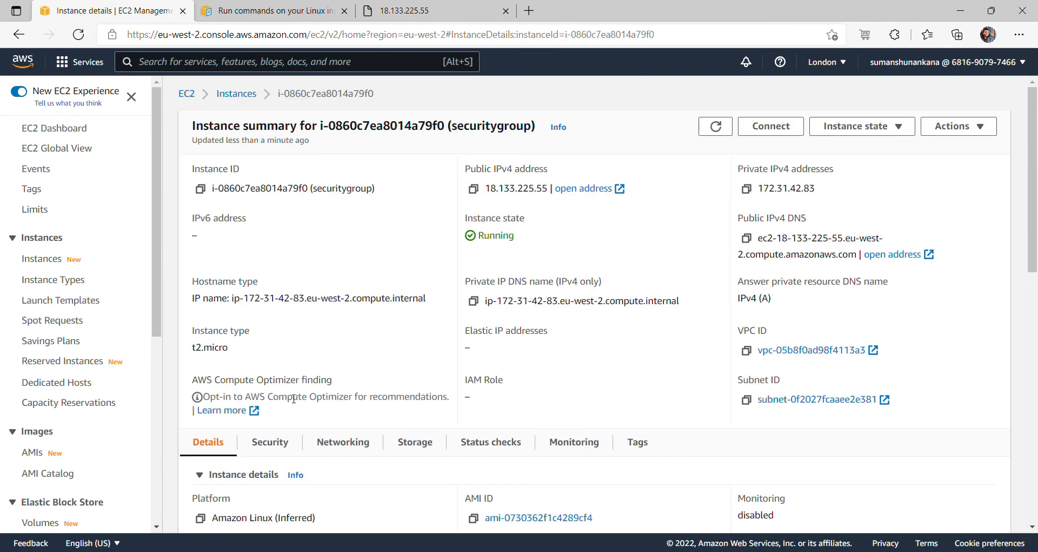
{"action": "left_click", "coordinate": [273, 448]}
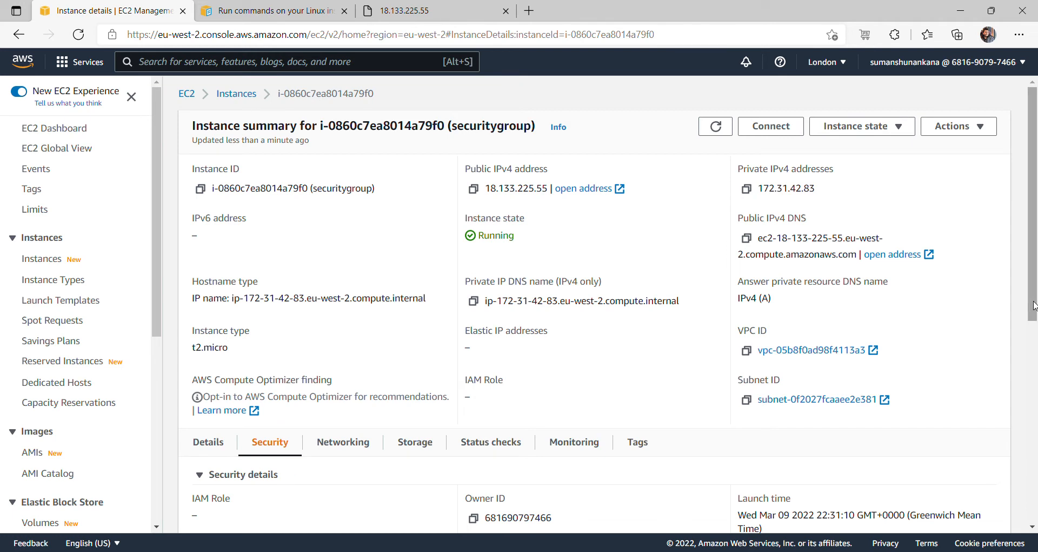
{"action": "left_click_drag", "start_coordinate": [1034, 303], "coordinate": [1034, 391]}
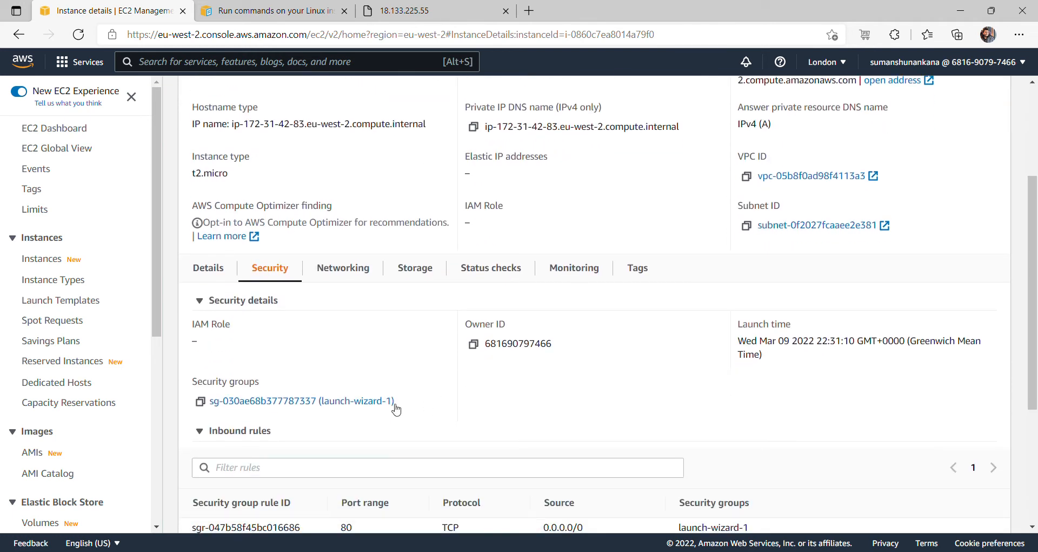
{"action": "left_click", "coordinate": [372, 405]}
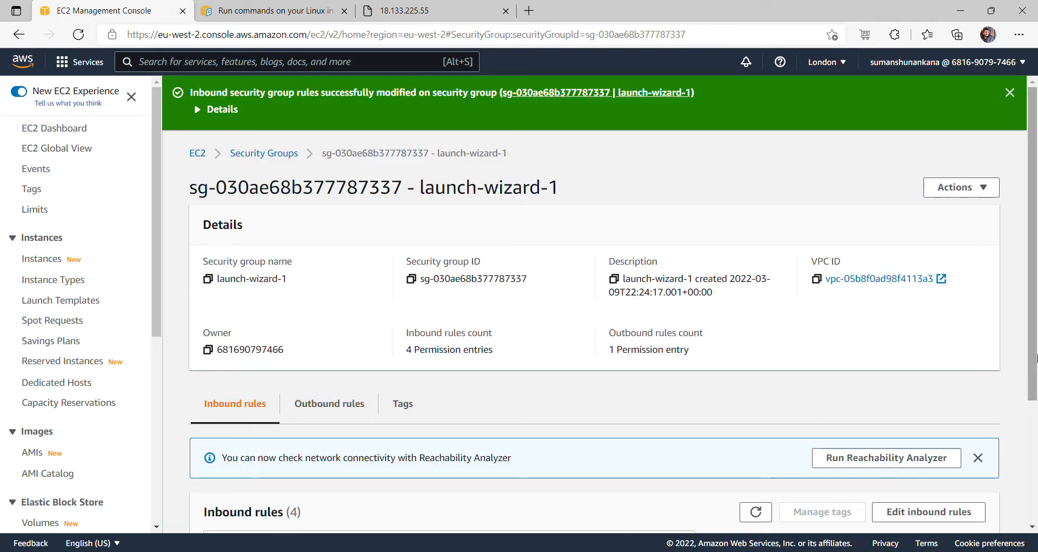
{"action": "scroll", "coordinate": [1036, 354], "scroll_direction": "down", "scroll_amount": 3}
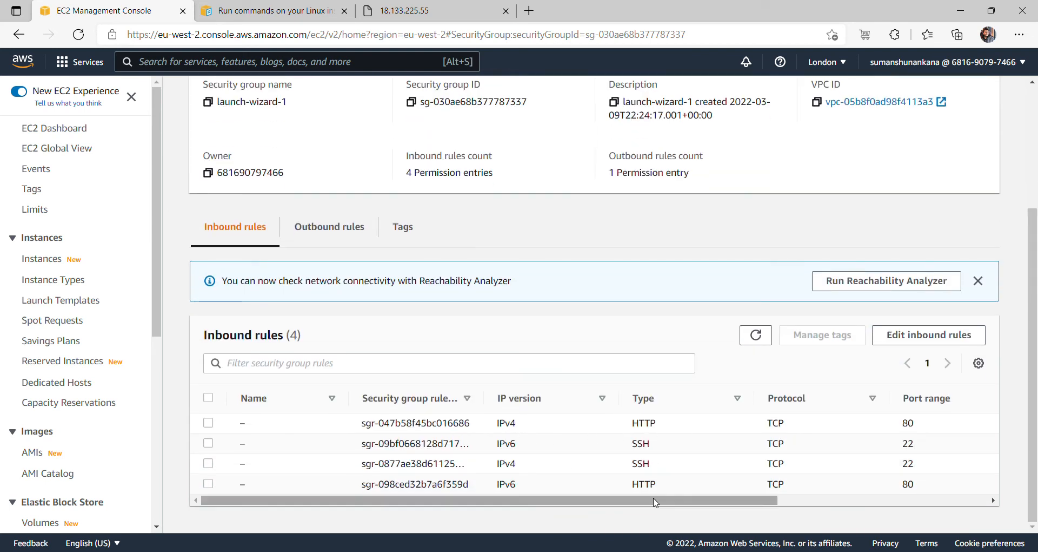
- Check the hostname on the 18.133.225.55 Welcome page, then return to the security group
{"action": "left_click", "coordinate": [412, 11]}
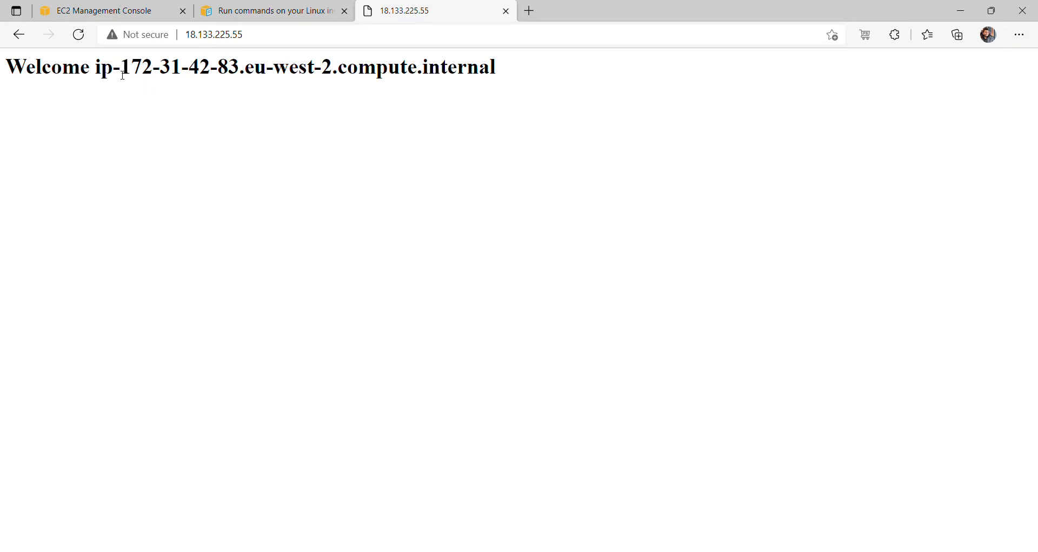
{"action": "left_click_drag", "start_coordinate": [97, 72], "coordinate": [493, 81]}
{"action": "left_click", "coordinate": [258, 107]}
{"action": "left_click_drag", "start_coordinate": [495, 79], "coordinate": [97, 66]}
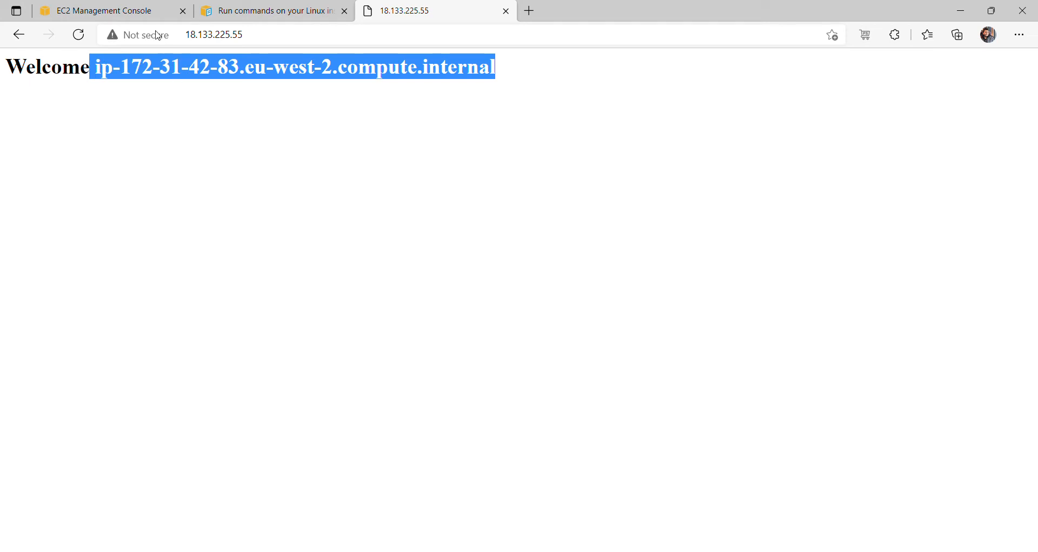
{"action": "left_click", "coordinate": [134, 12]}
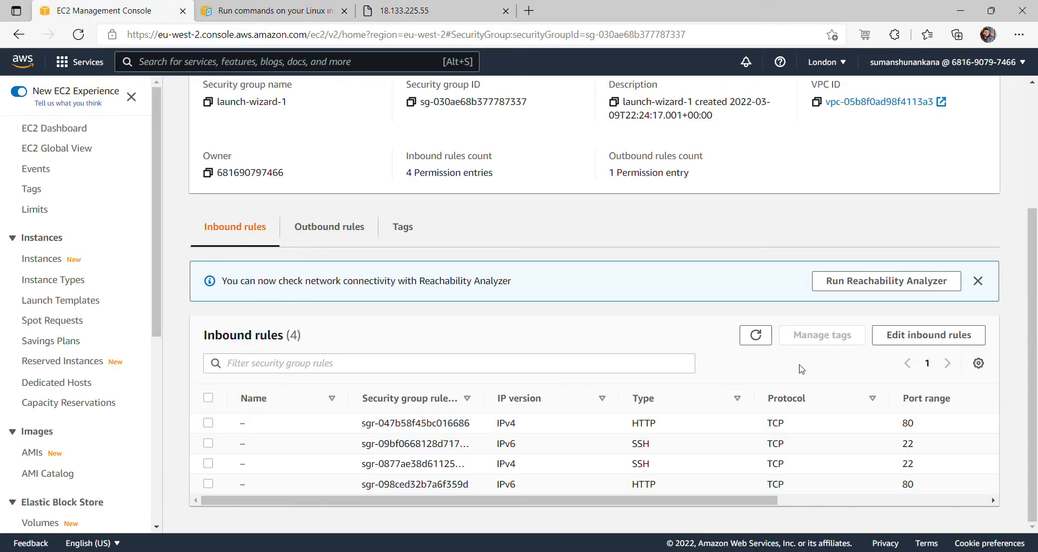
- Add a new inbound rule row to launch-wizard-1, first set to HTTPS on port 443
{"action": "left_click", "coordinate": [923, 336]}
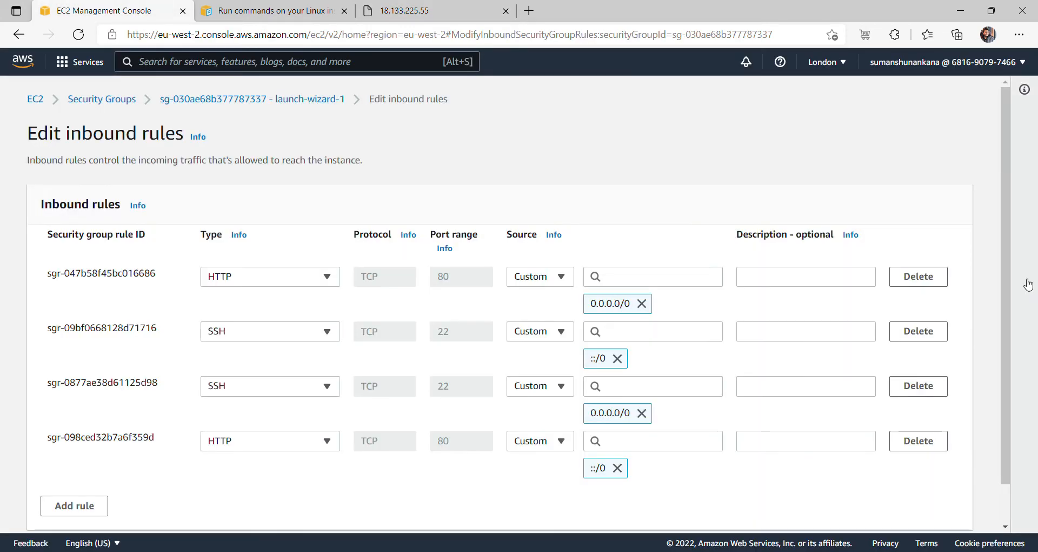
{"action": "scroll", "coordinate": [1006, 281], "scroll_direction": "down", "scroll_amount": 1}
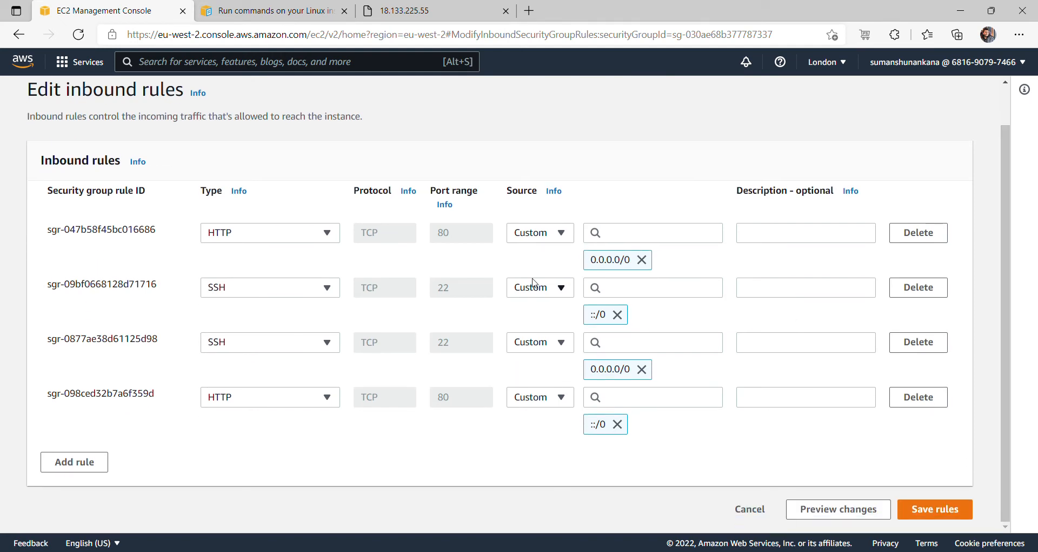
{"action": "left_click", "coordinate": [82, 462]}
{"action": "left_click", "coordinate": [273, 458]}
{"action": "type", "text": "HTTPS"}
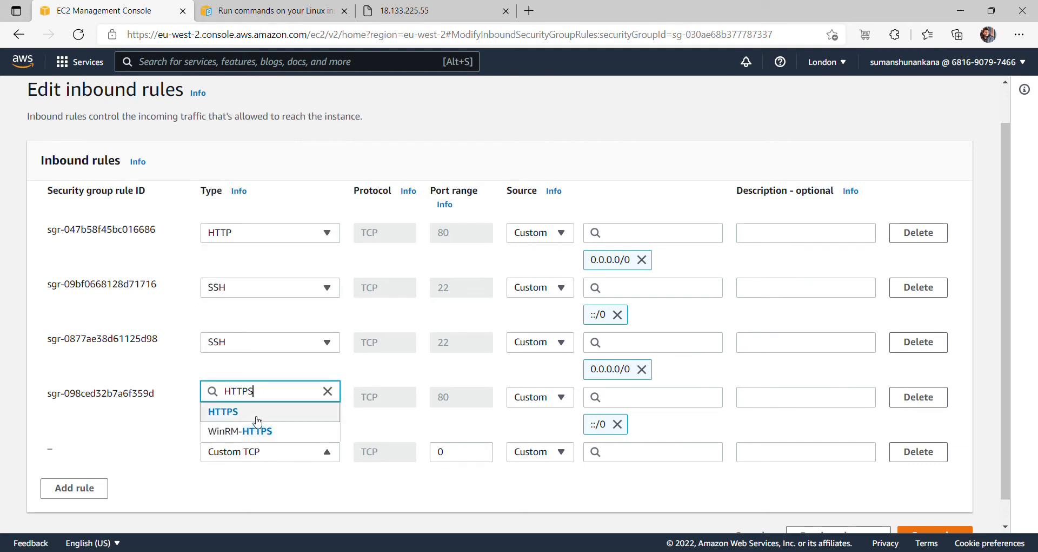
{"action": "left_click", "coordinate": [252, 414]}
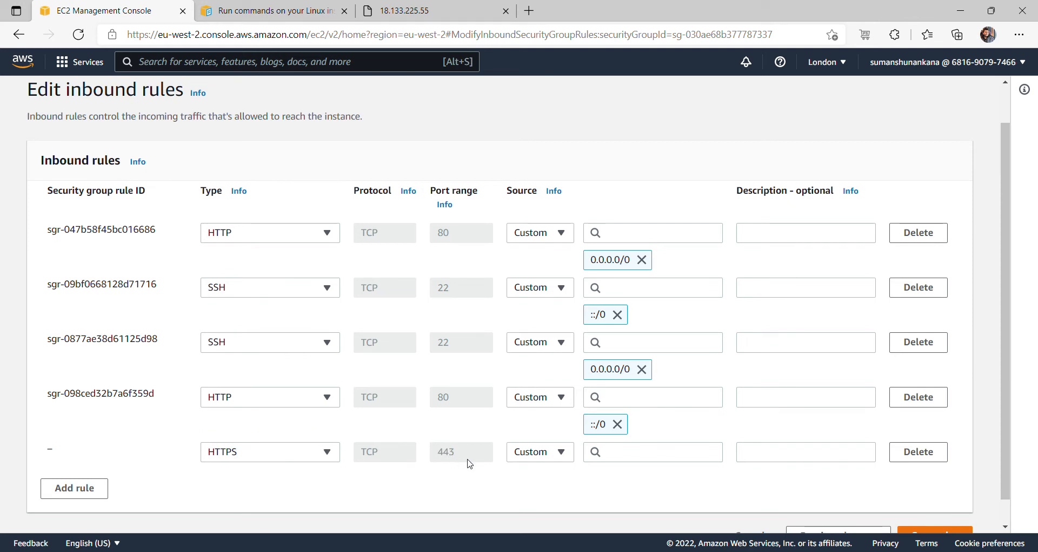
- Change the new rule to RDP on TCP port 3389 and keep RDP after browsing the type list
{"action": "left_click", "coordinate": [296, 455]}
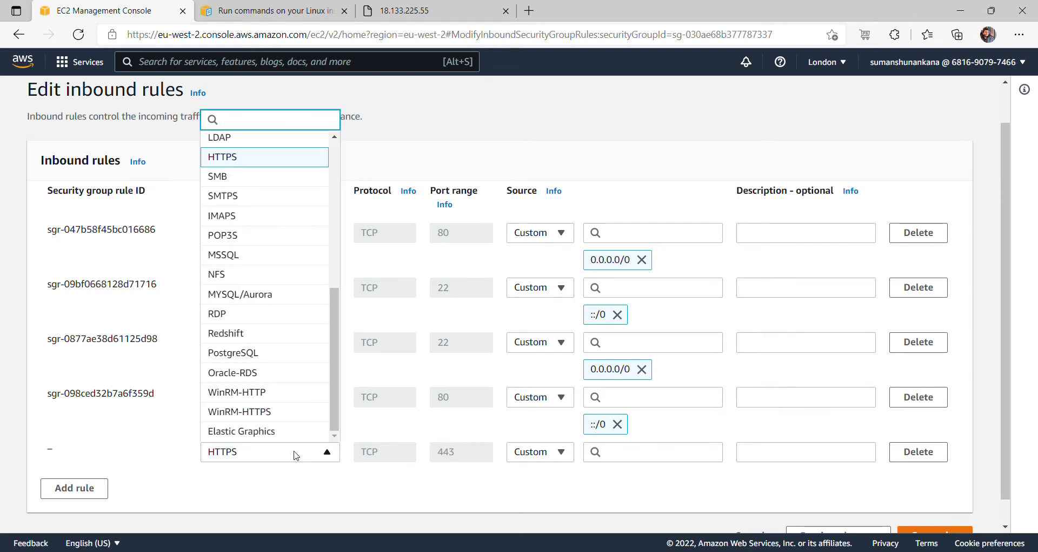
{"action": "type", "text": "RDP"}
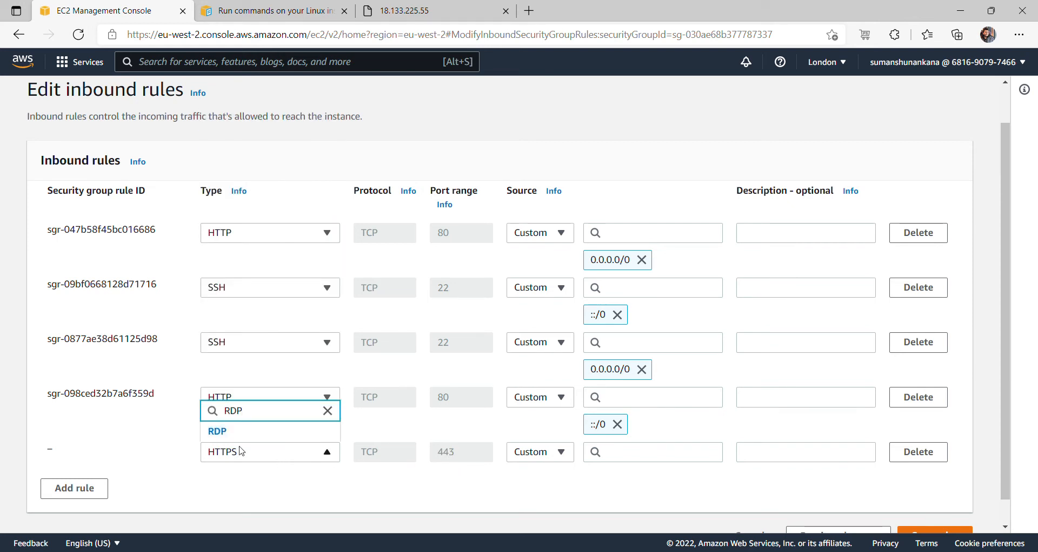
{"action": "left_click", "coordinate": [229, 442]}
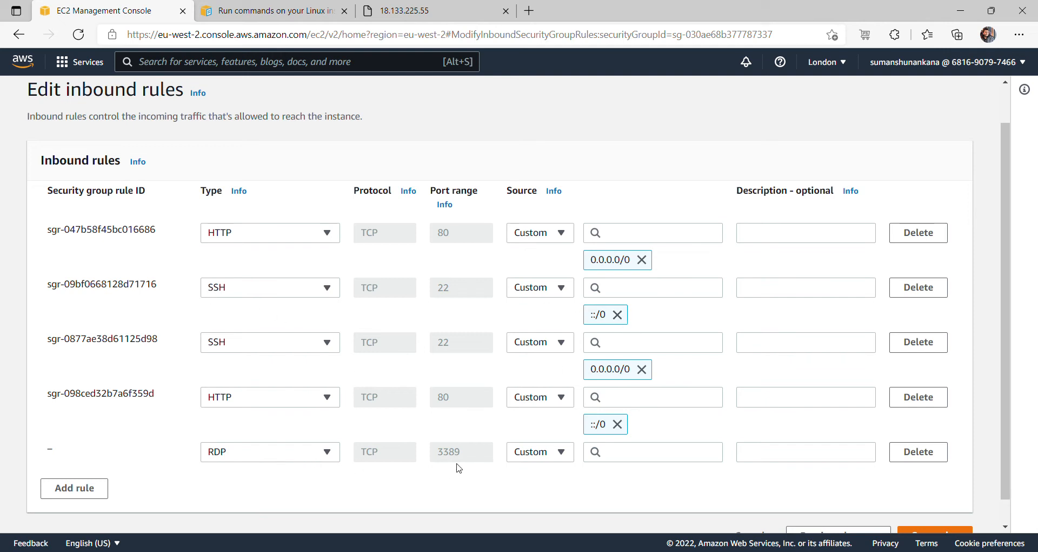
{"action": "left_click", "coordinate": [282, 457]}
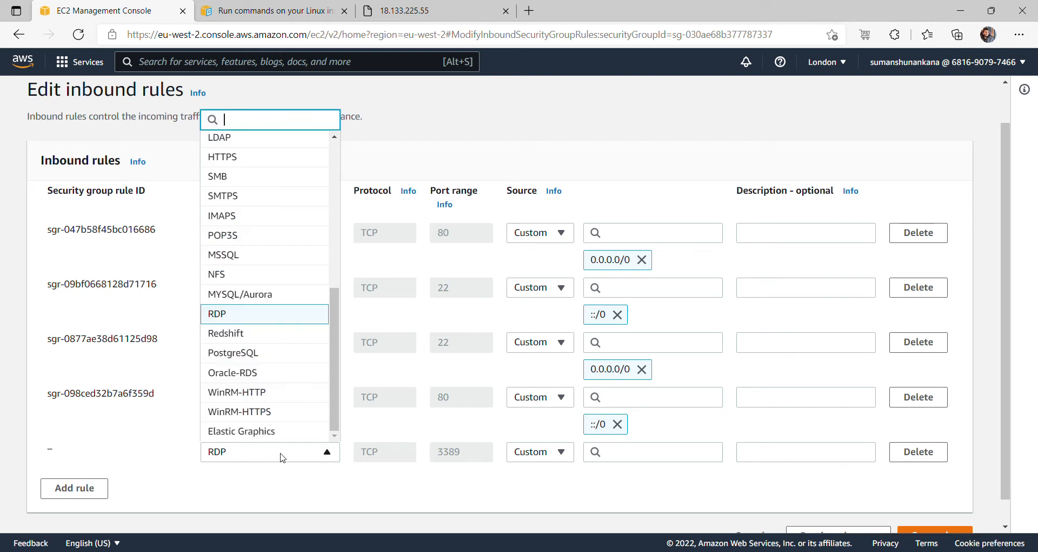
{"action": "type", "text": "FTP"}
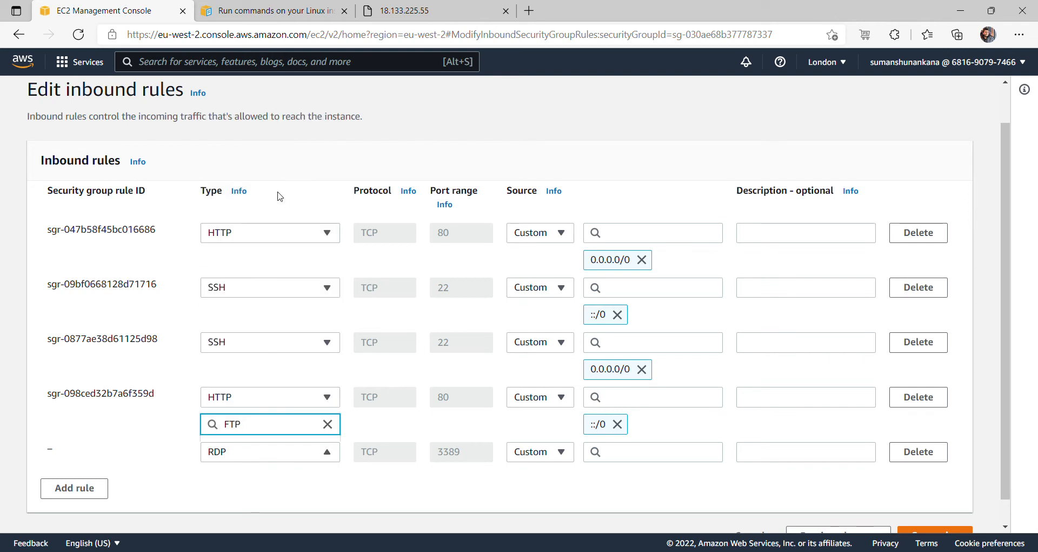
{"action": "key", "text": "BackSpace"}
{"action": "key", "text": "BackSpace"}
{"action": "key", "text": "BackSpace"}
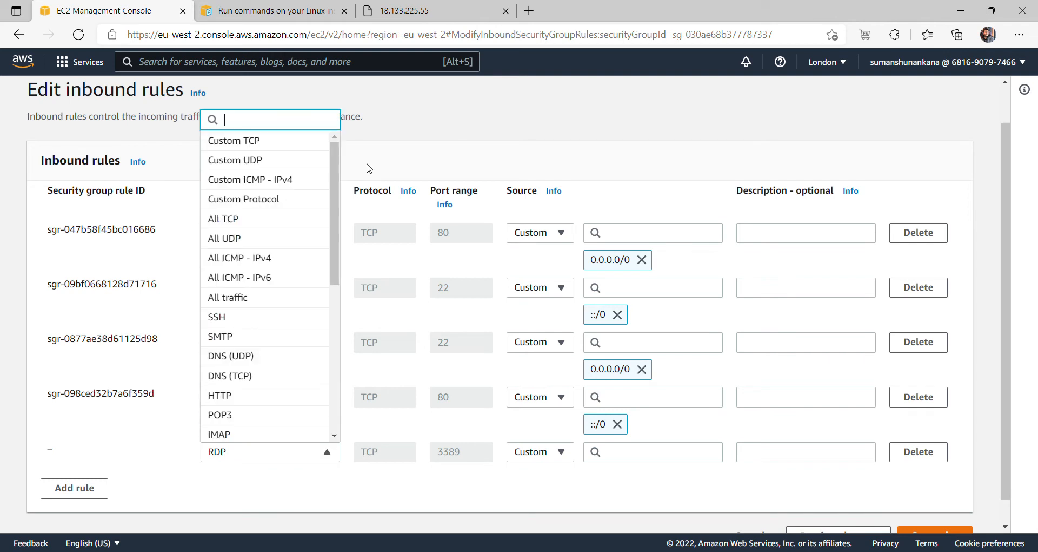
{"action": "left_click_drag", "start_coordinate": [335, 177], "coordinate": [331, 256]}
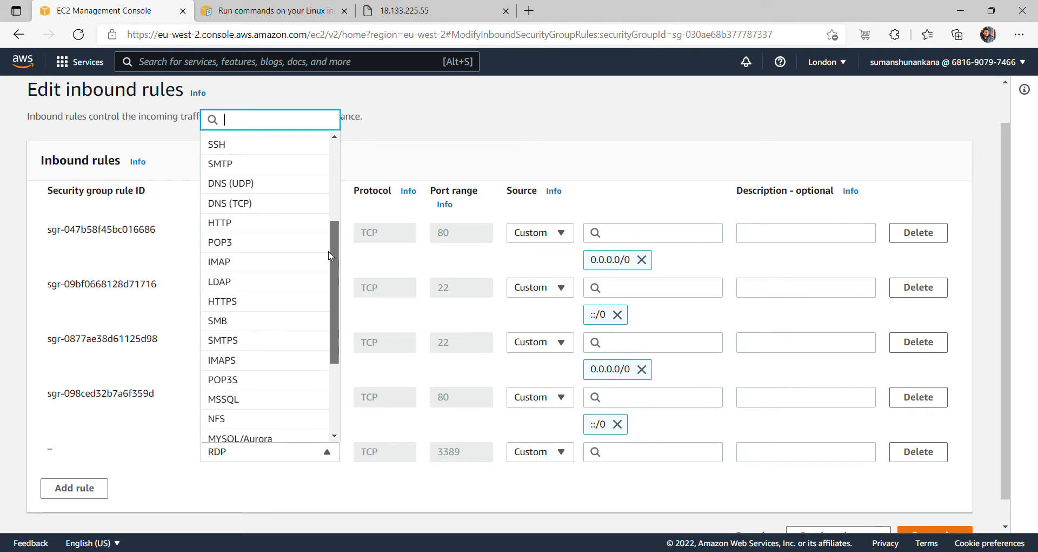
{"action": "left_click_drag", "start_coordinate": [331, 255], "coordinate": [332, 158]}
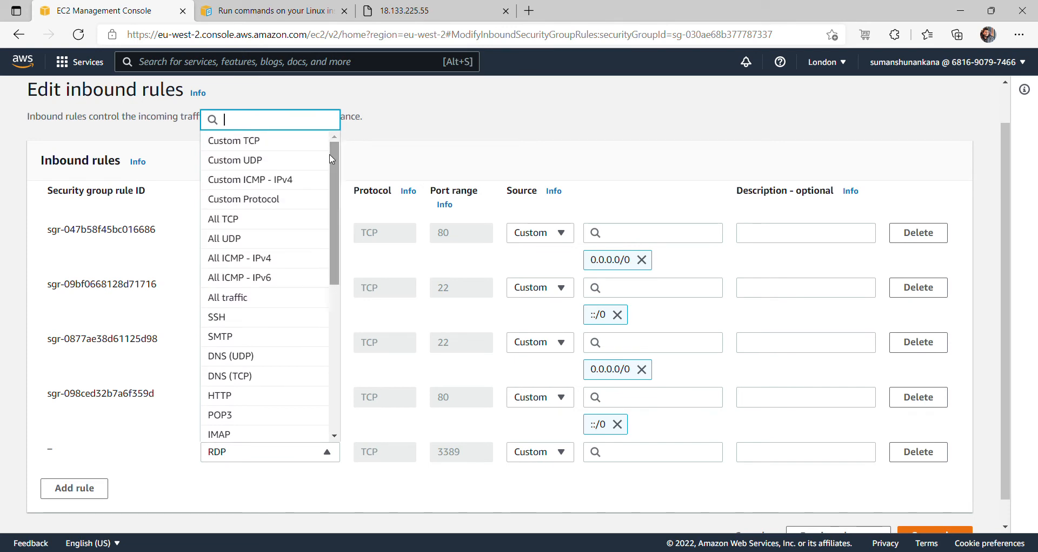
{"action": "left_click", "coordinate": [298, 482]}
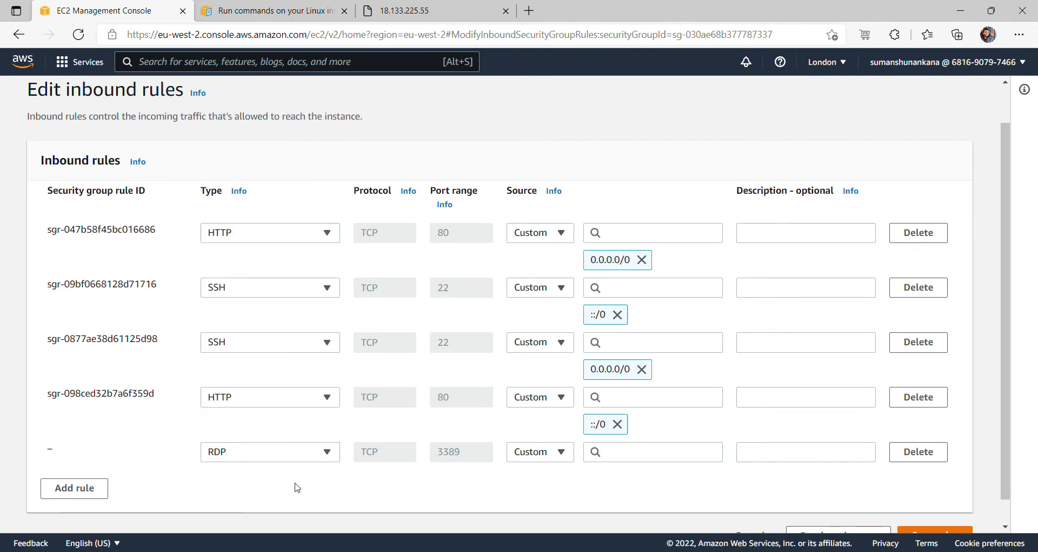
{"action": "left_click", "coordinate": [1005, 516]}
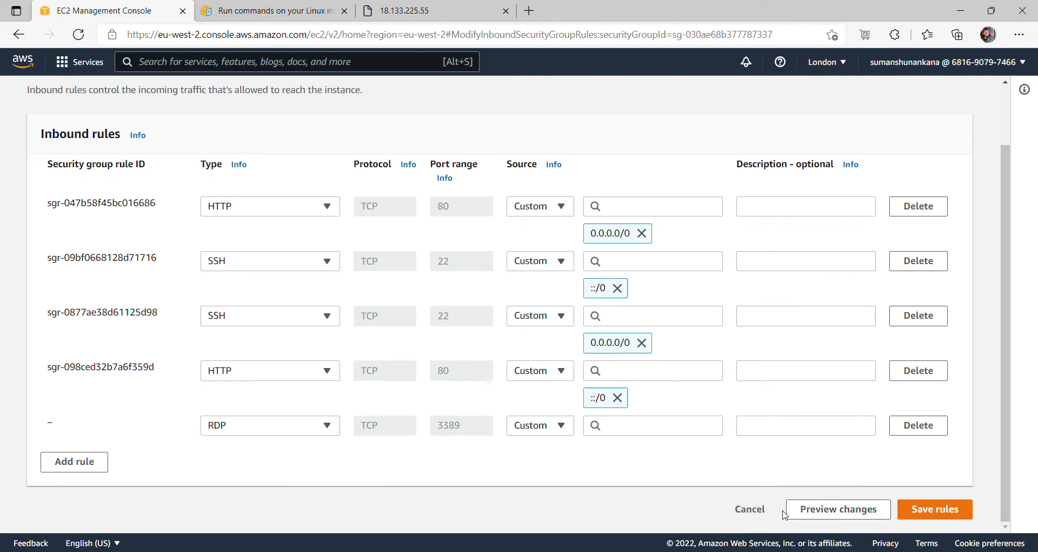
- Discard the unsaved RDP rule, check launch-wizard-1's four inbound rules, then go to the EC2 Dashboard
{"action": "left_click", "coordinate": [758, 516]}
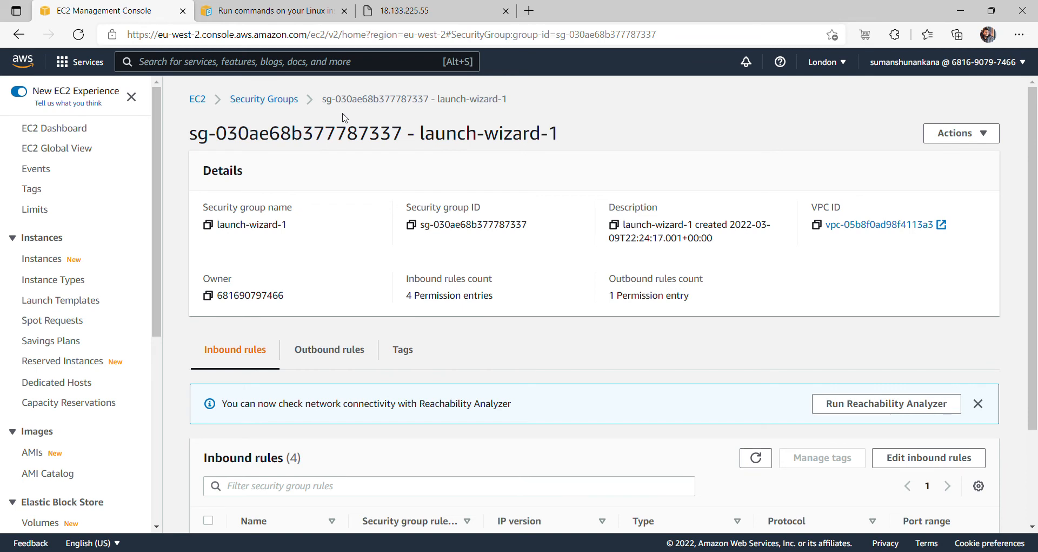
{"action": "left_click_drag", "start_coordinate": [1033, 333], "coordinate": [1036, 438]}
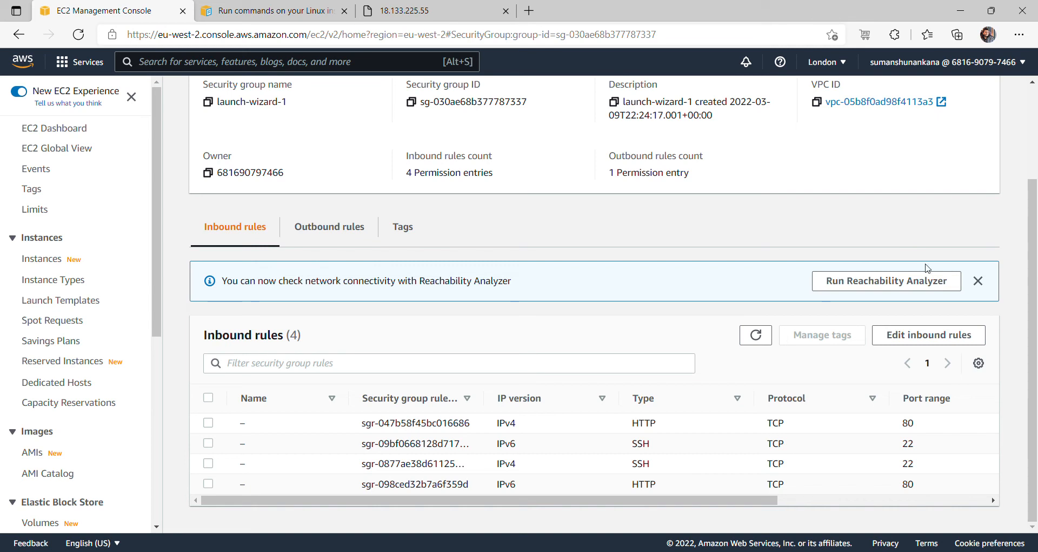
{"action": "scroll", "coordinate": [1034, 142], "scroll_direction": "up", "scroll_amount": 3}
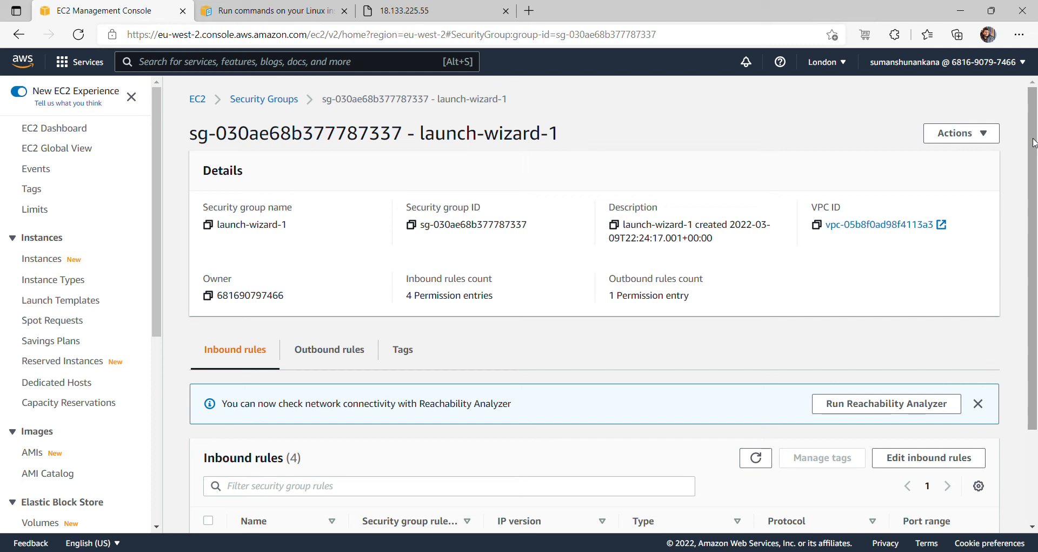
{"action": "left_click", "coordinate": [198, 100]}
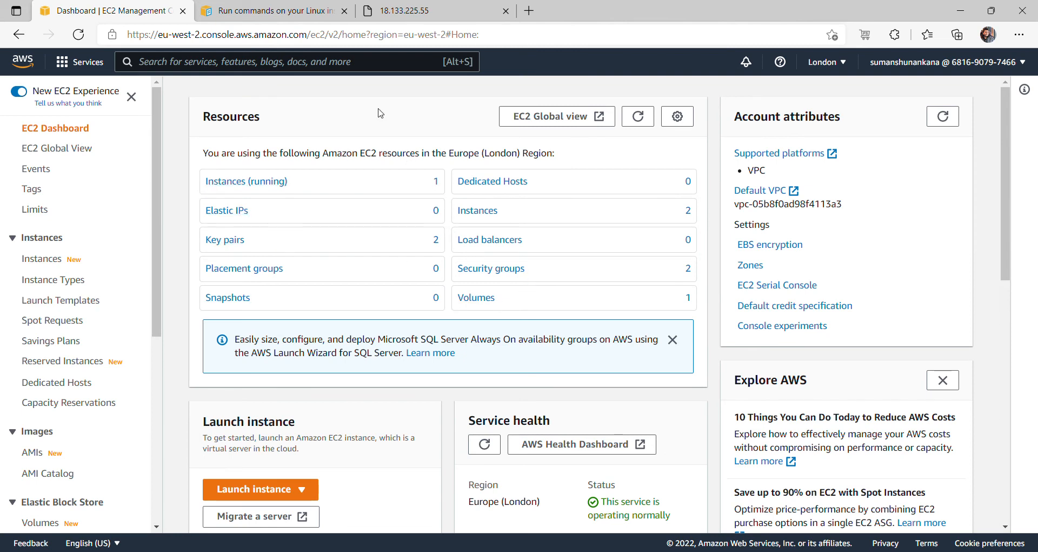
{"action": "left_click", "coordinate": [335, 17]}
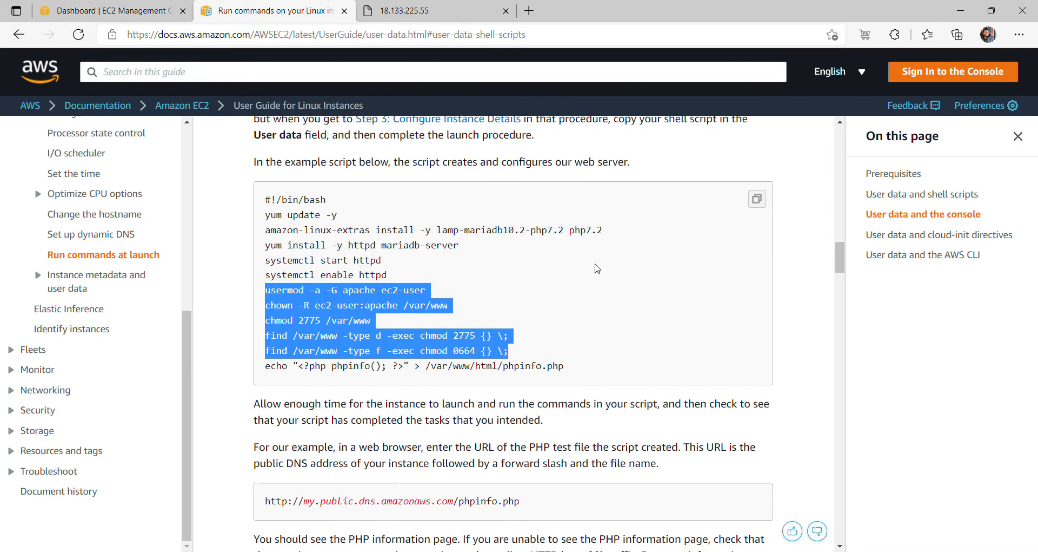
{"action": "left_click", "coordinate": [797, 302]}
{"action": "left_click_drag", "start_coordinate": [841, 264], "coordinate": [836, 218]}
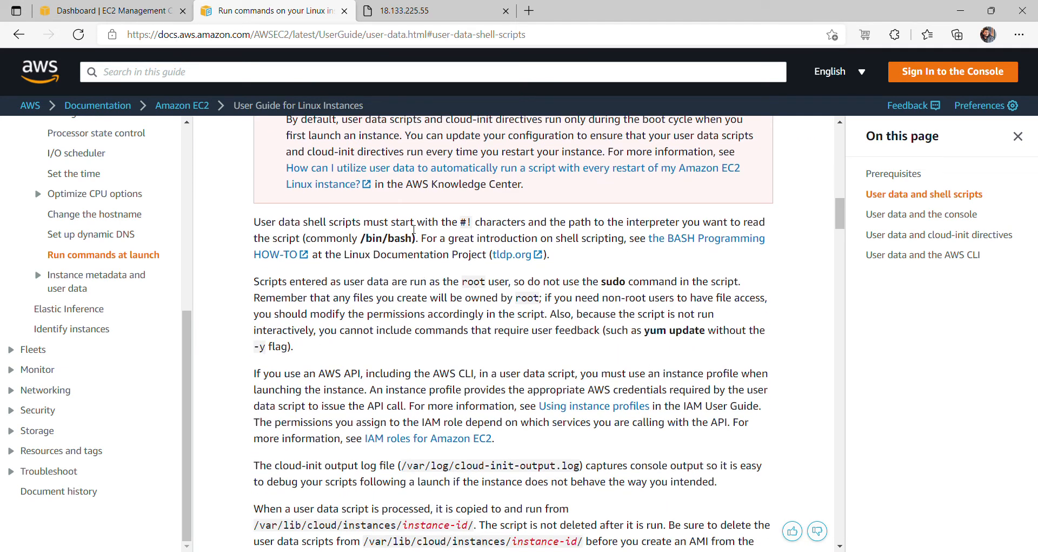
{"action": "left_click_drag", "start_coordinate": [360, 239], "coordinate": [412, 245]}
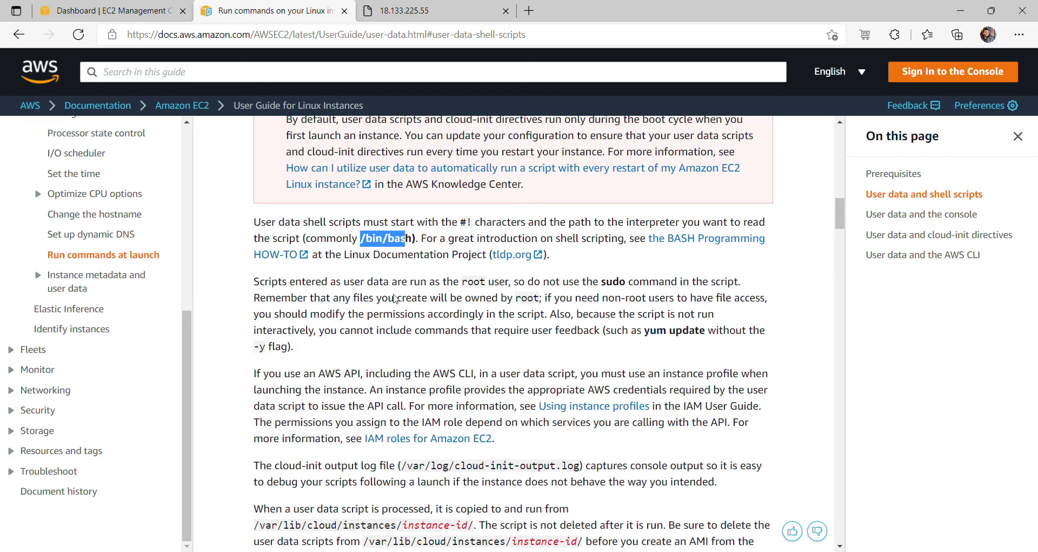
{"action": "left_click_drag", "start_coordinate": [843, 216], "coordinate": [842, 229]}
{"action": "left_click_drag", "start_coordinate": [581, 286], "coordinate": [400, 283]}
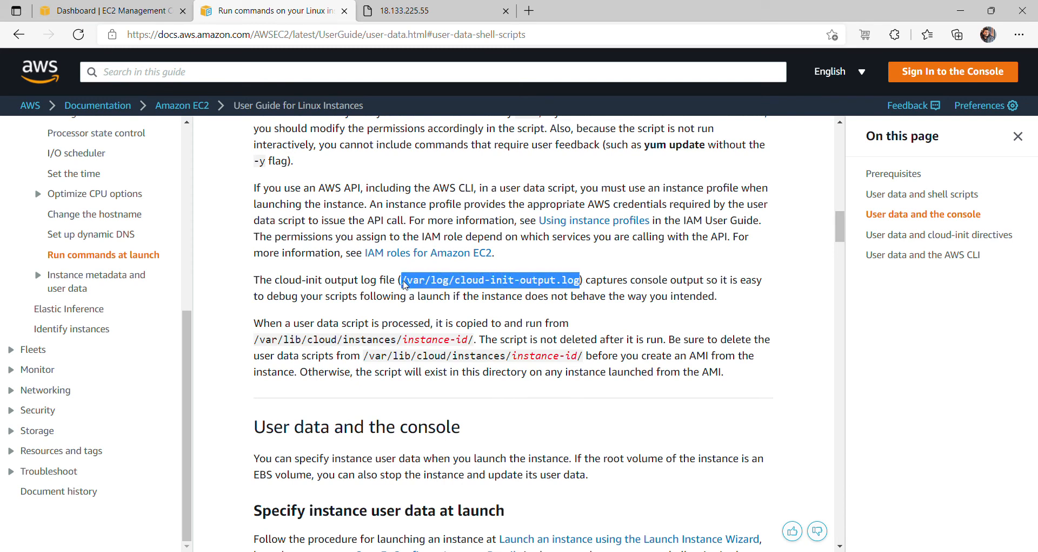
{"action": "left_click", "coordinate": [471, 342]}
{"action": "left_click_drag", "start_coordinate": [471, 343], "coordinate": [253, 340]}
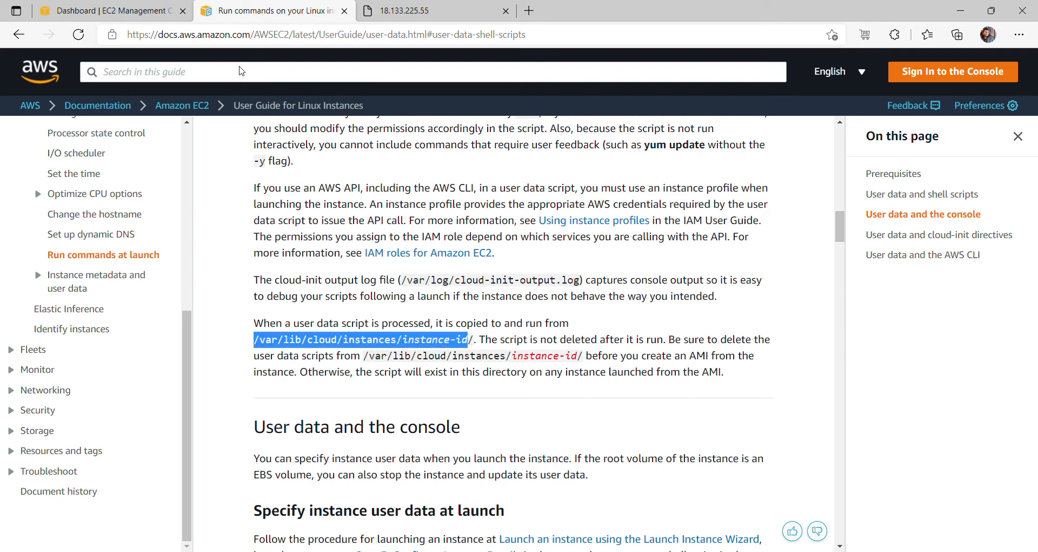
{"action": "left_click", "coordinate": [136, 16]}
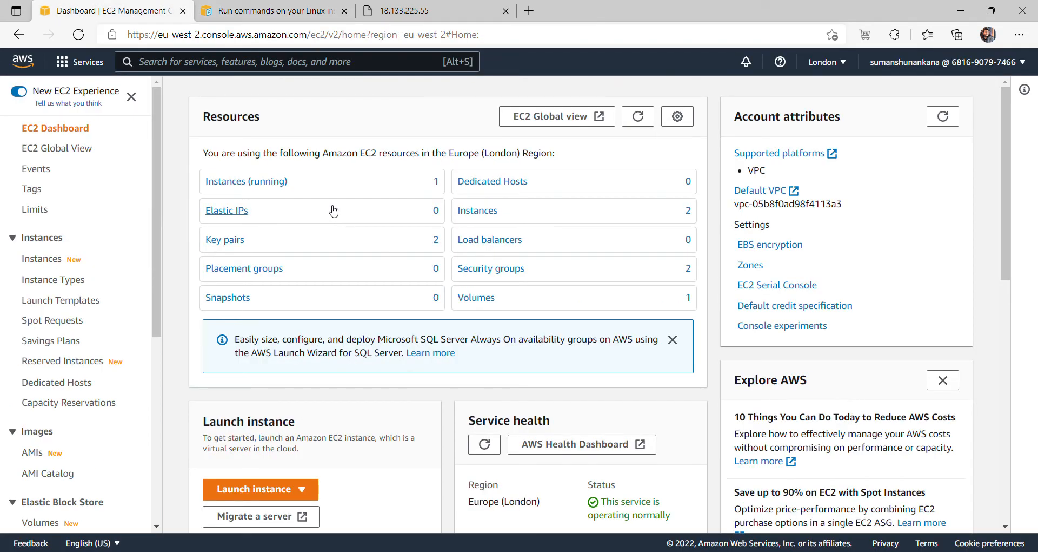
- Open an EC2 Instance Connect terminal as ec2-user on the running securitygroup instance
{"action": "left_click", "coordinate": [284, 182]}
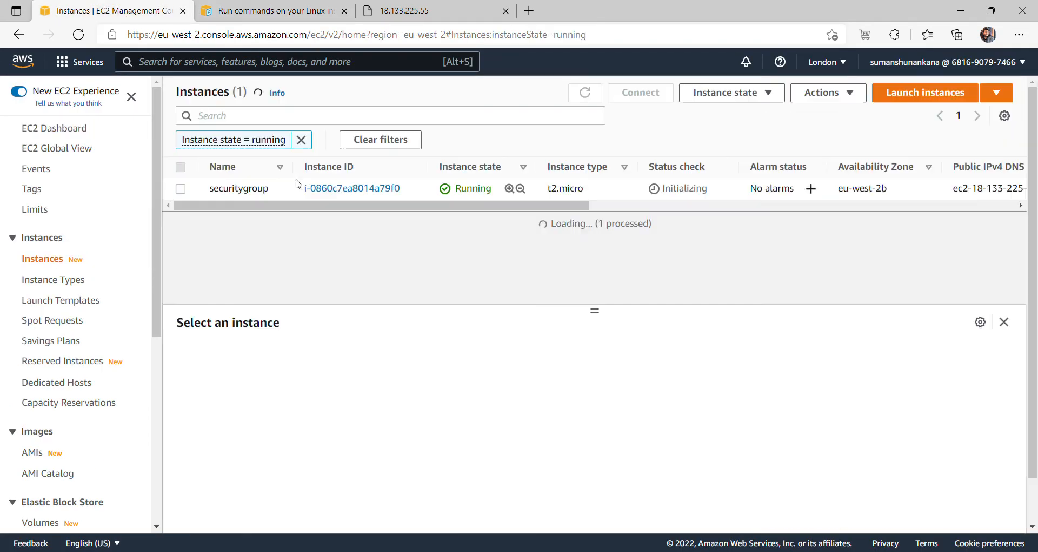
{"action": "left_click", "coordinate": [181, 189]}
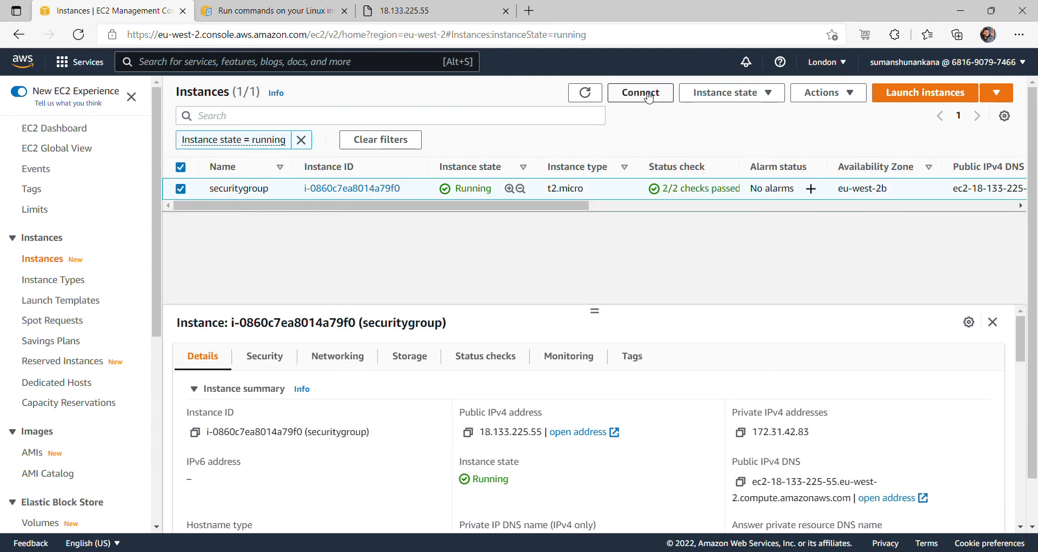
{"action": "left_click", "coordinate": [648, 97]}
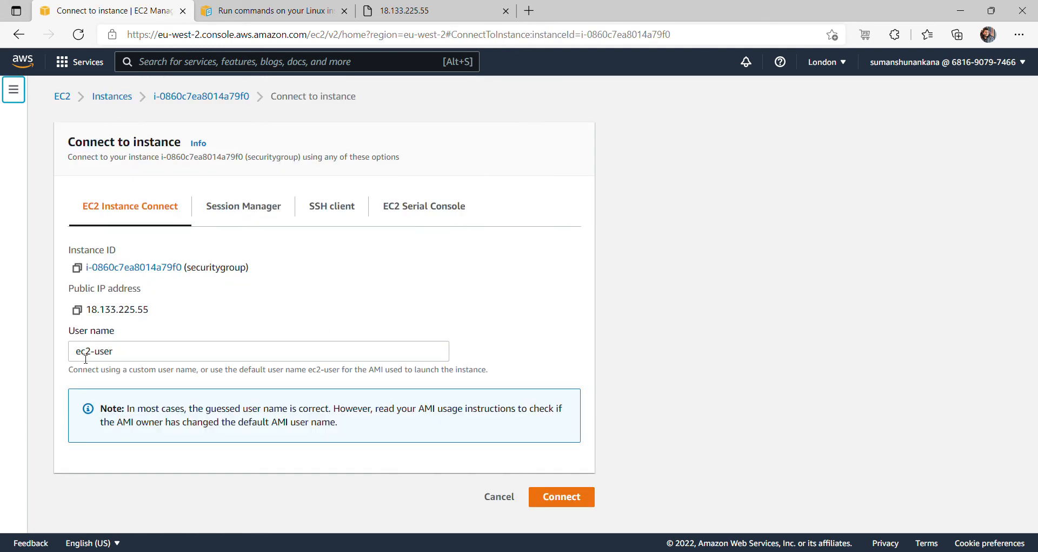
{"action": "left_click", "coordinate": [557, 499]}
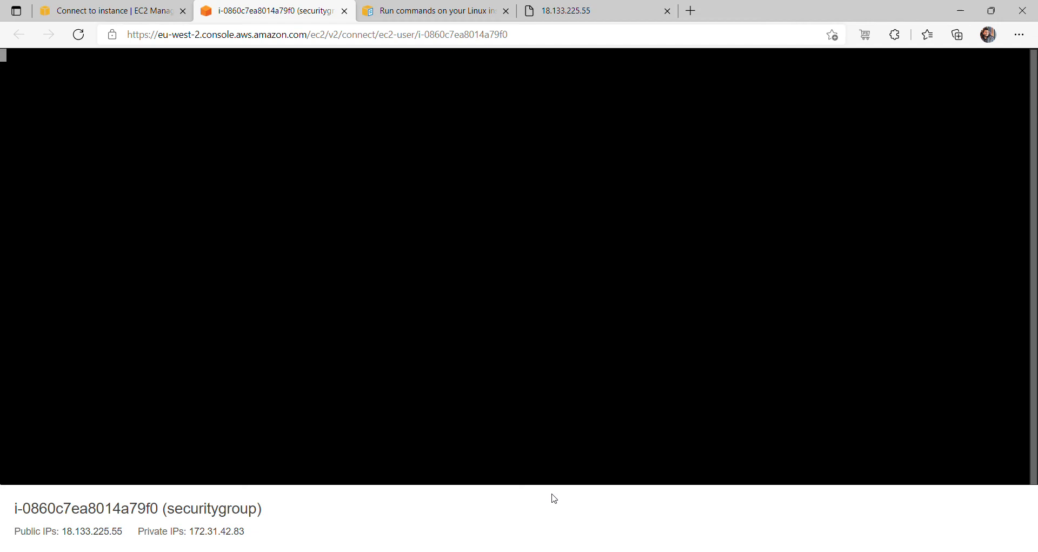
- Run cd /var/log and ls, highlighting cloud-init-output.log in the listing, and begin a sudo cat command
{"action": "type", "text": "cd /"}
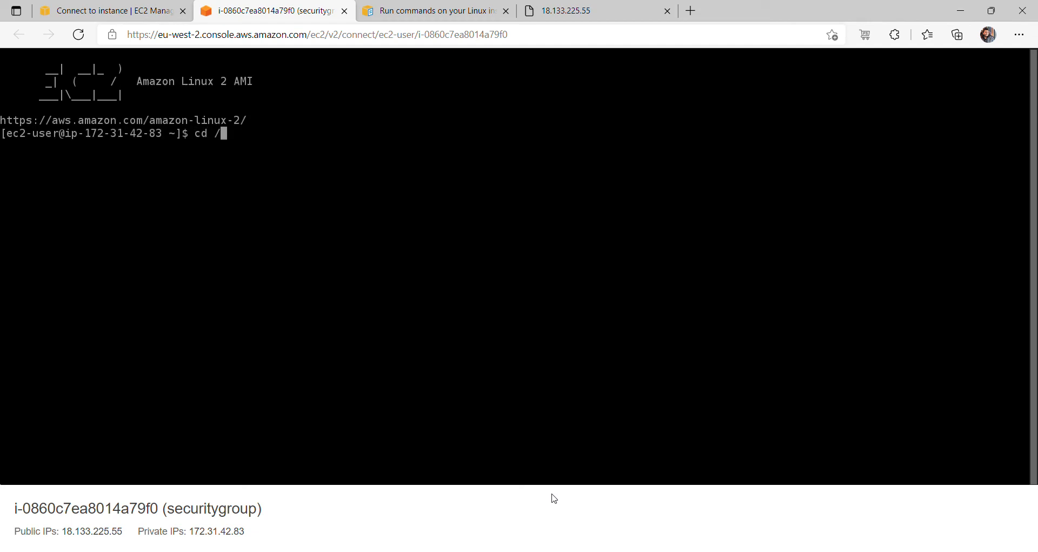
{"action": "type", "text": "var/log"}
{"action": "key", "text": "Return"}
{"action": "type", "text": "ls"}
{"action": "key", "text": "Return"}
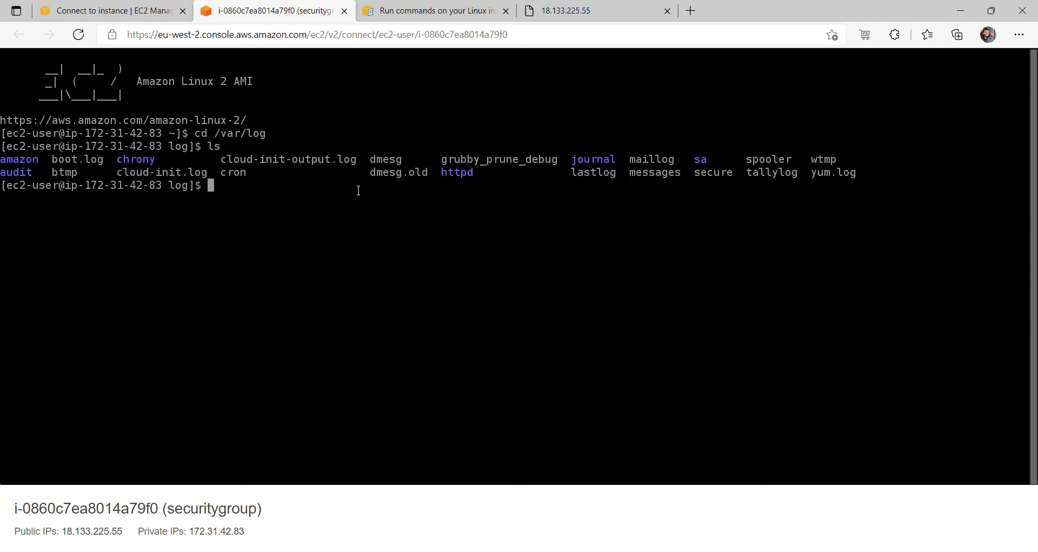
{"action": "left_click_drag", "start_coordinate": [359, 165], "coordinate": [283, 167]}
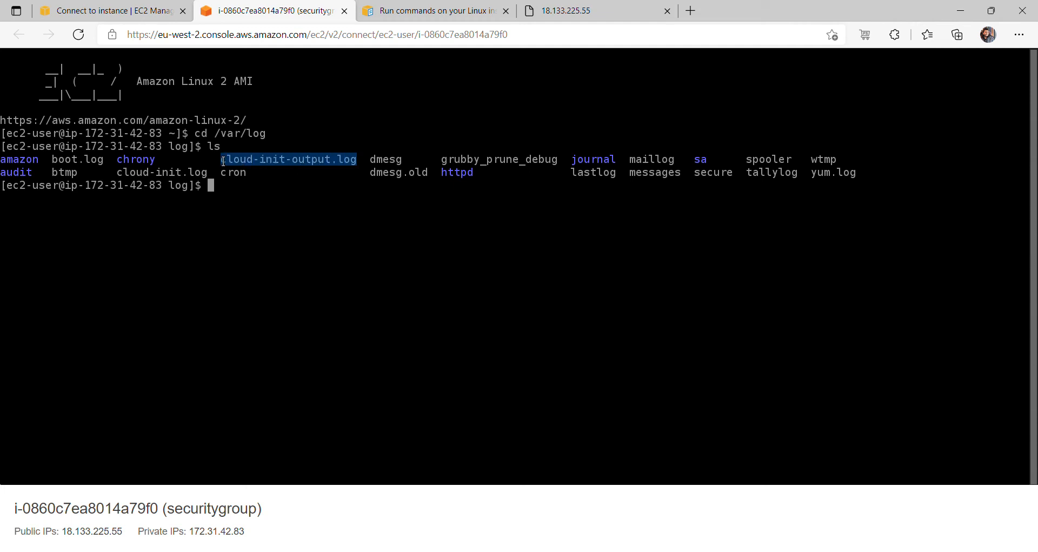
{"action": "type", "text": "sudo cat"}
{"action": "left_click", "coordinate": [148, 13]}
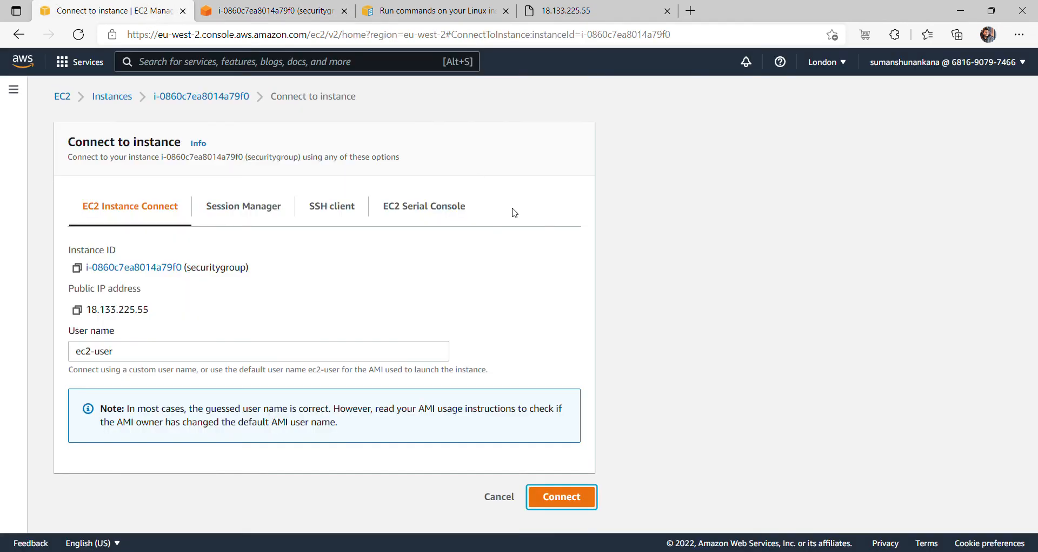
{"action": "left_click", "coordinate": [278, 11]}
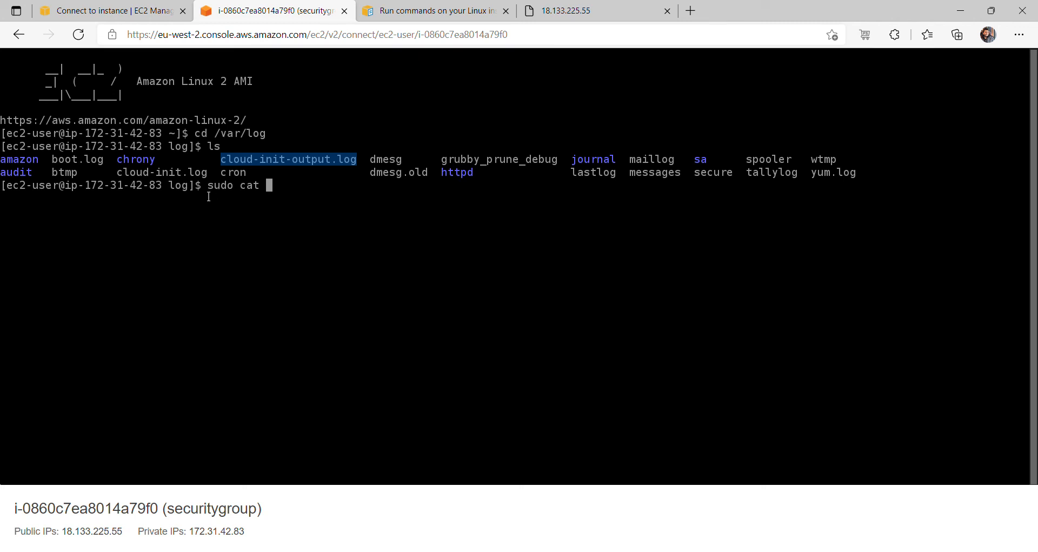
- Print cloud-init-output.log with sudo cat and highlight the lines confirming httpd 2.4.52 was installed
{"action": "type", "text": "clou"}
{"action": "key", "text": "Tab"}
{"action": "type", "text": "-o"}
{"action": "key", "text": "Tab"}
{"action": "key", "text": "Return"}
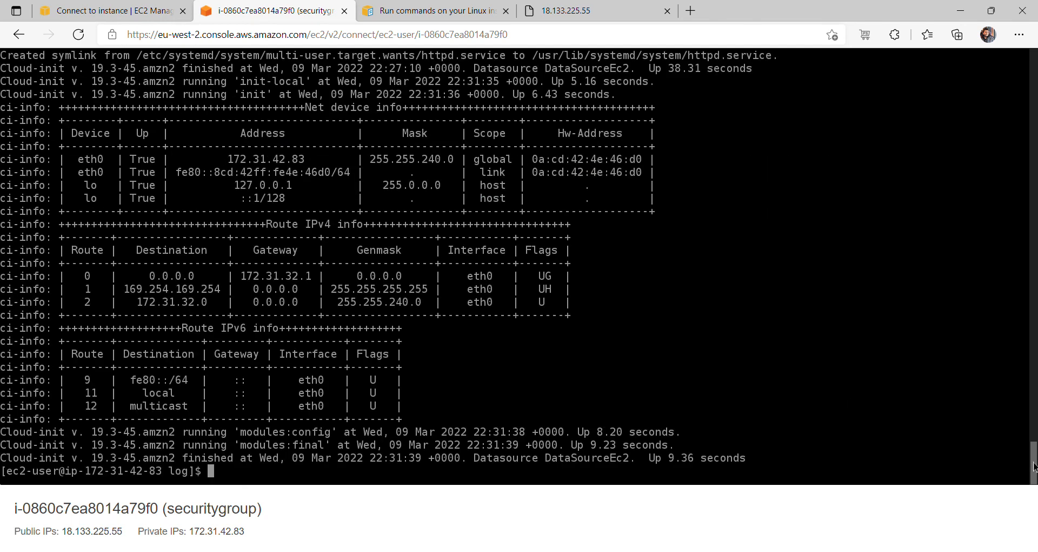
{"action": "left_click_drag", "start_coordinate": [1033, 464], "coordinate": [1034, 67]}
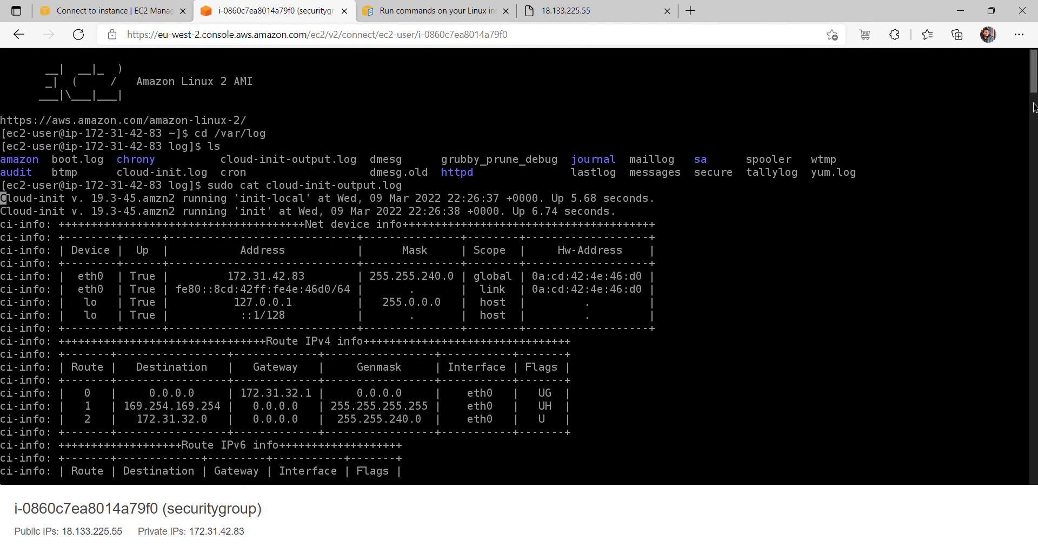
{"action": "left_click_drag", "start_coordinate": [1034, 88], "coordinate": [1014, 436]}
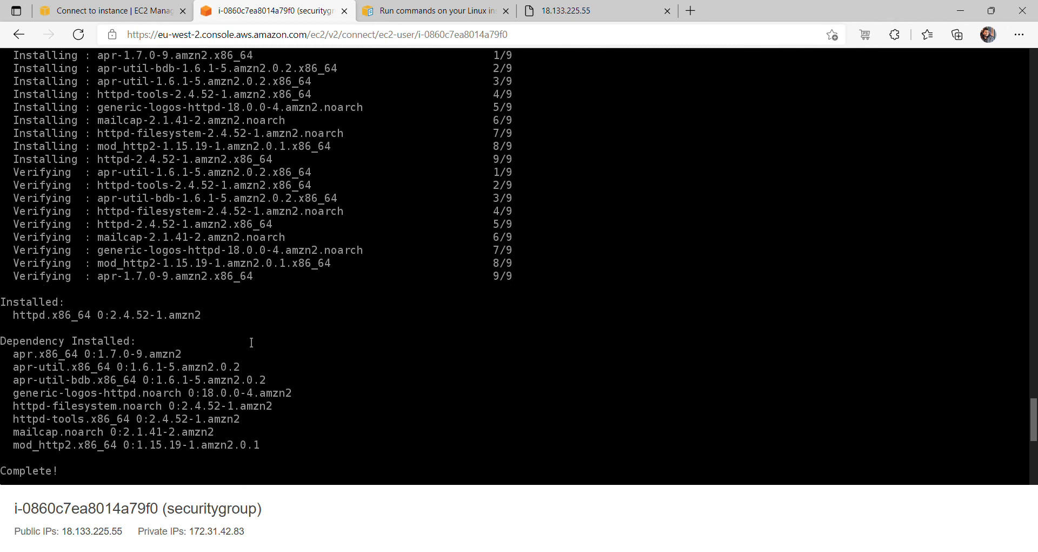
{"action": "left_click_drag", "start_coordinate": [212, 318], "coordinate": [3, 309]}
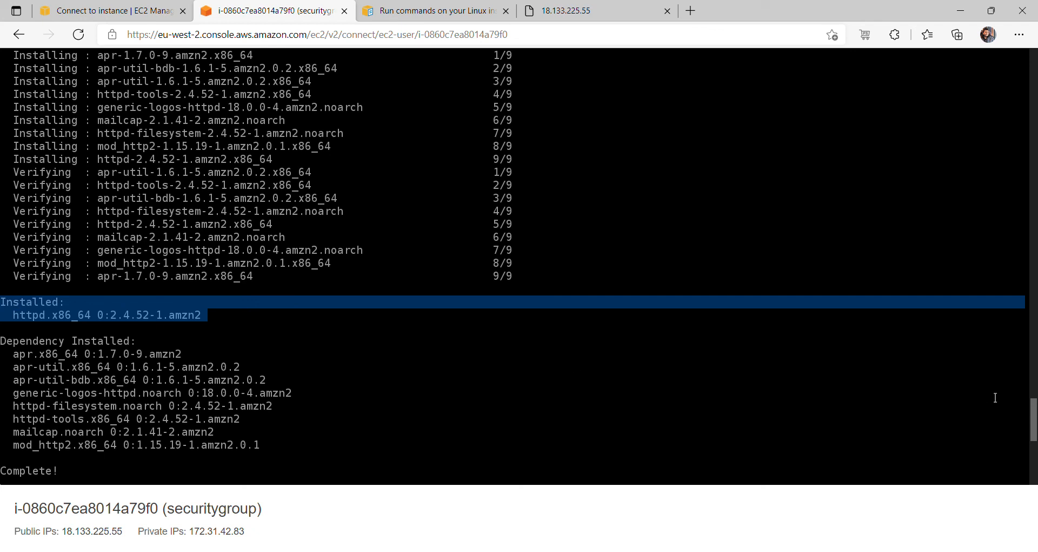
{"action": "left_click_drag", "start_coordinate": [1036, 421], "coordinate": [1035, 474]}
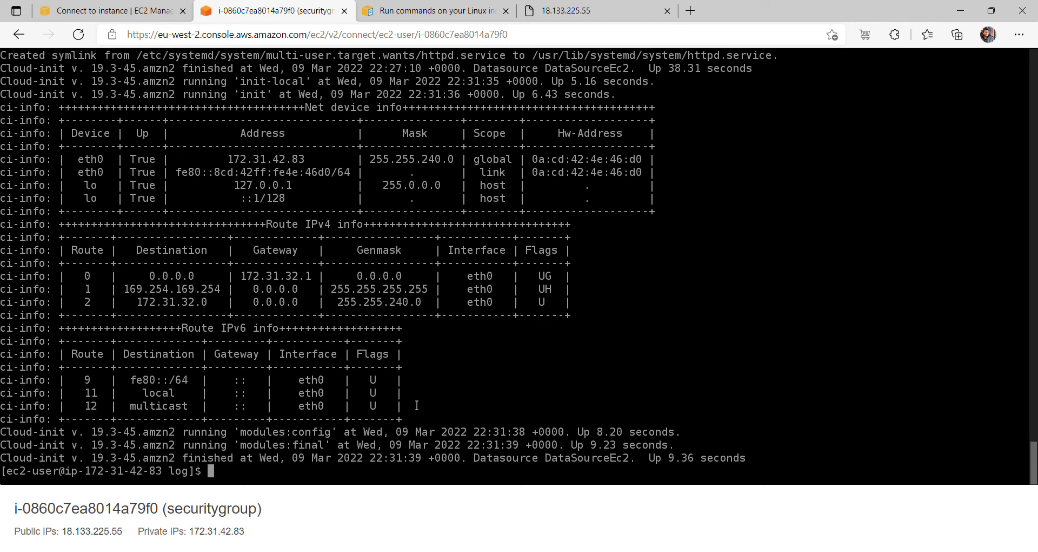
- Move from /var/log up into /var/lib in the terminal and list its contents
{"action": "left_click", "coordinate": [464, 16]}
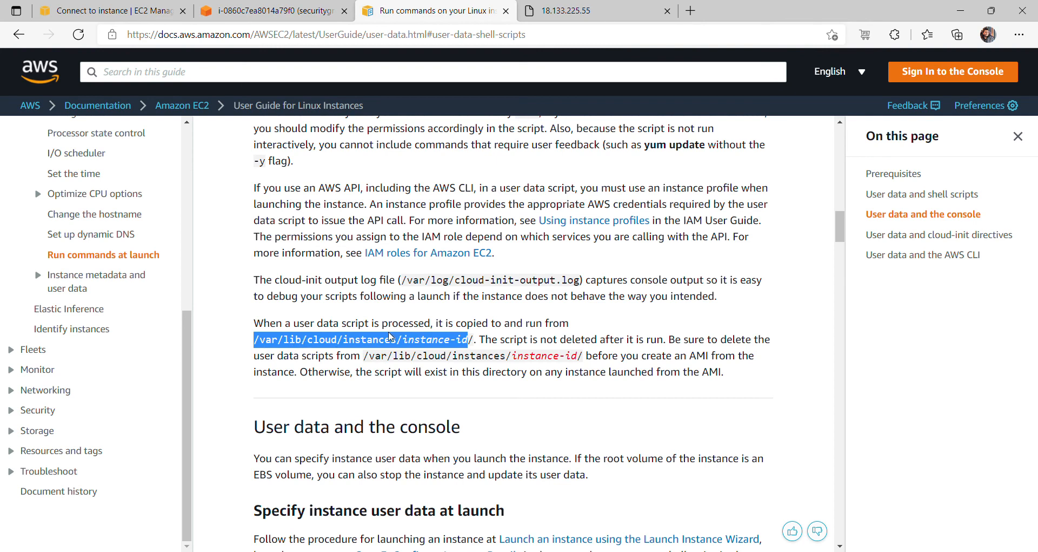
{"action": "left_click", "coordinate": [273, 18]}
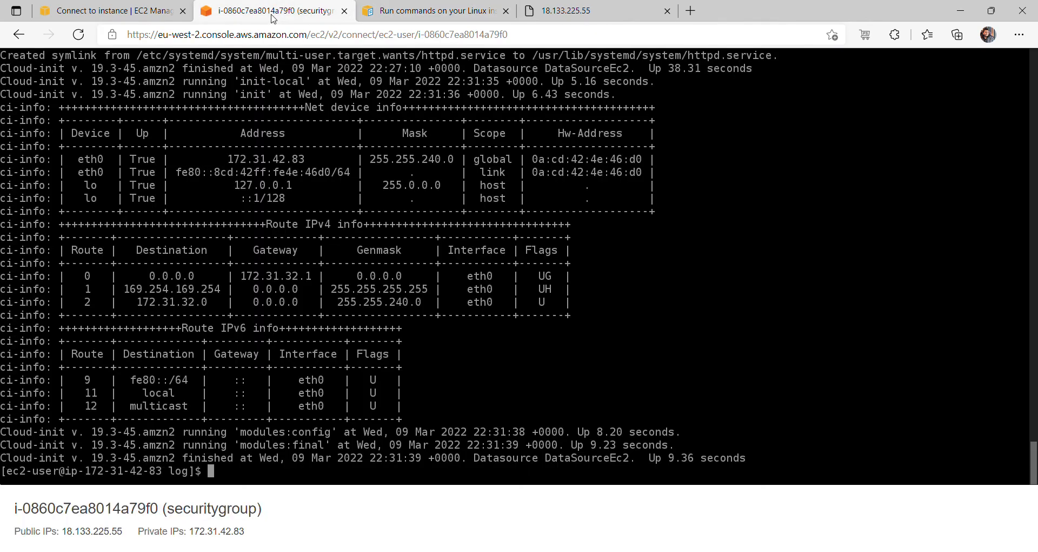
{"action": "type", "text": "cd .."}
{"action": "key", "text": "Return"}
{"action": "type", "text": "cd lib"}
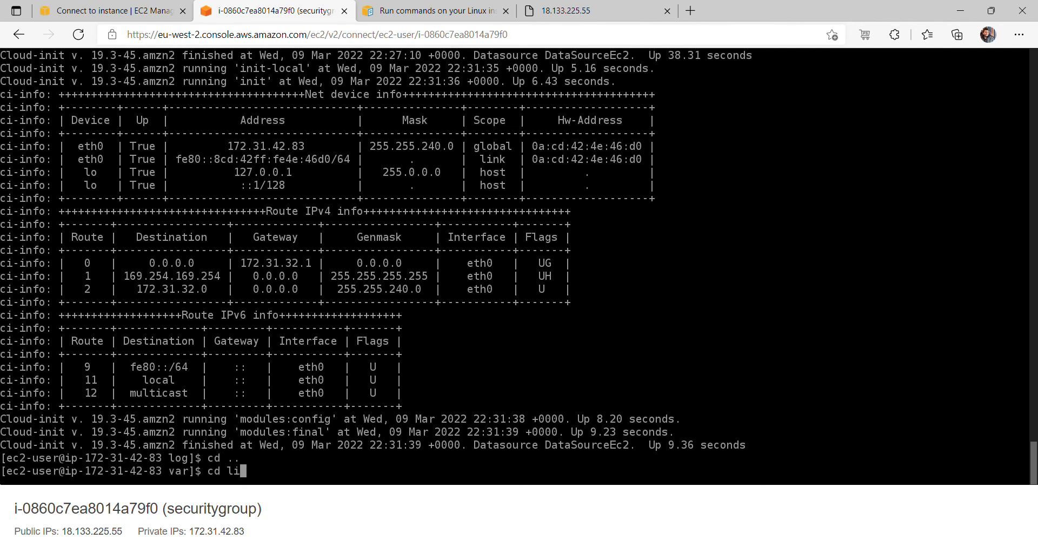
{"action": "key", "text": "Return"}
{"action": "type", "text": "ls"}
{"action": "key", "text": "Return"}
- Descend into cloud/instance/scripts, listing the instance and scripts directories along the way
{"action": "type", "text": "c"}
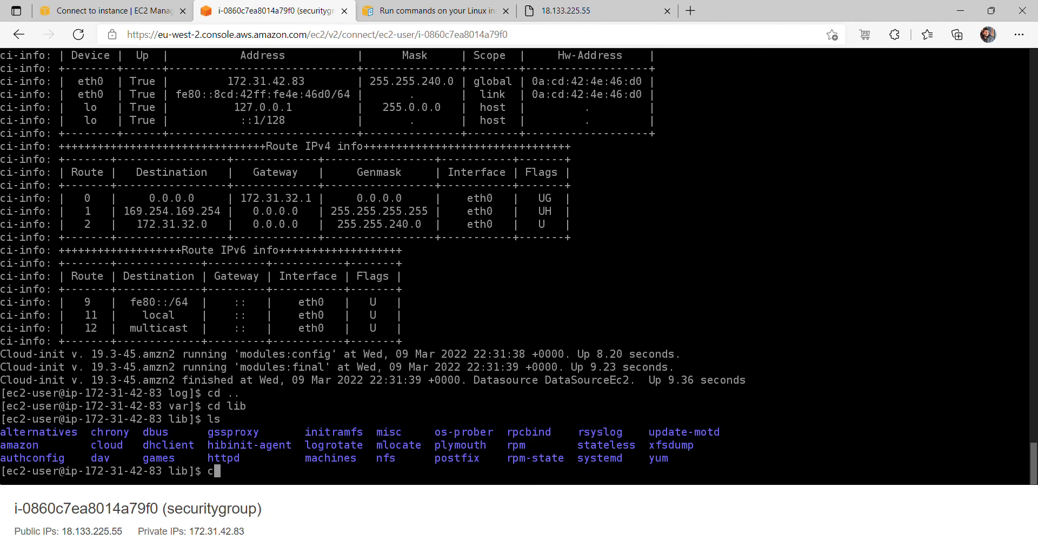
{"action": "type", "text": "d cloud/"}
{"action": "key", "text": "Return"}
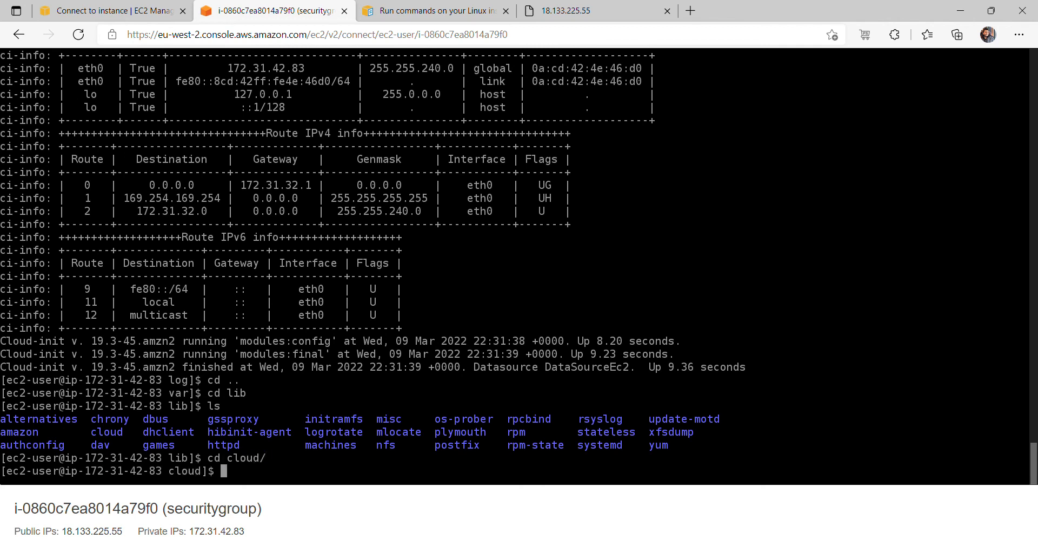
{"action": "type", "text": "cd instance"}
{"action": "key", "text": "Return"}
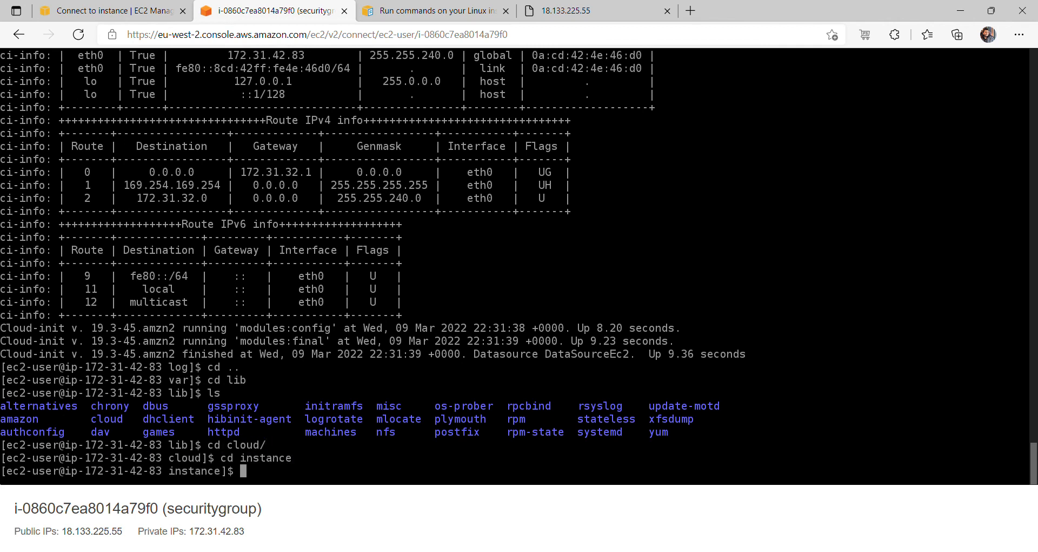
{"action": "type", "text": "ls"}
{"action": "key", "text": "Return"}
{"action": "type", "text": "cd scripts/"}
{"action": "key", "text": "Return"}
{"action": "type", "text": "l"}
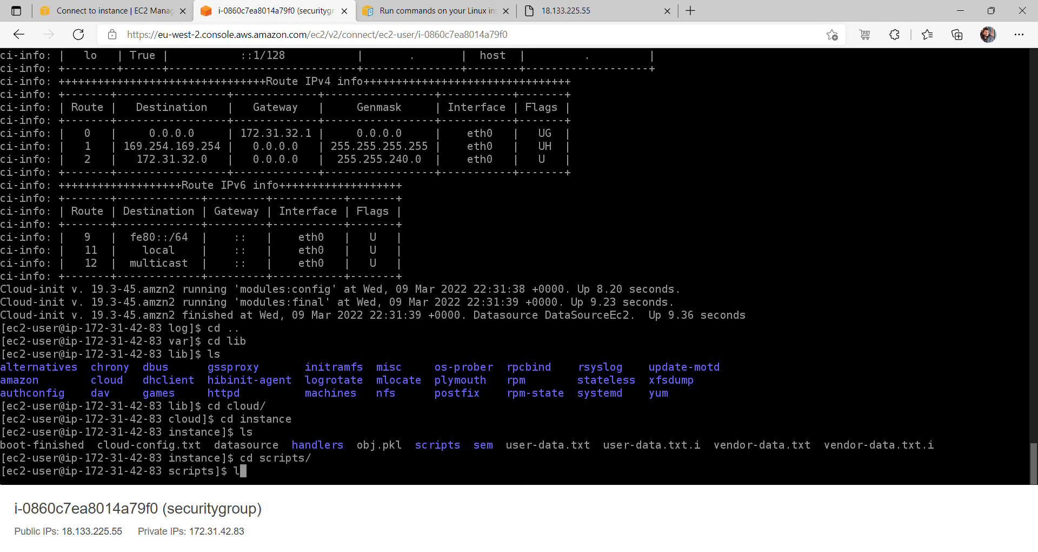
{"action": "type", "text": "s"}
{"action": "key", "text": "Return"}
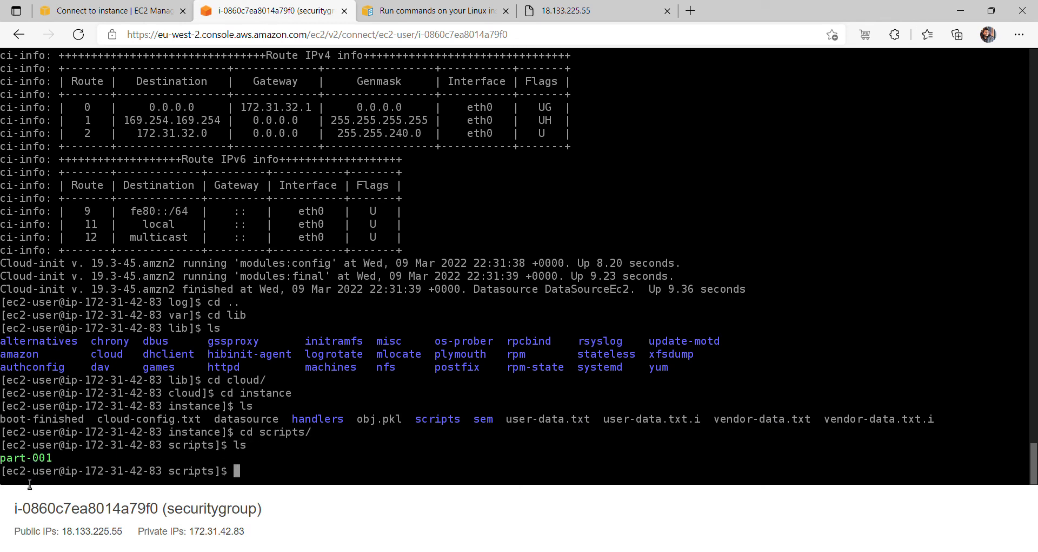
- Print the part-001 user-data script with sudo cat and highlight its lines from #!/bin/bash through echo
{"action": "type", "text": "cat pa"}
{"action": "key", "text": "Tab"}
{"action": "key", "text": "Return"}
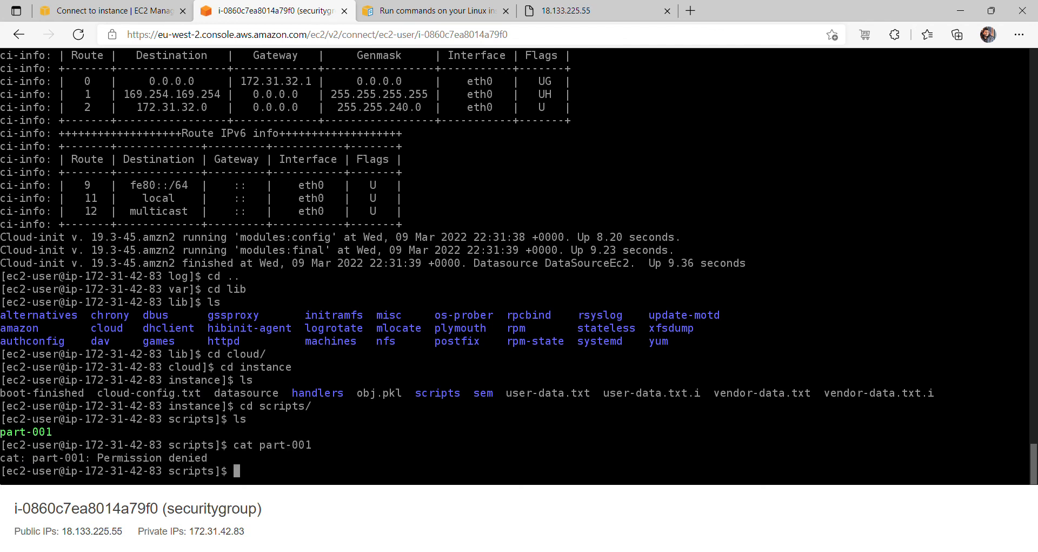
{"action": "type", "text": "sudo cat part"}
{"action": "key", "text": "Tab"}
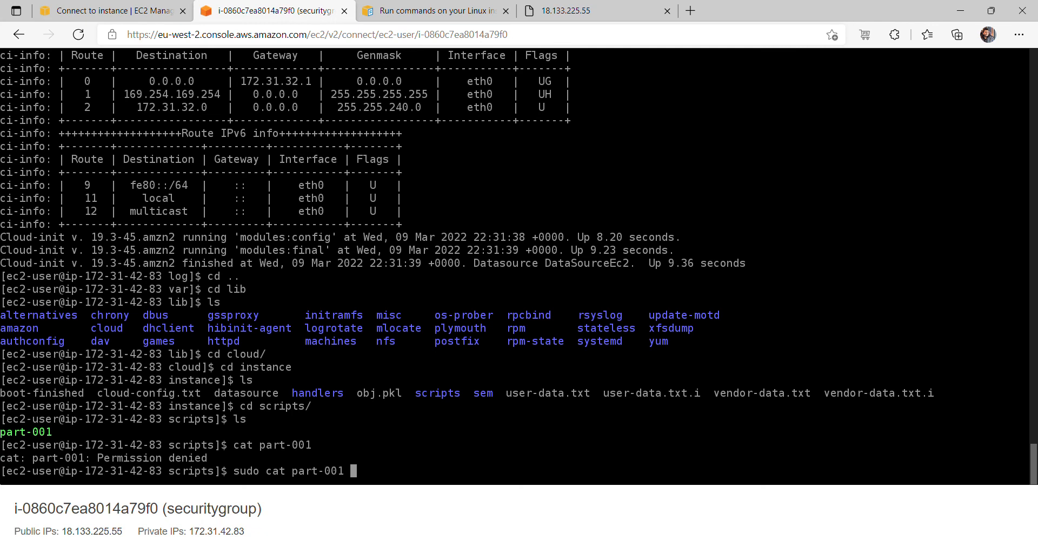
{"action": "key", "text": "Return"}
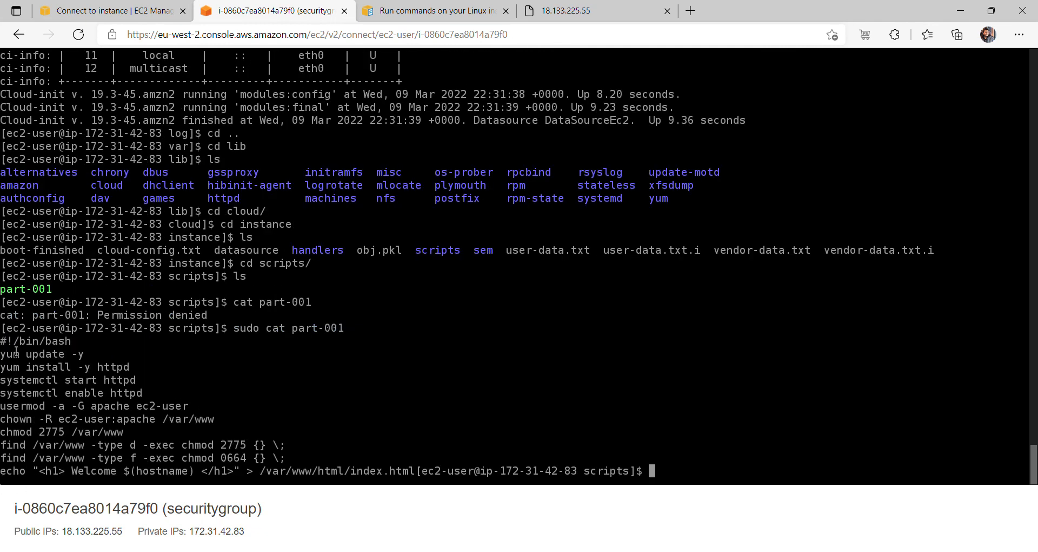
{"action": "left_click_drag", "start_coordinate": [2, 340], "coordinate": [286, 458]}
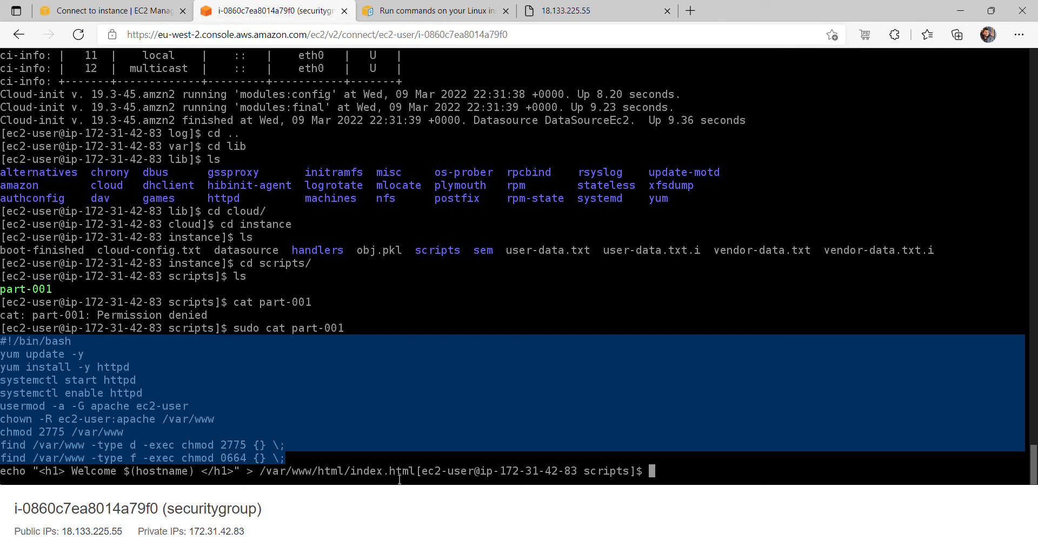
{"action": "left_click_drag", "start_coordinate": [413, 473], "coordinate": [3, 344]}
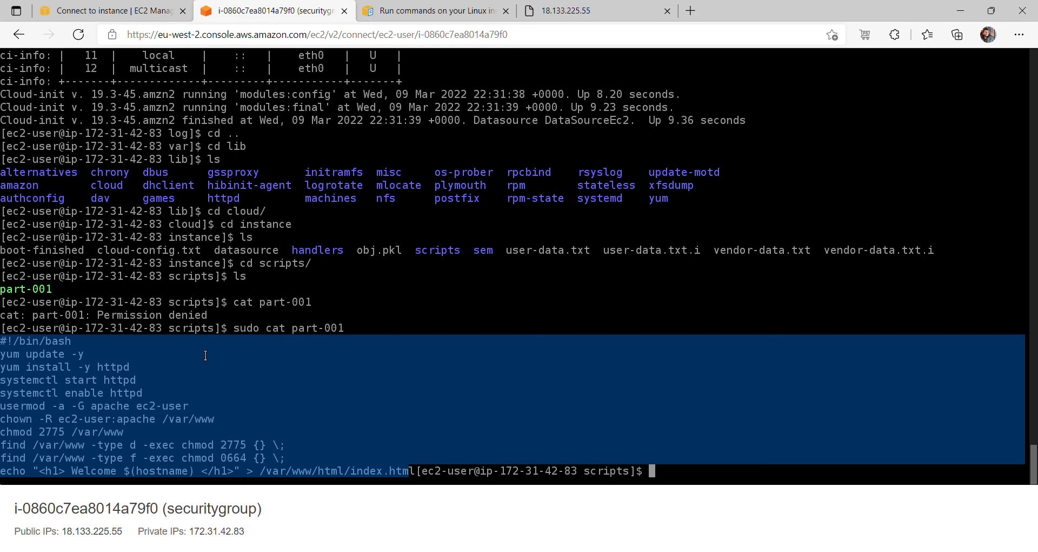
- Reprint part-001 with line numbers using sudo cat part-001 -n
{"action": "key", "text": "Up"}
{"action": "type", "text": "-n"}
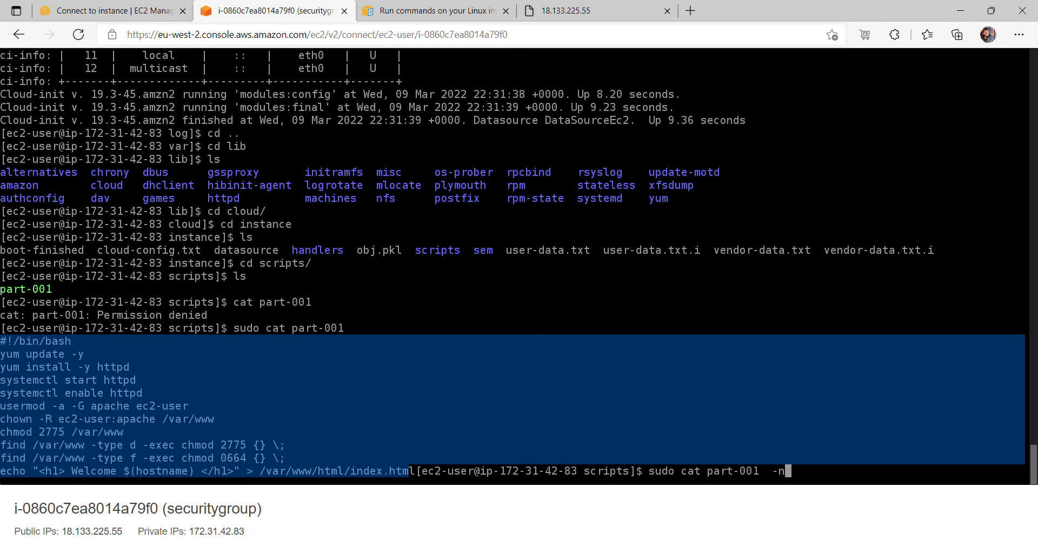
{"action": "key", "text": "Return"}
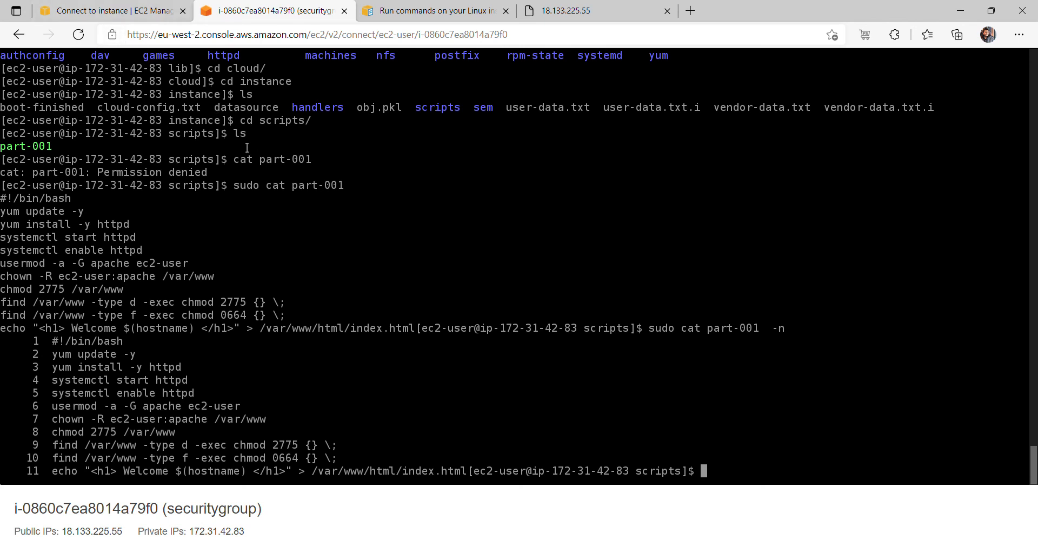
- Mark the /var/log/cloud-init-output.log path in the docs and view the server's Welcome page at its IP
{"action": "left_click", "coordinate": [432, 12]}
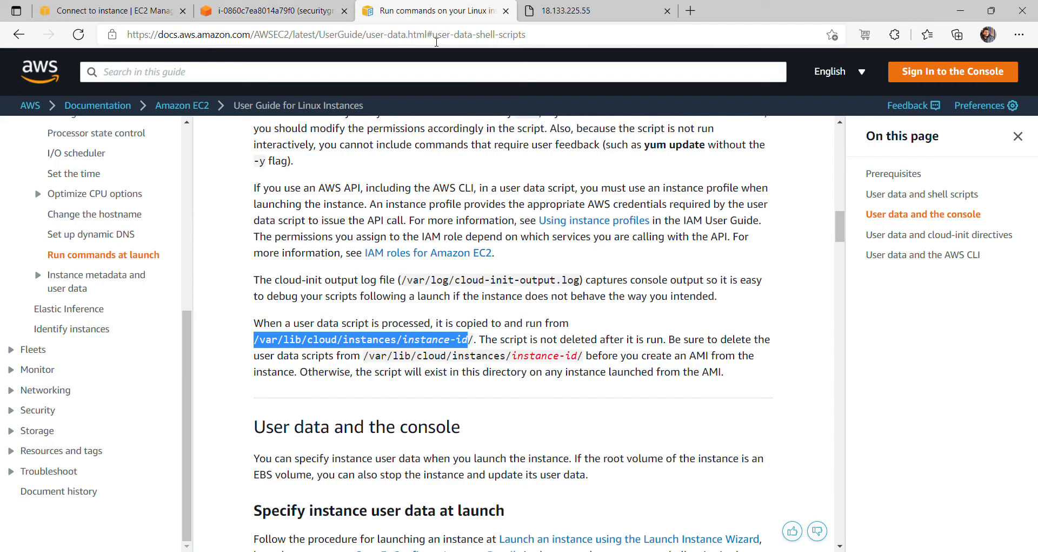
{"action": "left_click_drag", "start_coordinate": [404, 281], "coordinate": [580, 281]}
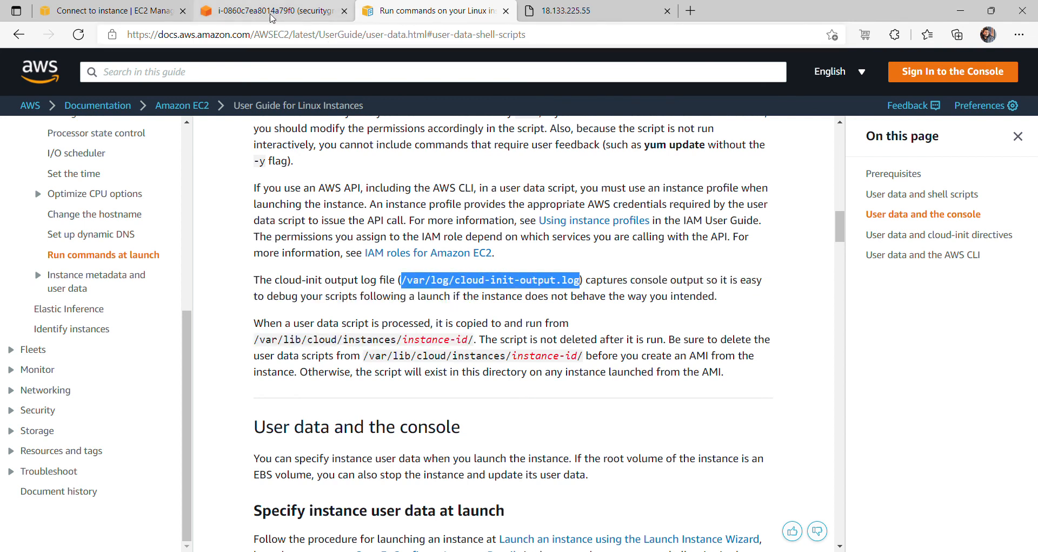
{"action": "left_click", "coordinate": [276, 15]}
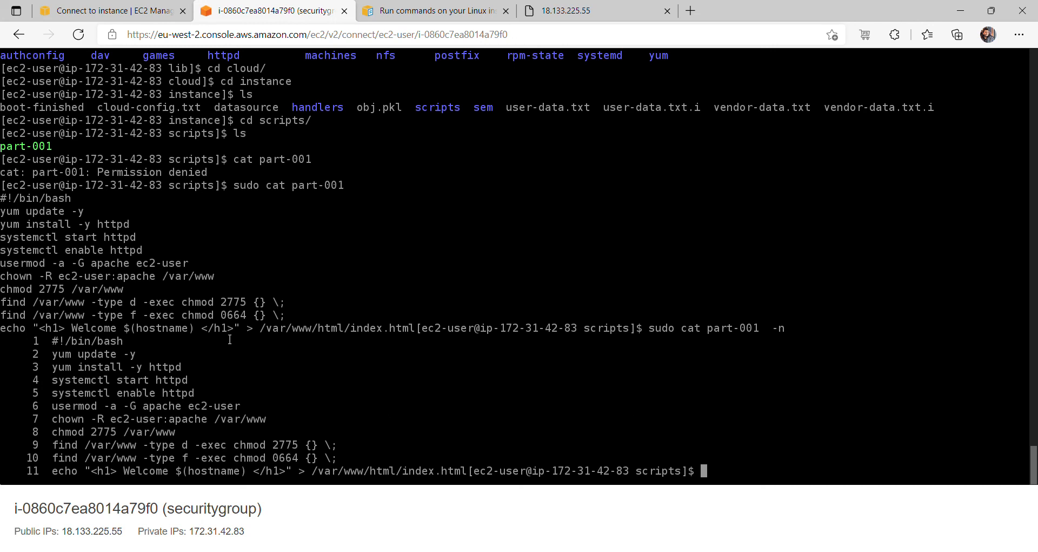
{"action": "left_click", "coordinate": [587, 11]}
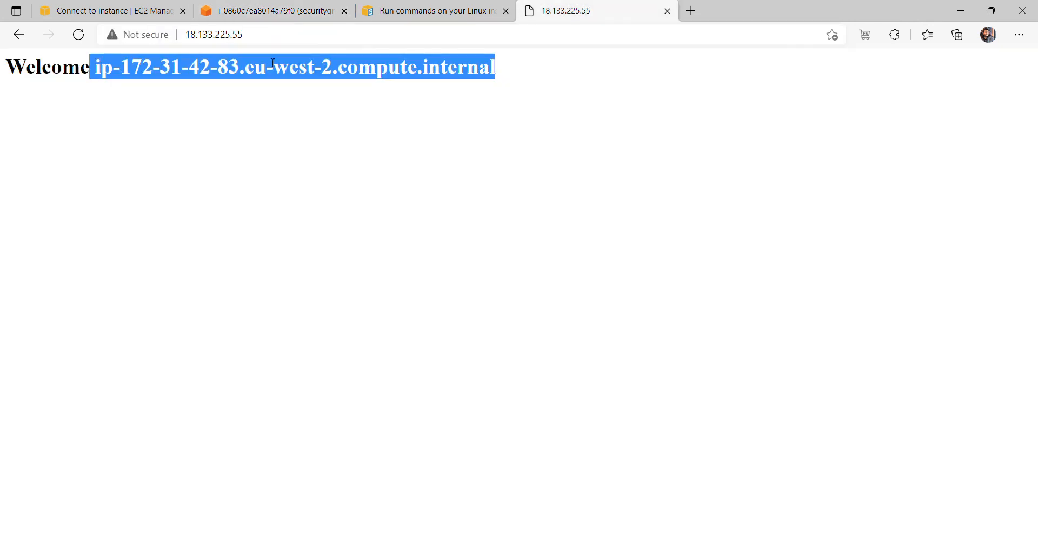
{"action": "left_click", "coordinate": [266, 38]}
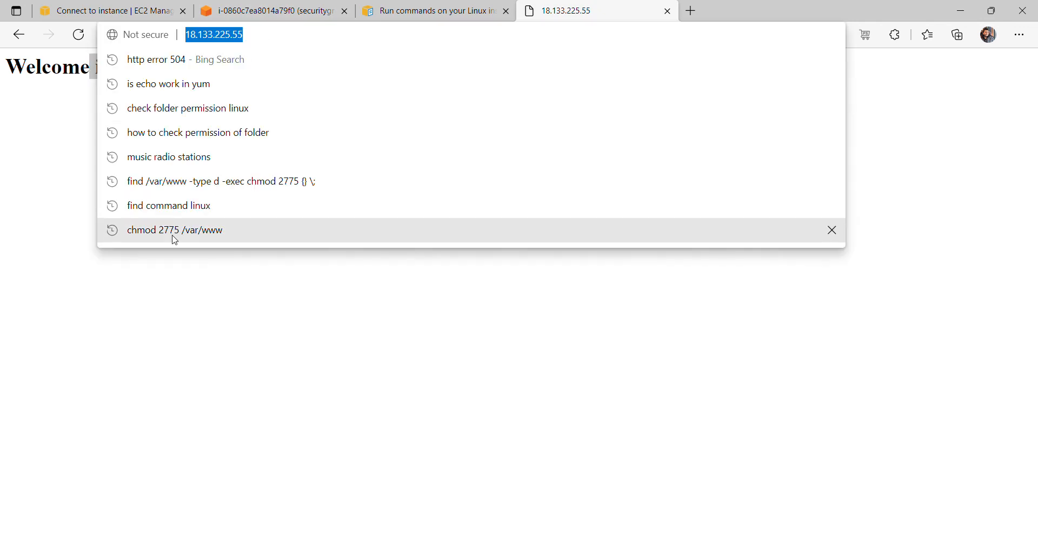
{"action": "left_click", "coordinate": [98, 272]}
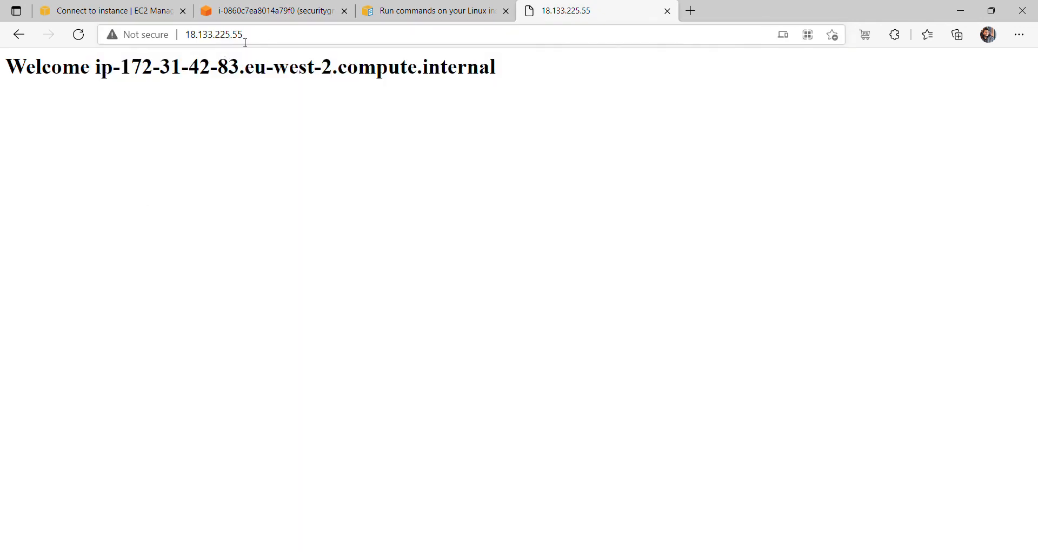
- Log out of the instance with exit and scroll the docs to 'User data and the AWS CLI'
{"action": "left_click", "coordinate": [253, 12]}
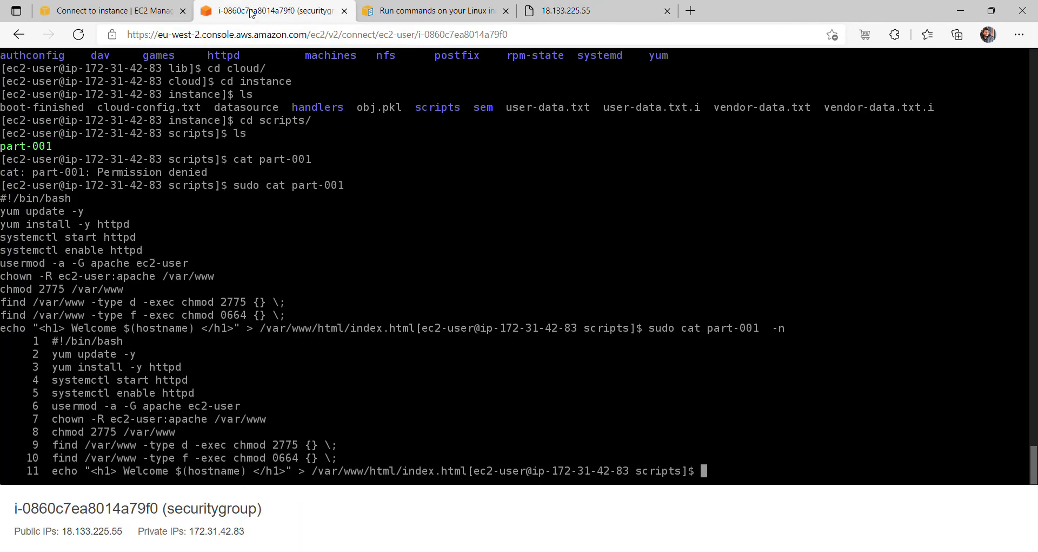
{"action": "type", "text": "exit"}
{"action": "key", "text": "Return"}
{"action": "left_click", "coordinate": [478, 14]}
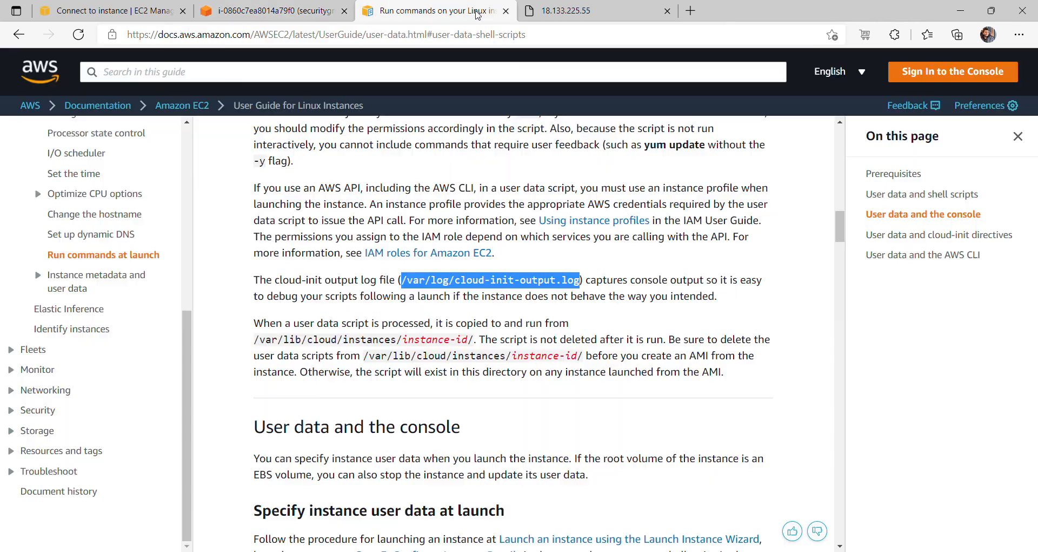
{"action": "scroll", "coordinate": [514, 340], "scroll_direction": "down", "scroll_amount": 10}
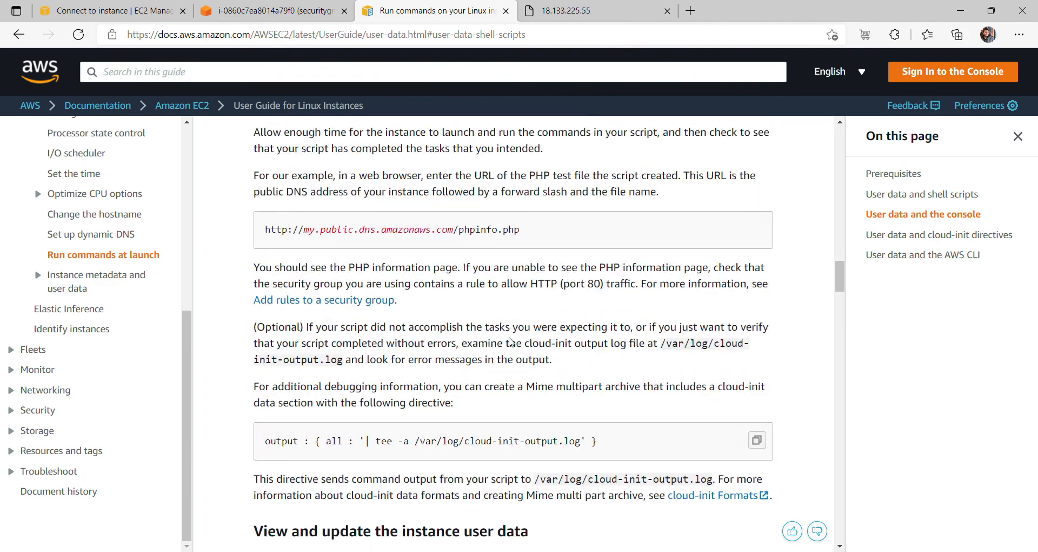
{"action": "scroll", "coordinate": [511, 342], "scroll_direction": "down", "scroll_amount": 15}
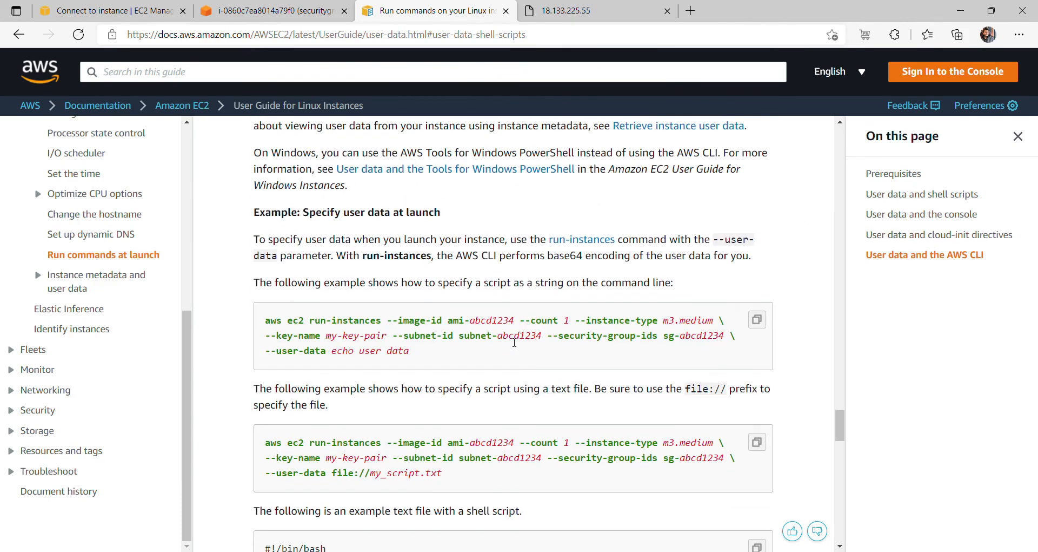